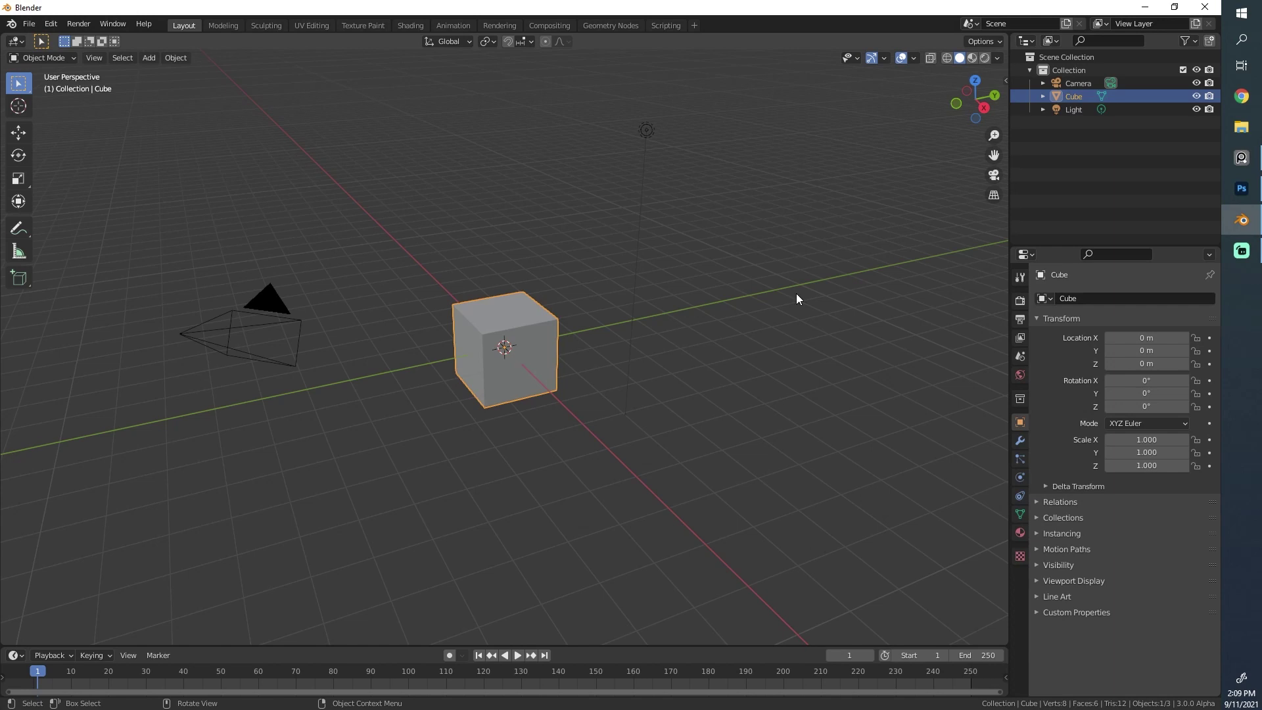
- Orbit, zoom and pan the Blender viewport to bring the cube and camera into sight
middle_click_drag(792, 326, 755, 372)
scroll(716, 357, "up", 2)
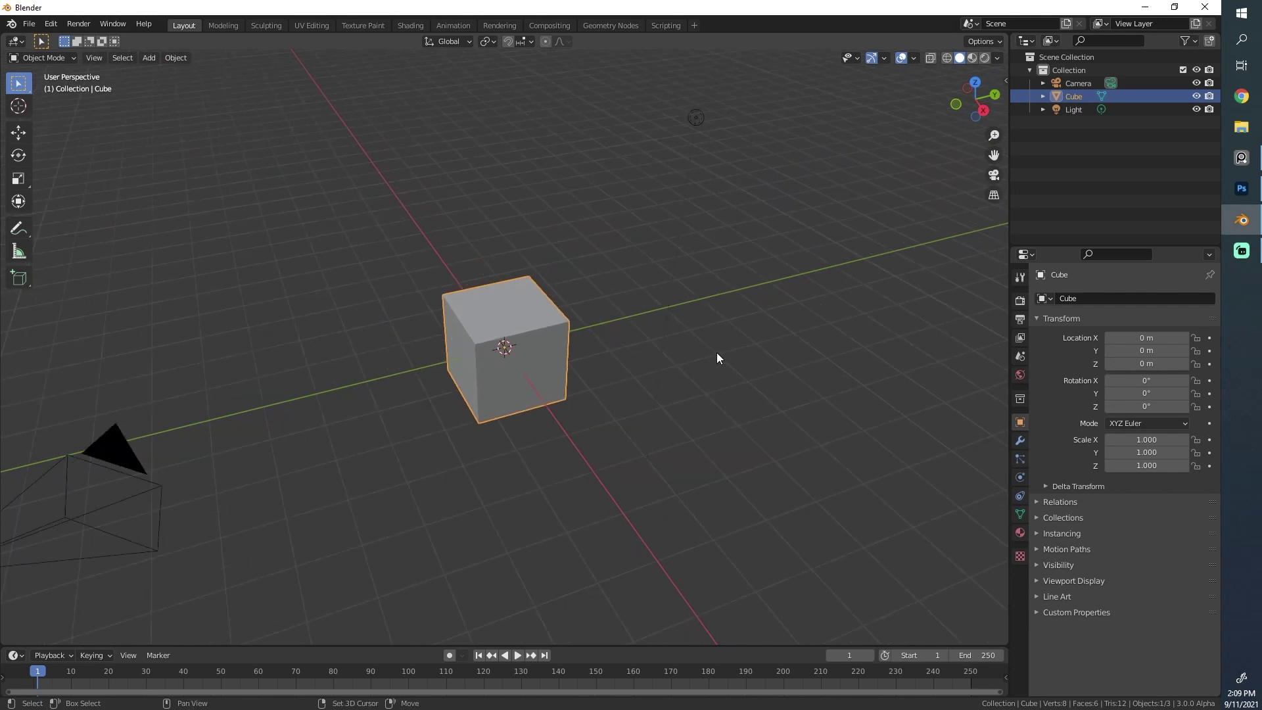
middle_click_drag(716, 357, 747, 355, "shift")
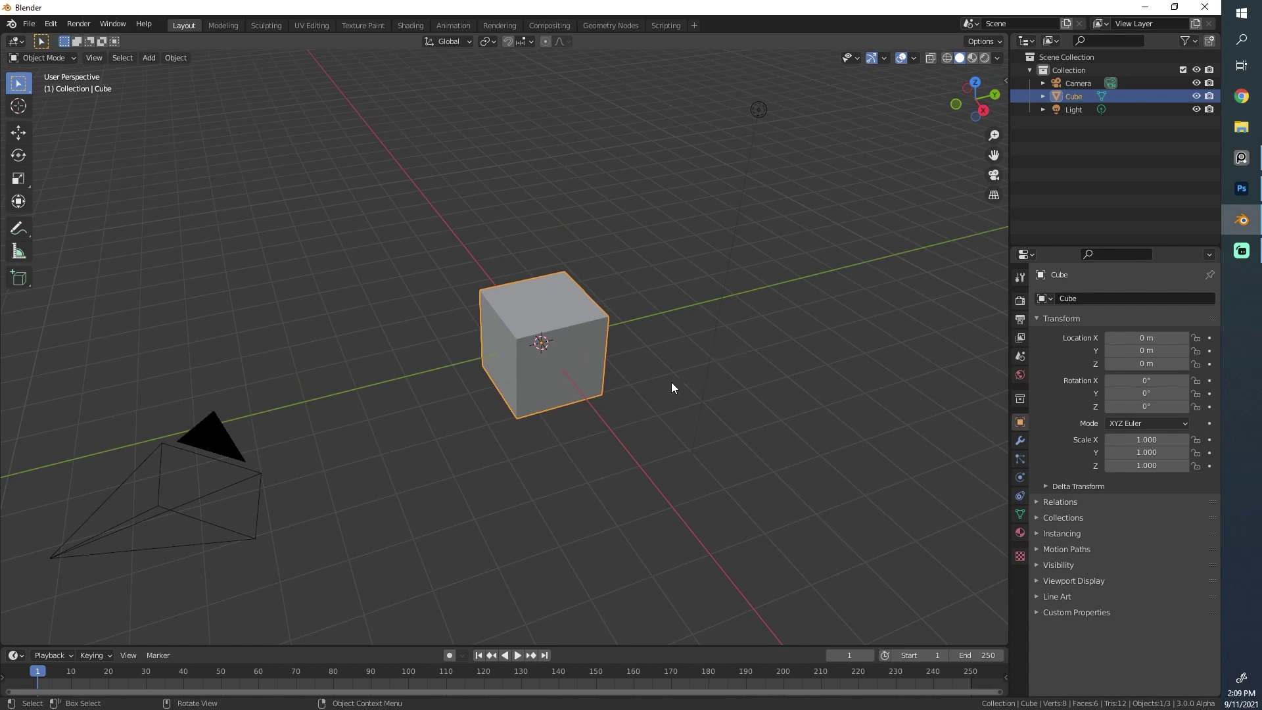
middle_click_drag(576, 446, 642, 412)
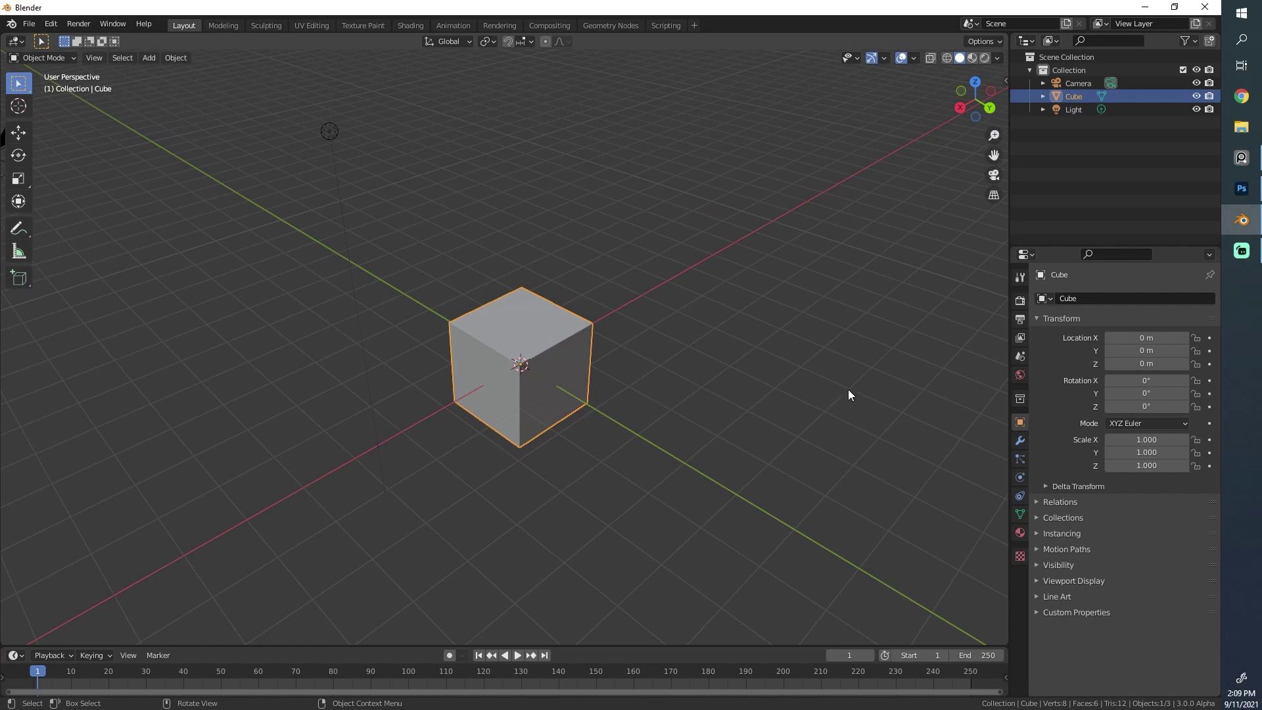
middle_click_drag(673, 416, 772, 460)
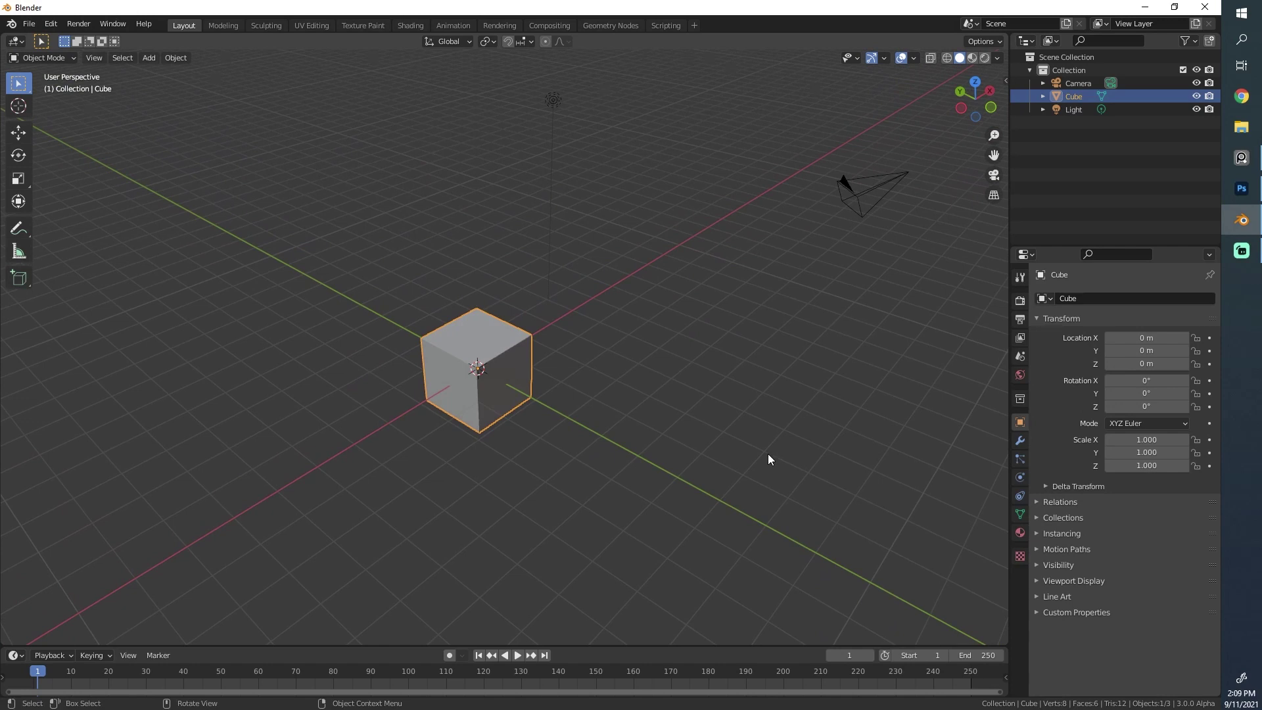
- Bring up the PureRef board and zoom around the eleven Reg reference images
left_click(1239, 163)
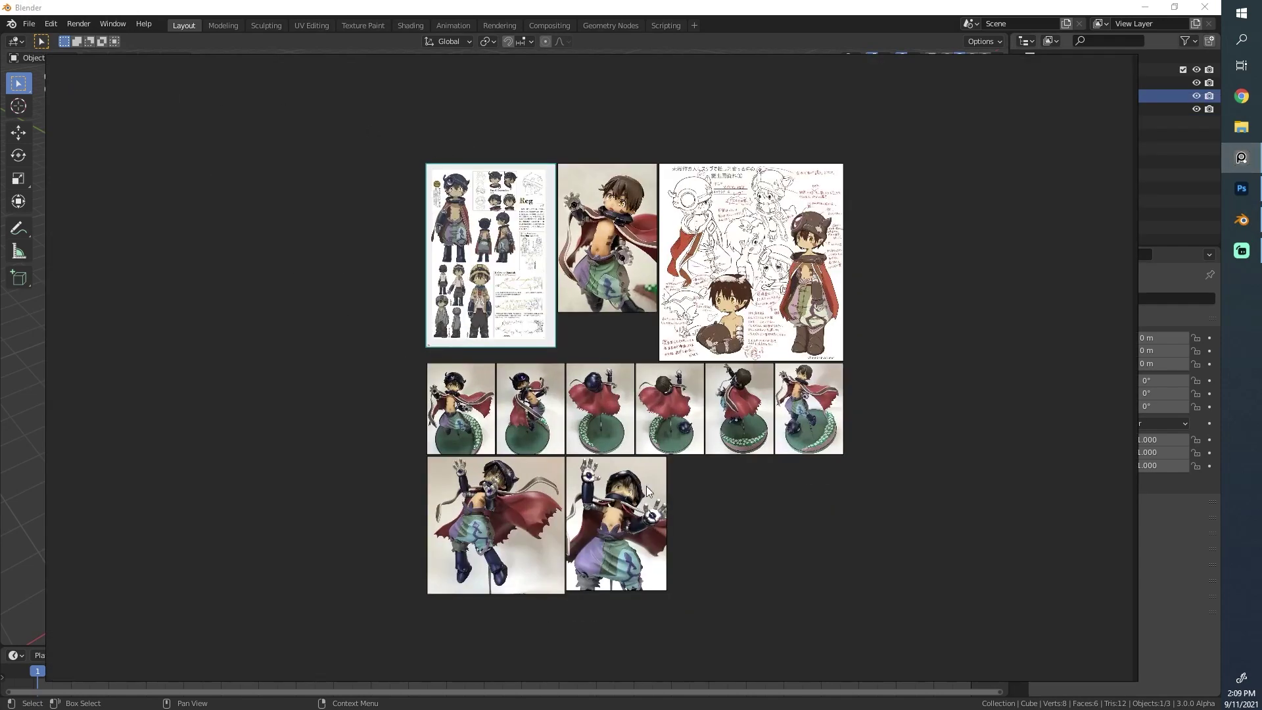
scroll(535, 263, "down", 2)
scroll(536, 268, "down", 1)
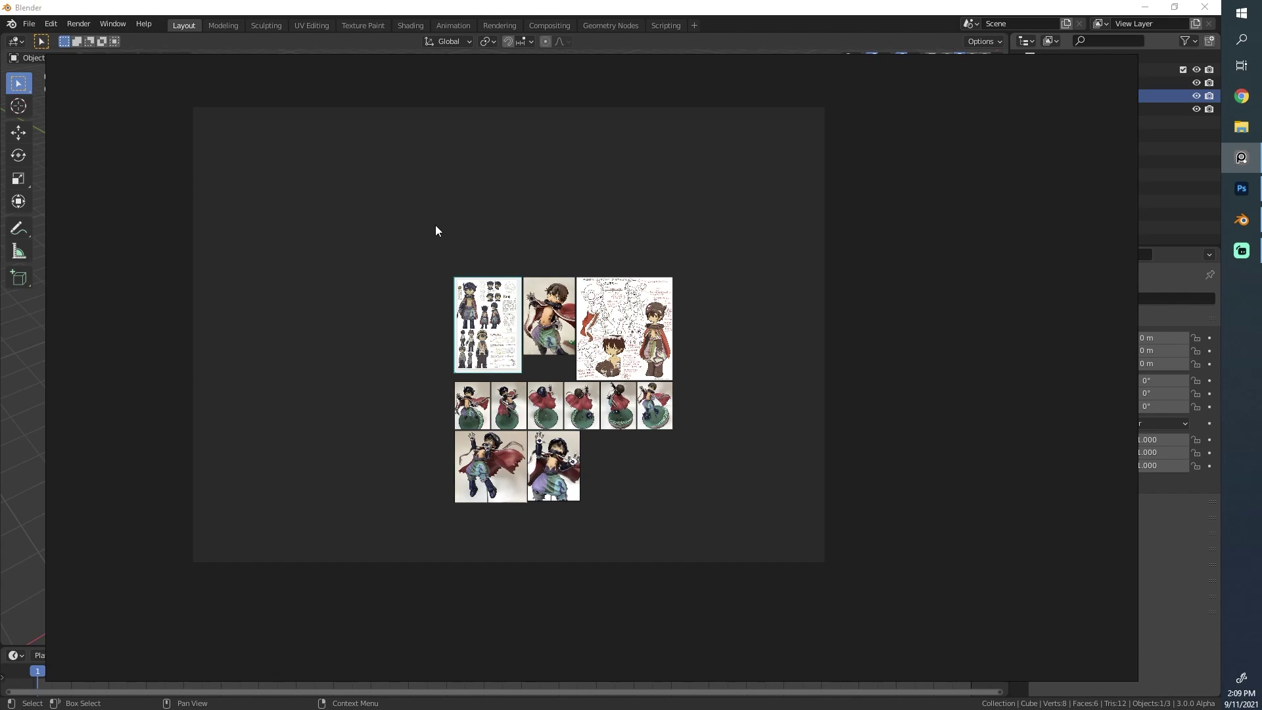
scroll(435, 234, "up", 1)
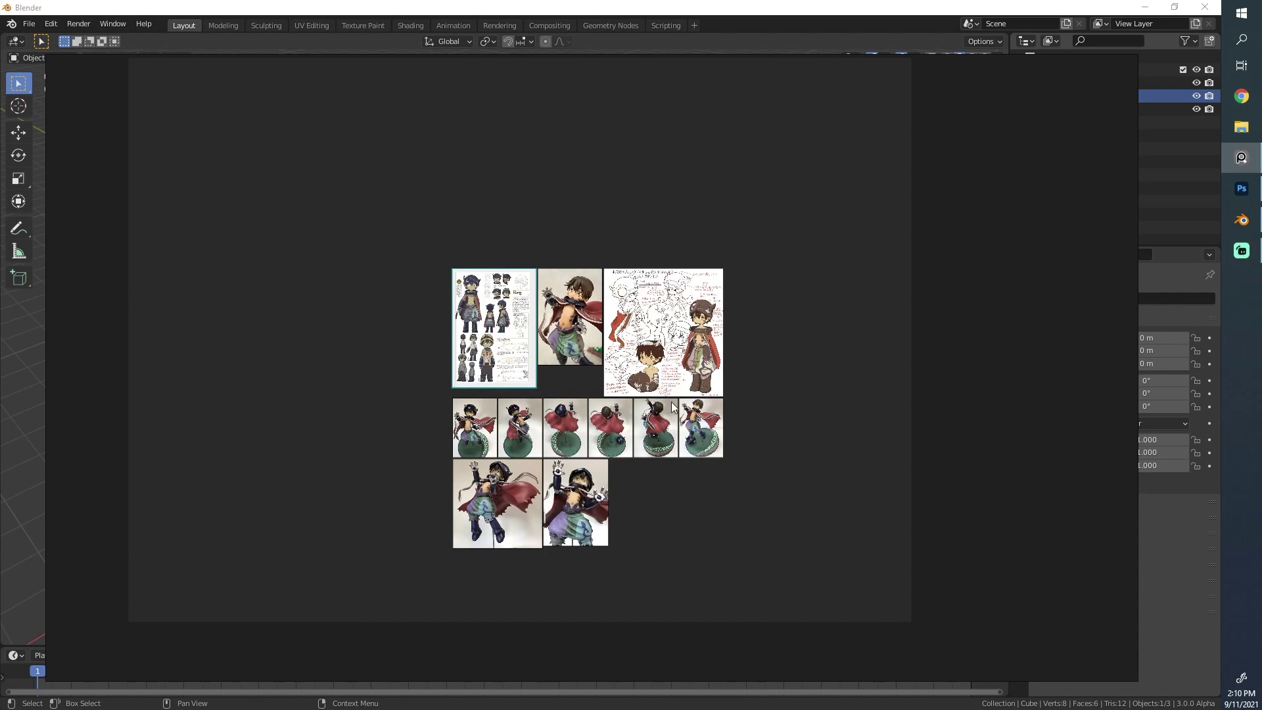
scroll(647, 382, "up", 1)
scroll(579, 527, "up", 1)
scroll(630, 440, "down", 1)
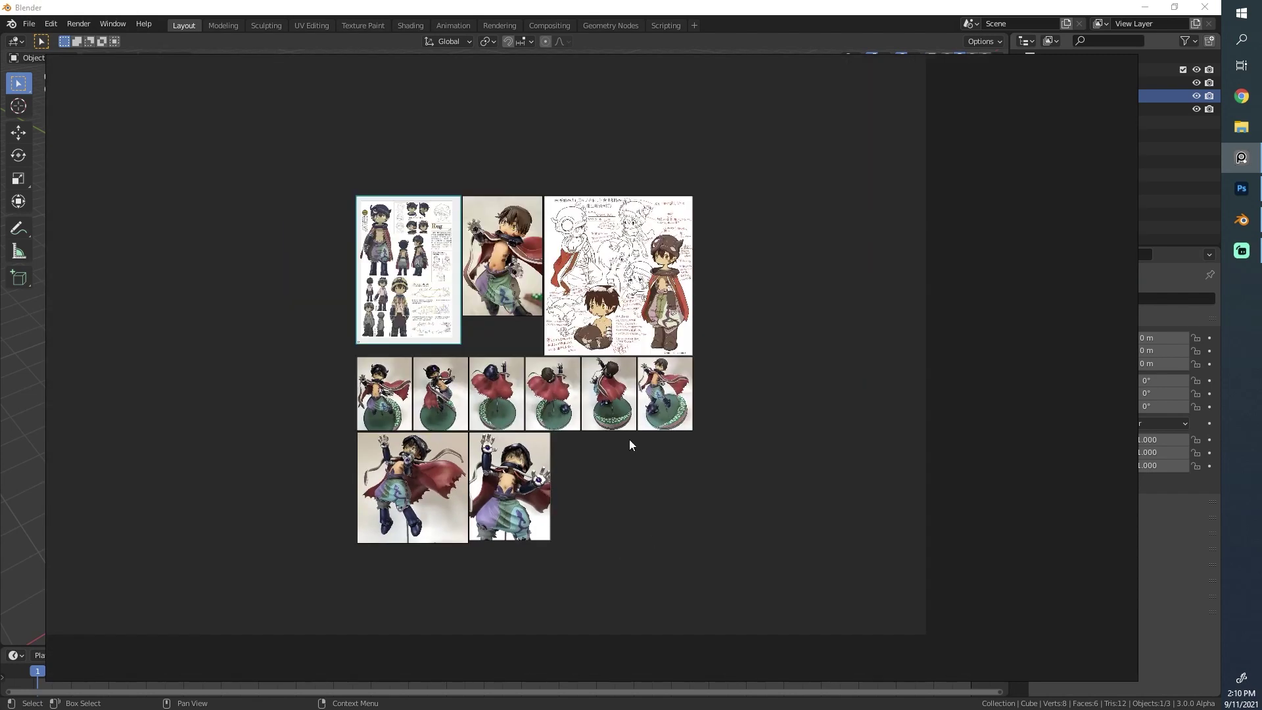
scroll(617, 381, "up", 1)
scroll(510, 292, "up", 1)
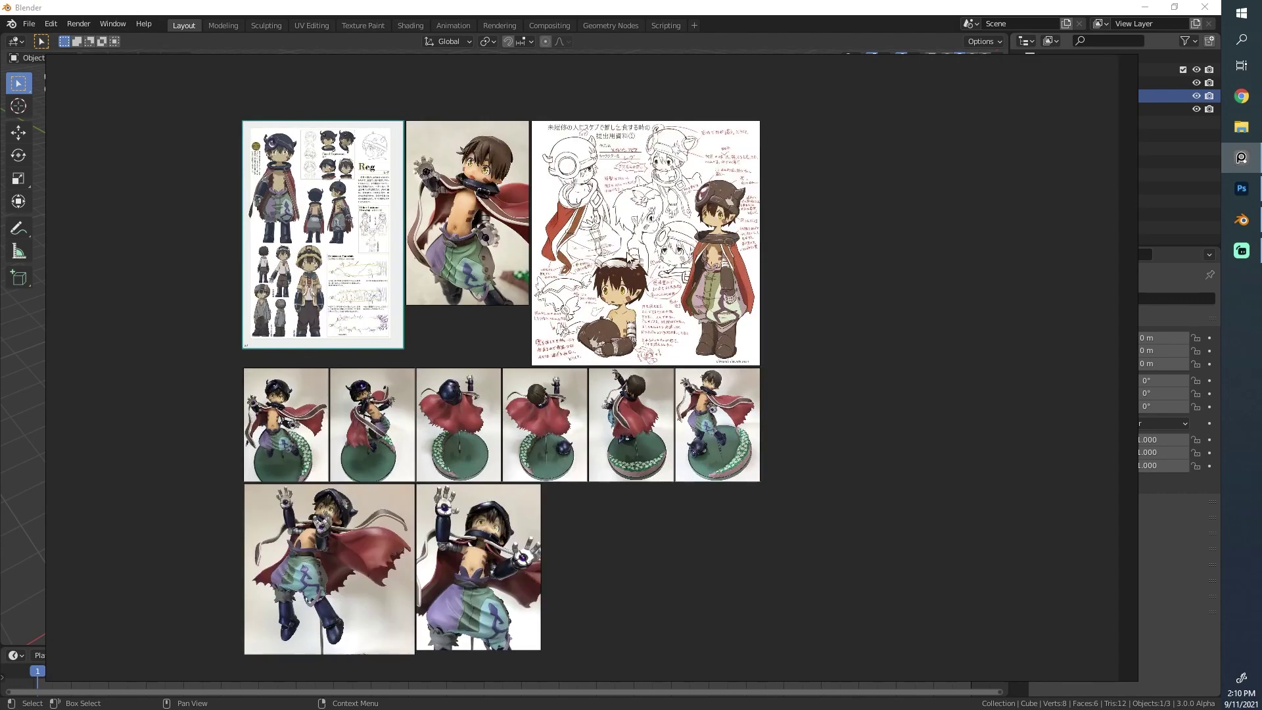
scroll(402, 168, "up", 6)
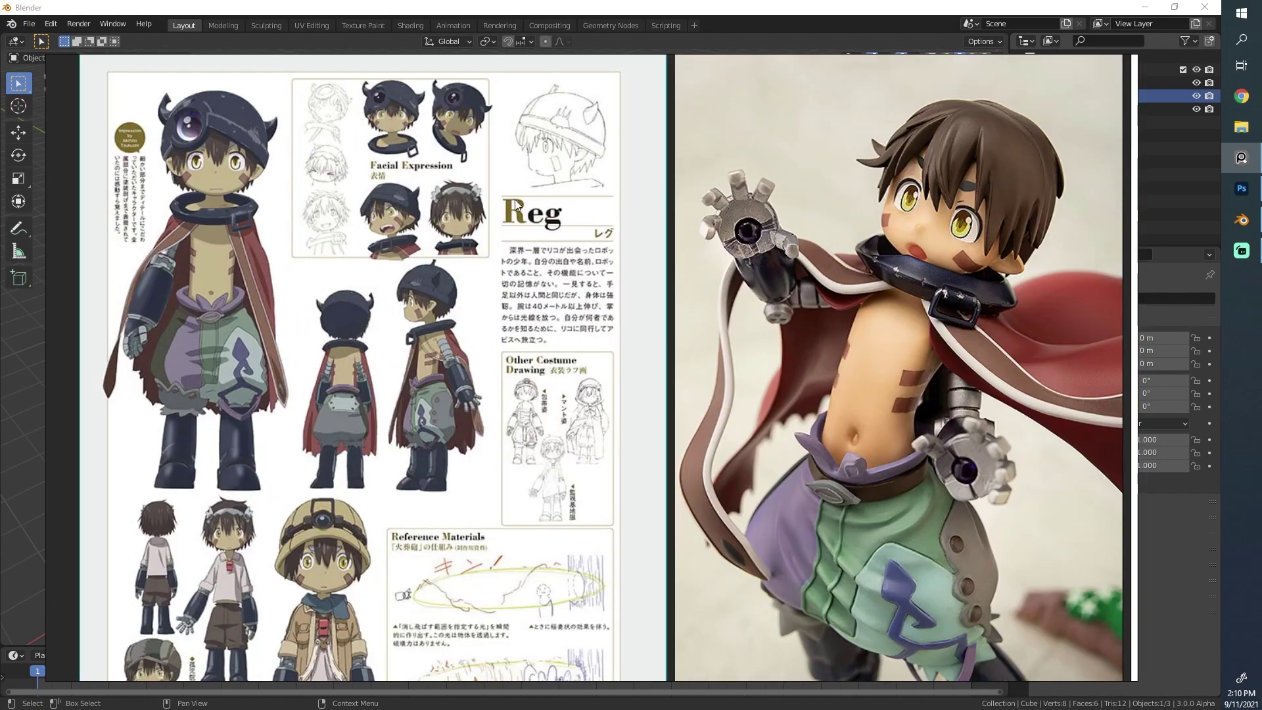
scroll(393, 255, "down", 3)
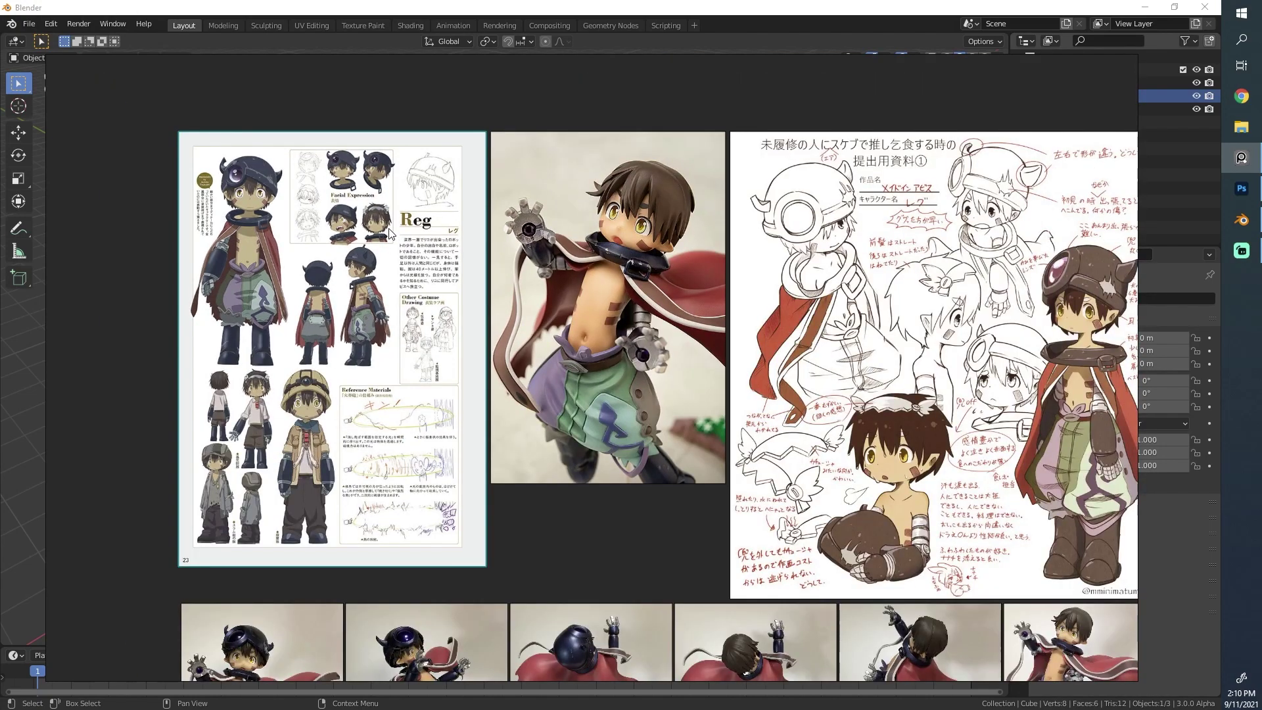
scroll(388, 233, "down", 3)
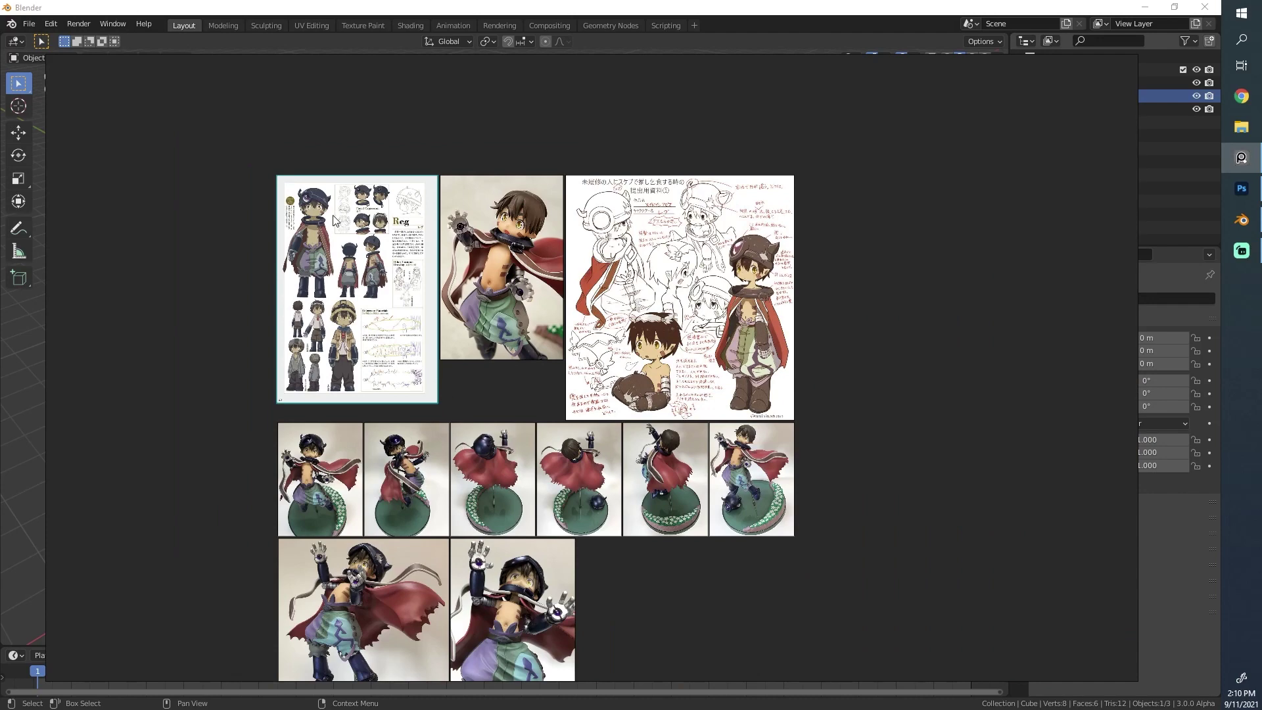
scroll(338, 227, "down", 1)
scroll(494, 502, "up", 1)
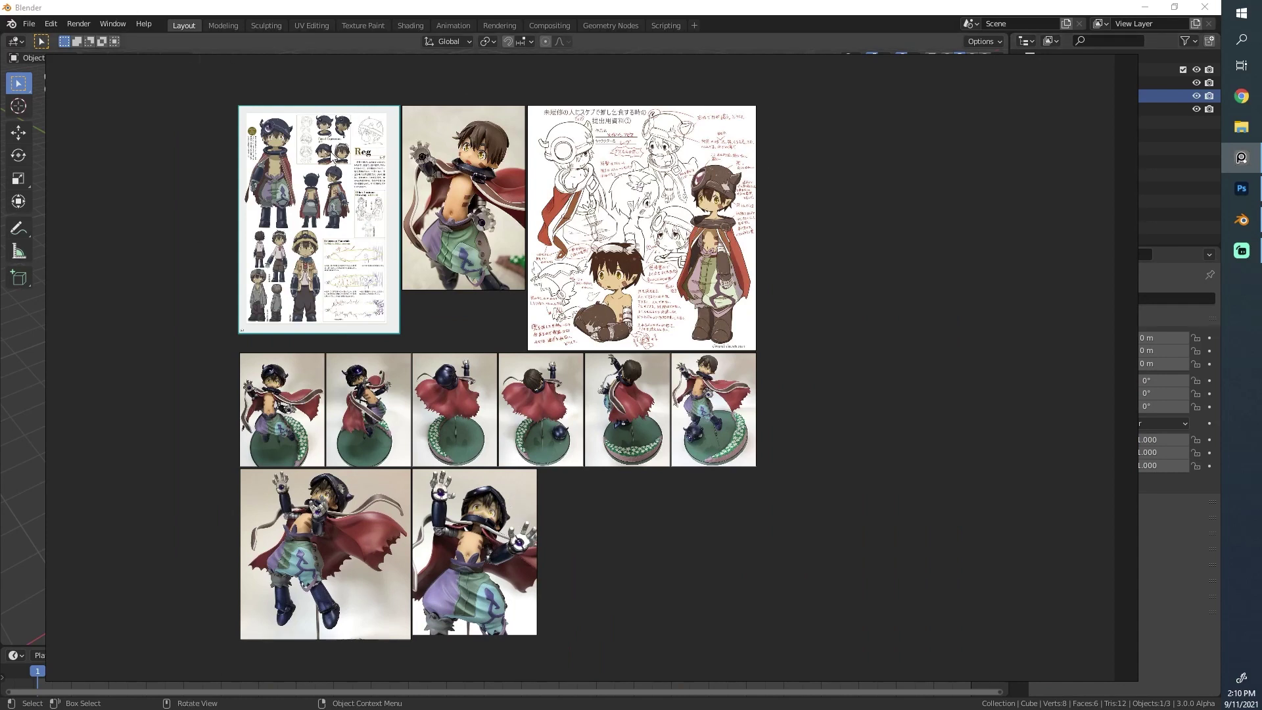
scroll(333, 158, "up", 2)
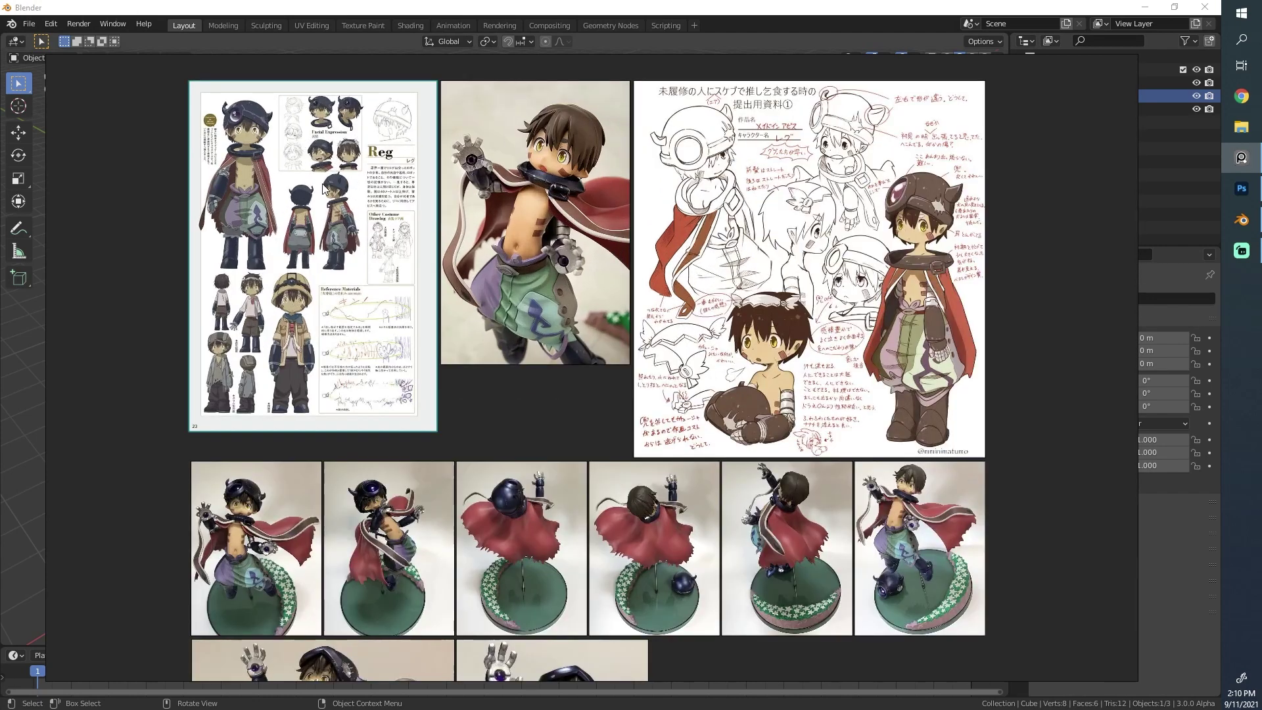
scroll(867, 315, "down", 2)
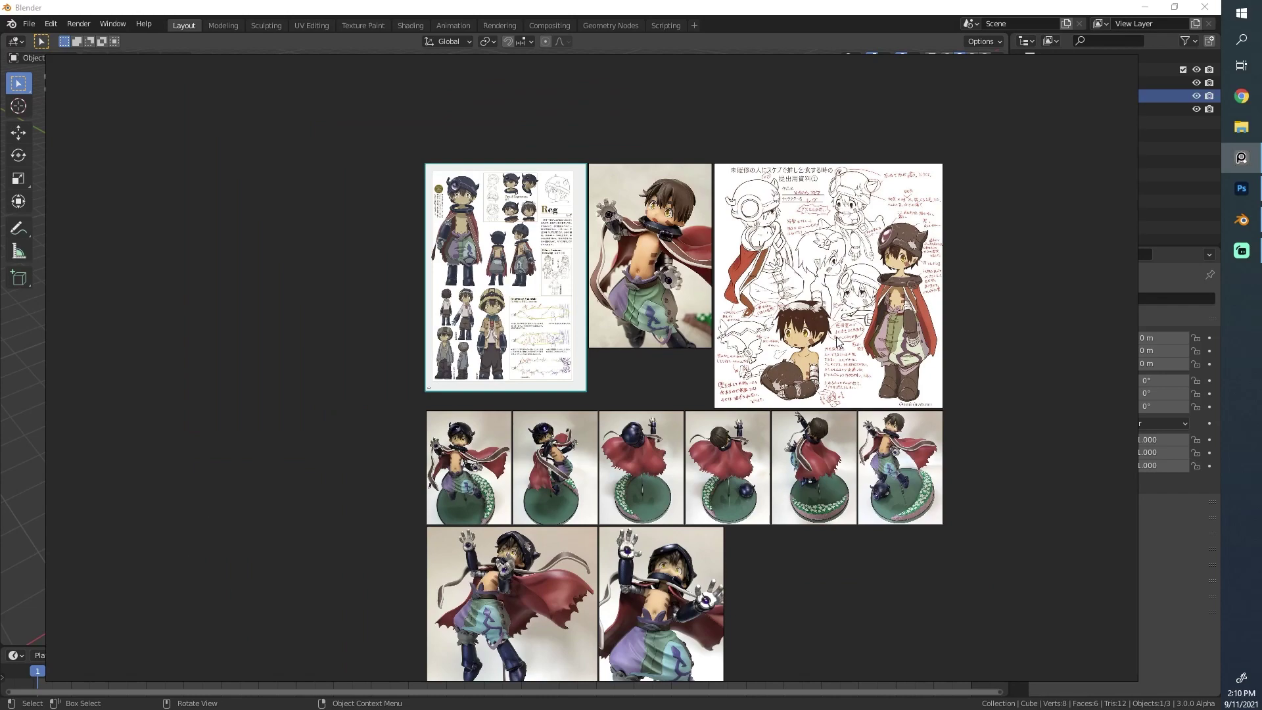
scroll(494, 222, "down", 1)
scroll(809, 549, "up", 2)
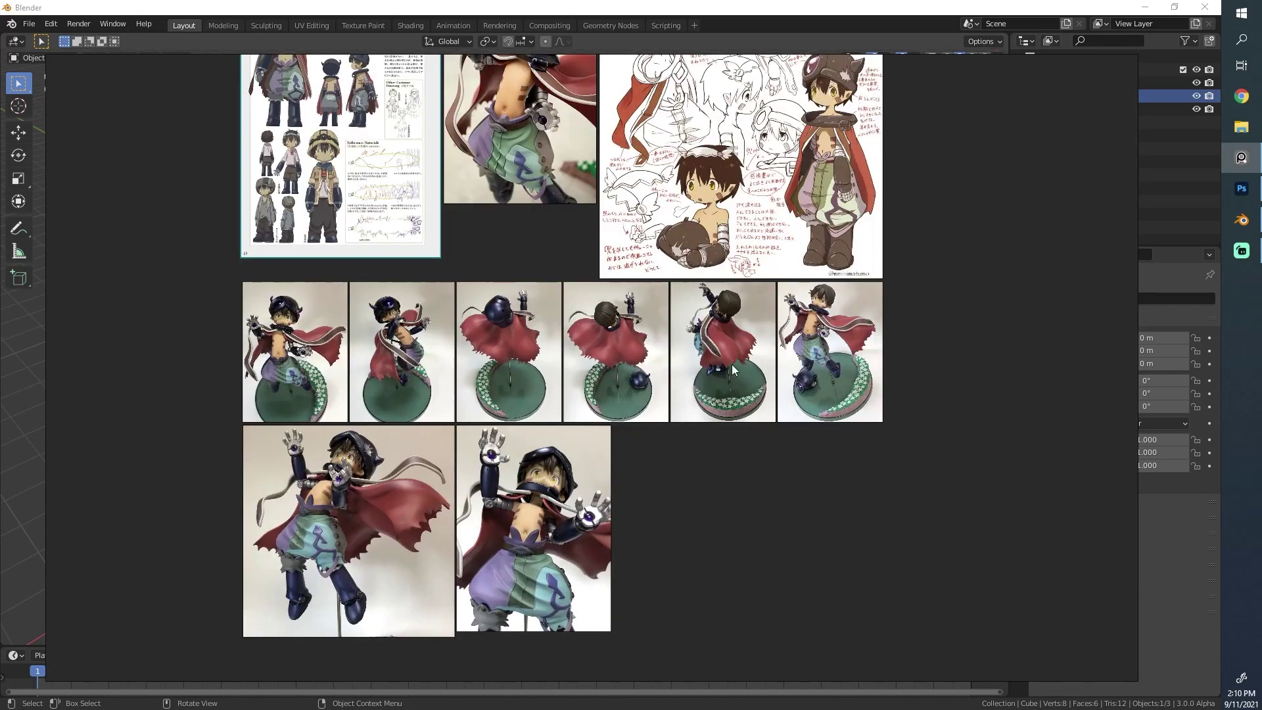
scroll(540, 514, "up", 4)
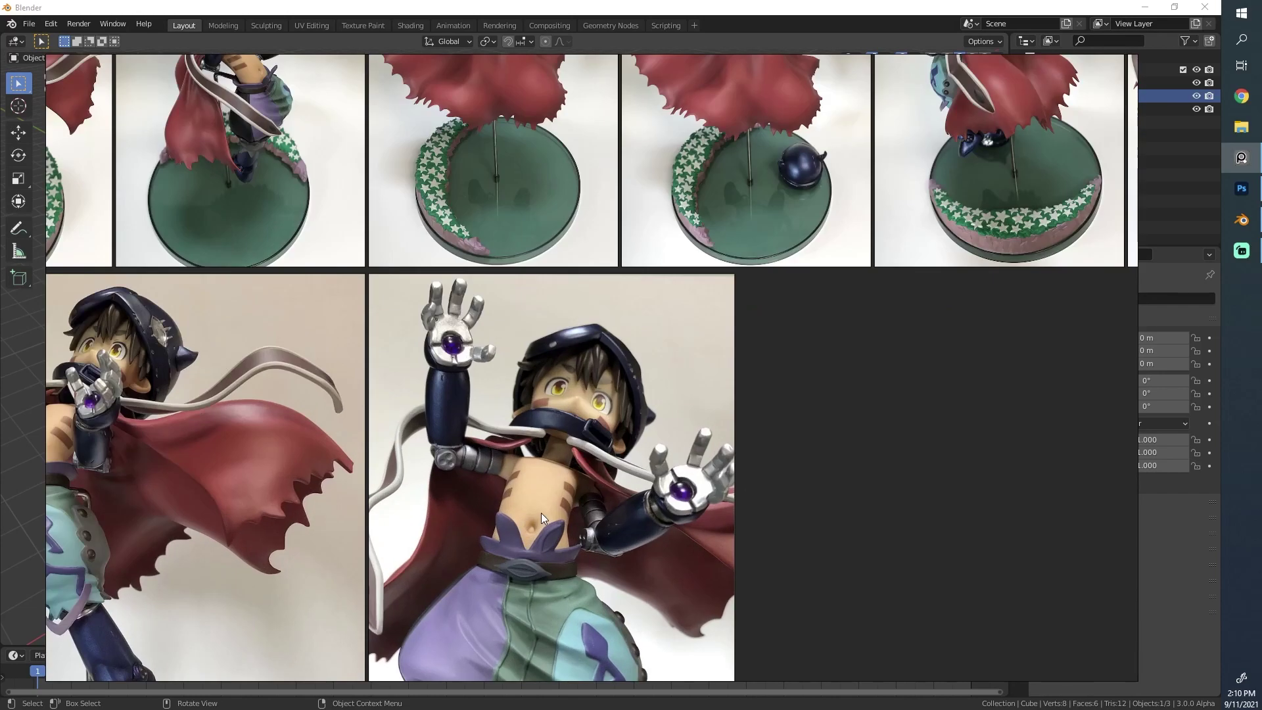
scroll(542, 513, "up", 1)
scroll(541, 512, "down", 5)
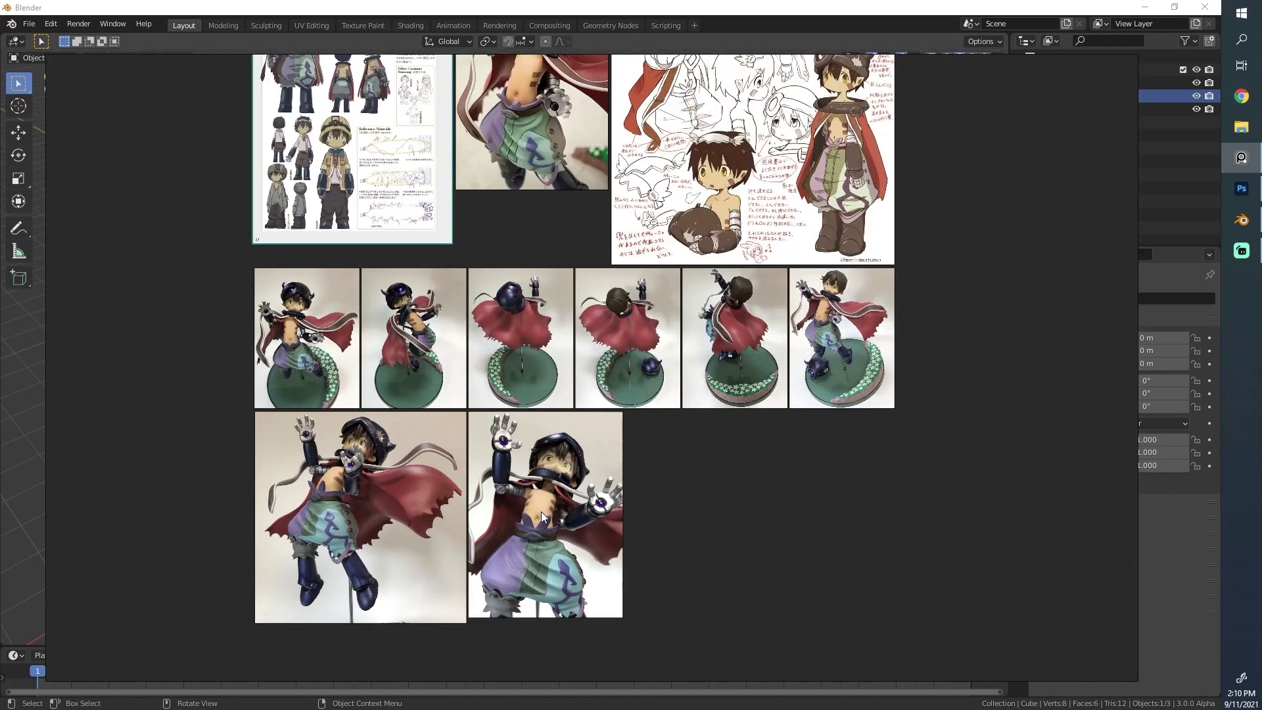
scroll(541, 512, "down", 1)
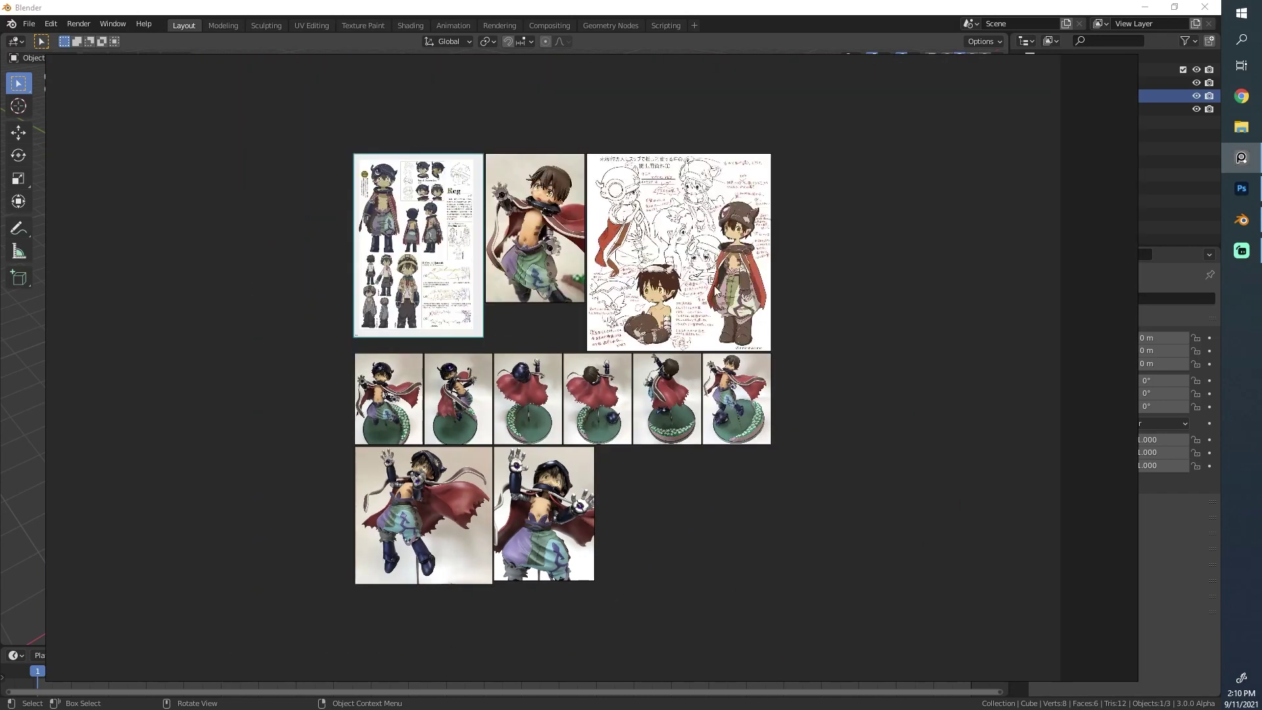
scroll(391, 352, "down", 1)
scroll(582, 439, "up", 2)
scroll(613, 470, "down", 1)
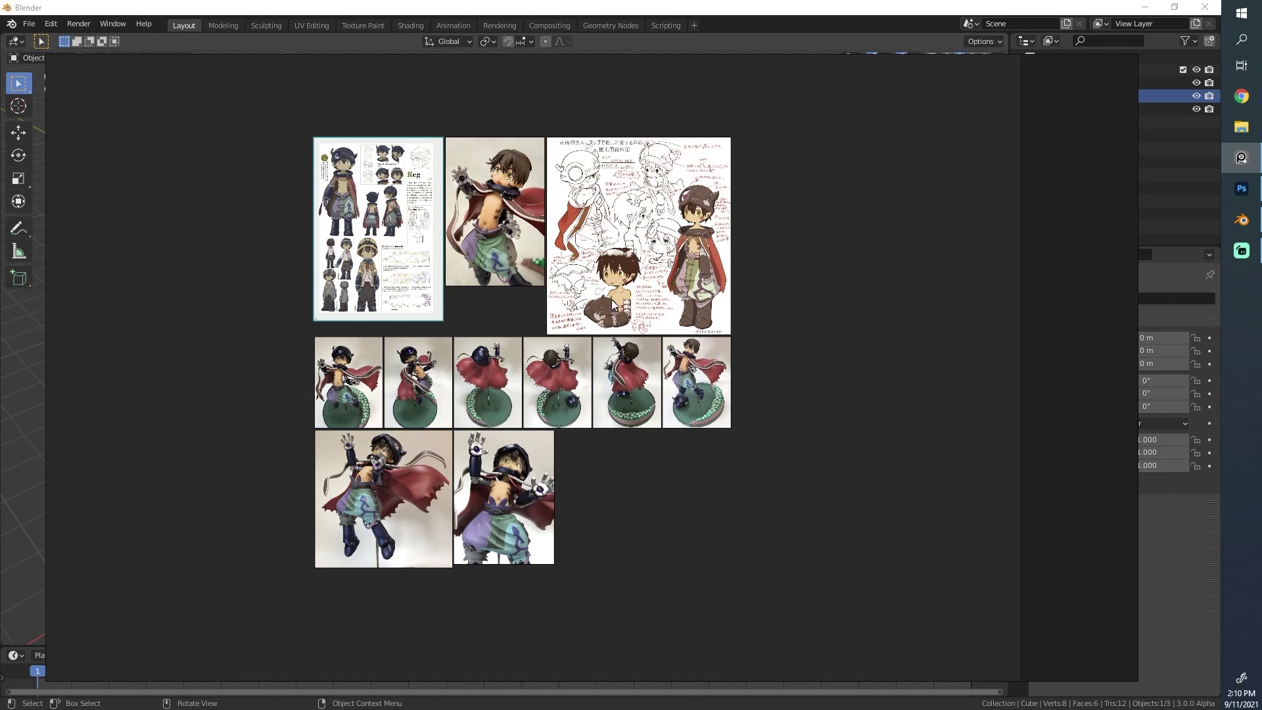
scroll(608, 330, "up", 1)
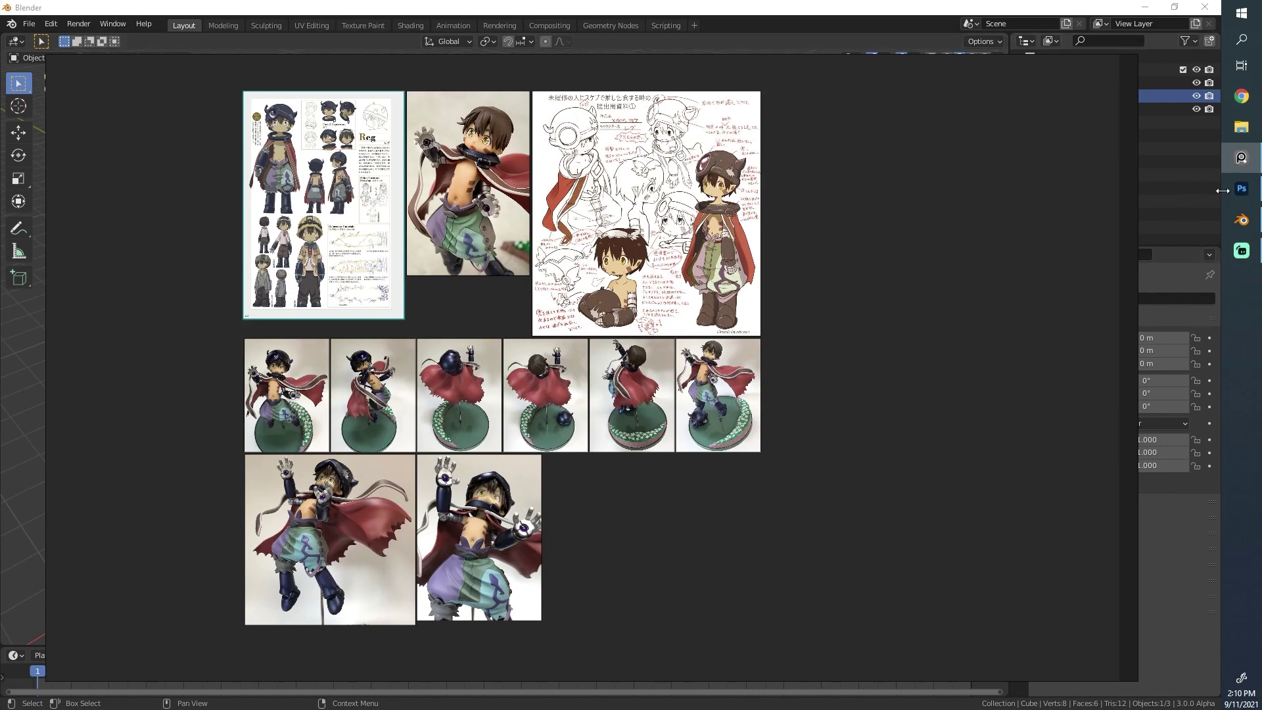
- In reg_drawing.psd, show Layer 1's colour sheet and hide the Layer 2 and Layer 4 sketches
left_click(1244, 192)
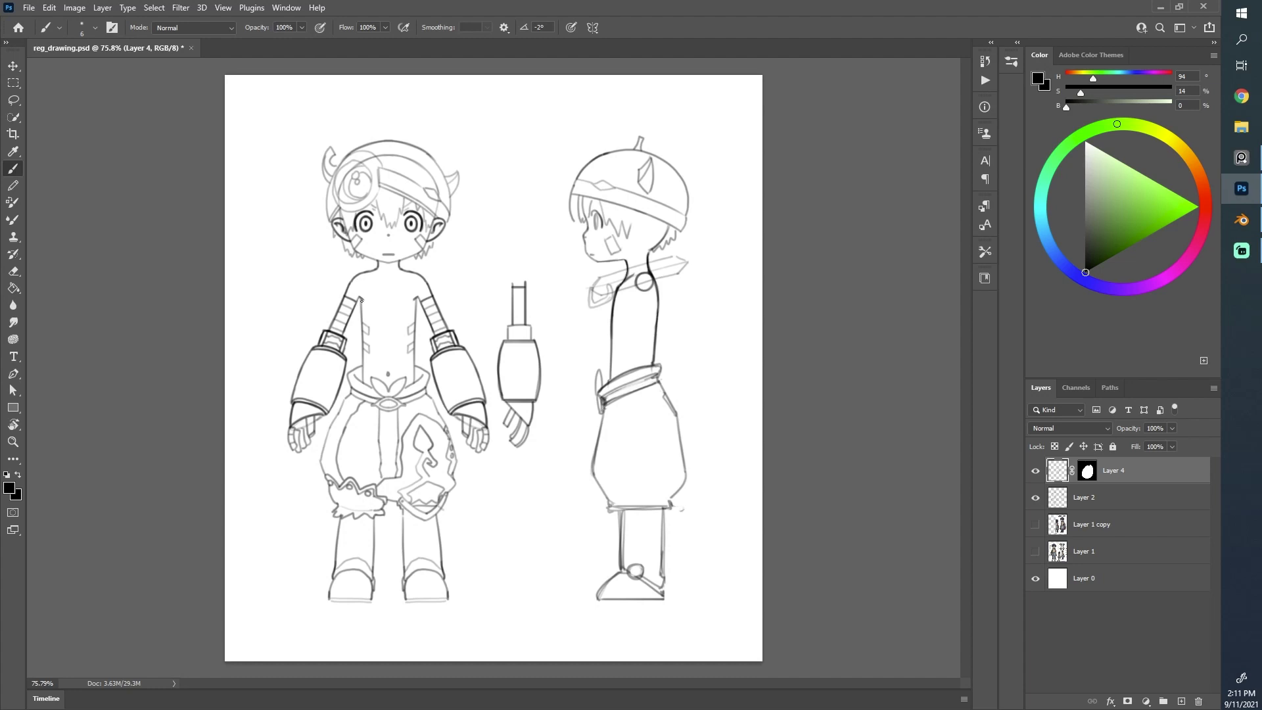
left_click(1036, 552)
left_click(1035, 497)
left_click(1035, 470)
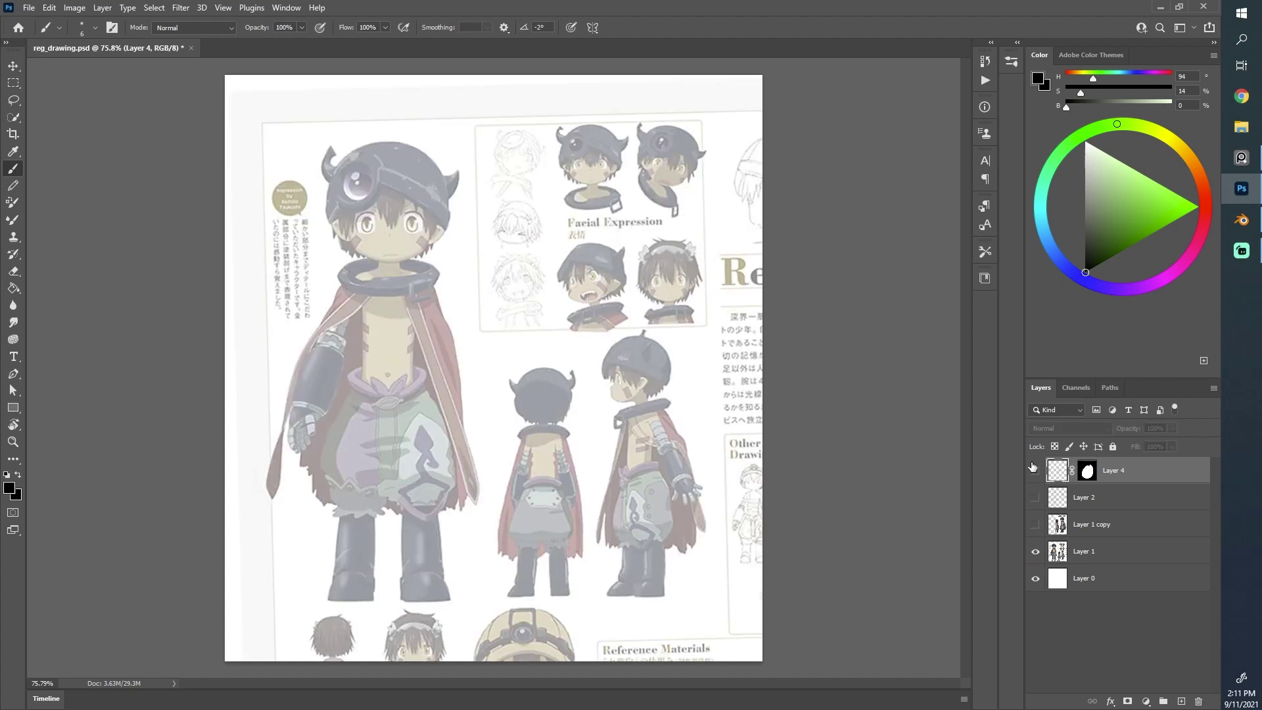
scroll(324, 394, "up", 1, "alt")
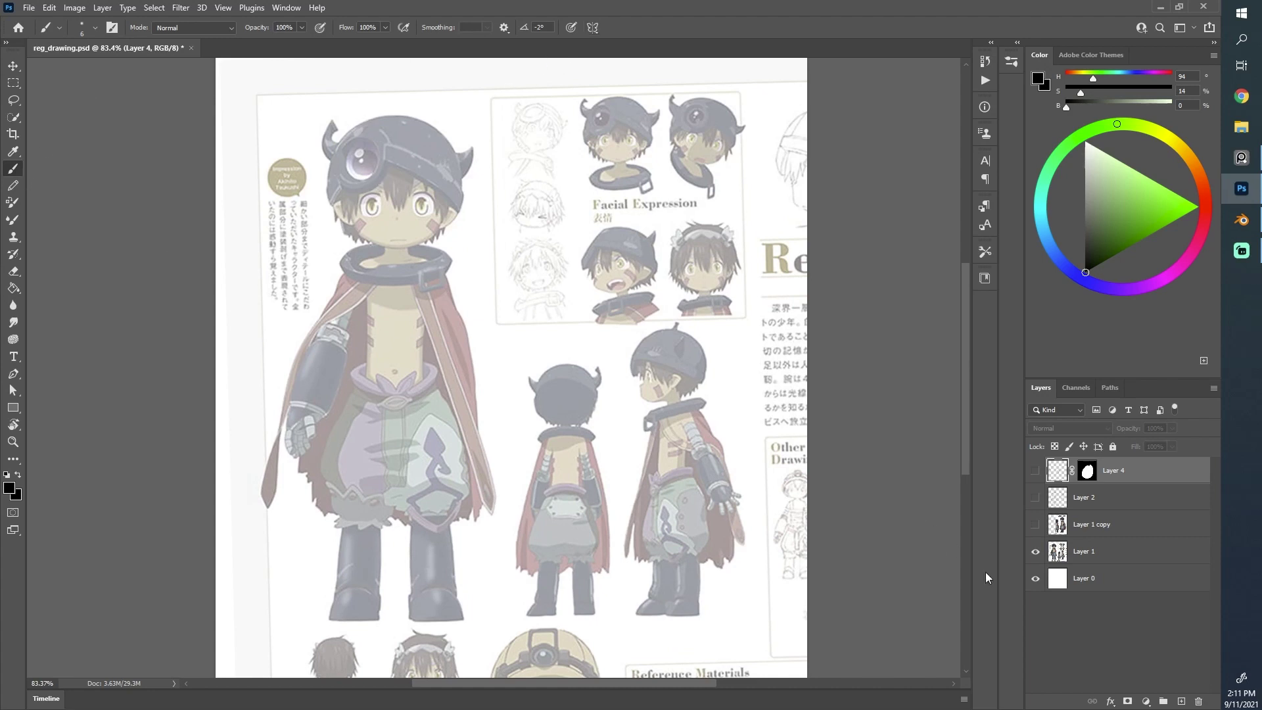
- Add new Layer 5 and try several trial strokes near the face, undoing each
left_click(1180, 701)
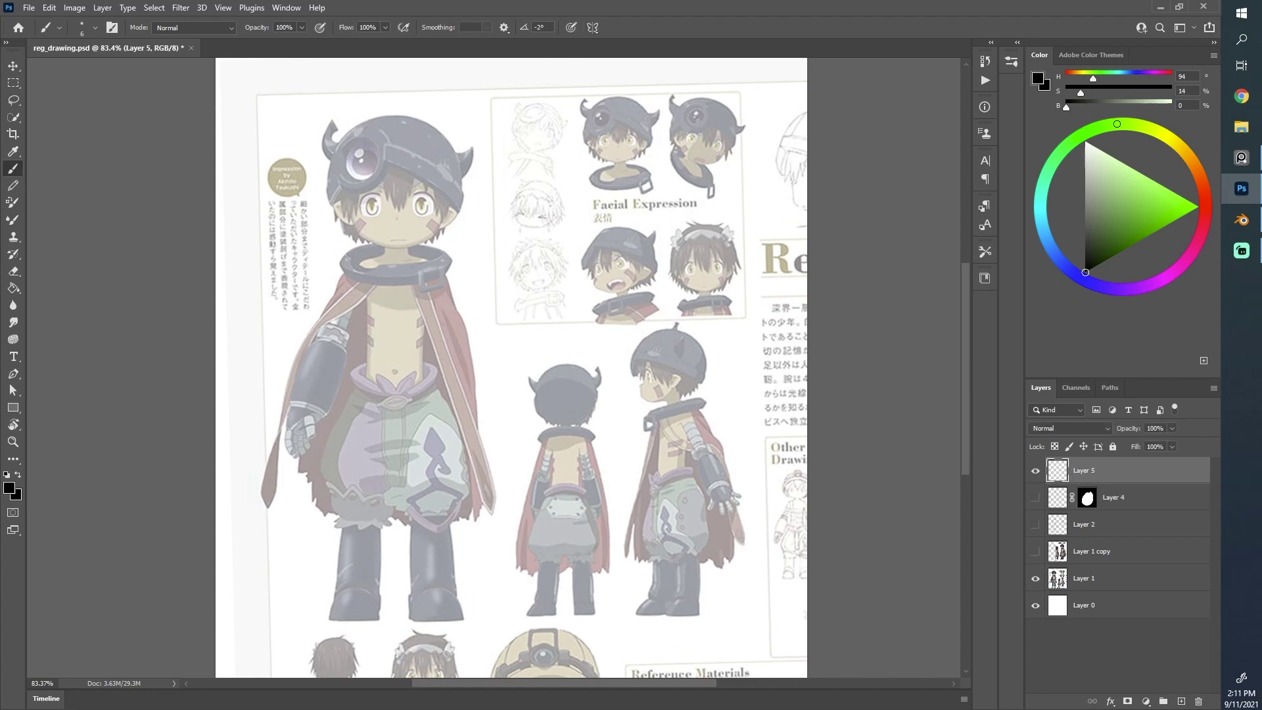
left_click_drag(335, 215, 347, 302)
key("ctrl+z")
mouse_move(467, 266)
left_mouse_down()
mouse_move(477, 294)
mouse_move(564, 319)
left_mouse_up()
key("ctrl+z")
left_click_drag(362, 250, 345, 291)
key("ctrl+z")
mouse_move(349, 184)
left_mouse_down()
mouse_move(356, 223)
mouse_move(395, 248)
mouse_move(359, 231)
mouse_move(409, 249)
left_mouse_up()
key("ctrl+z")
key("ctrl+z")
- Enable vertical paint symmetry and trace mirrored torso sides, bracket marks, navel dot and waist outline
left_click(592, 26)
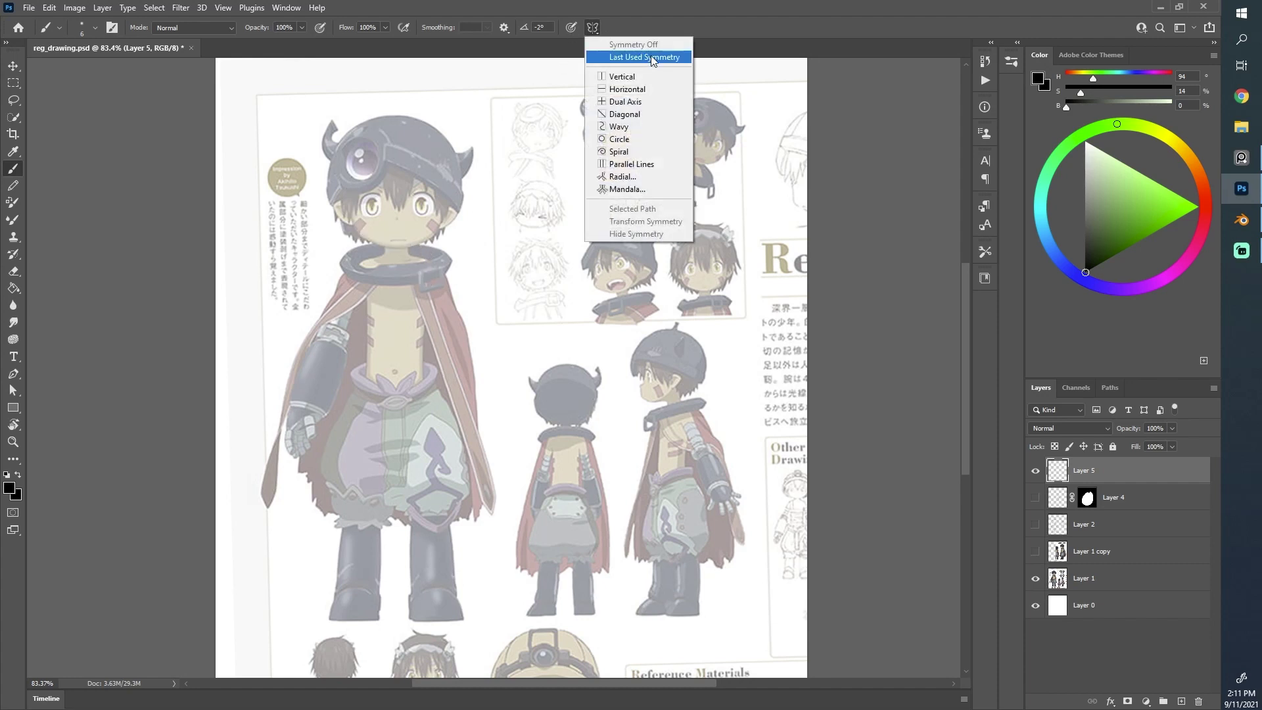
left_click(651, 58)
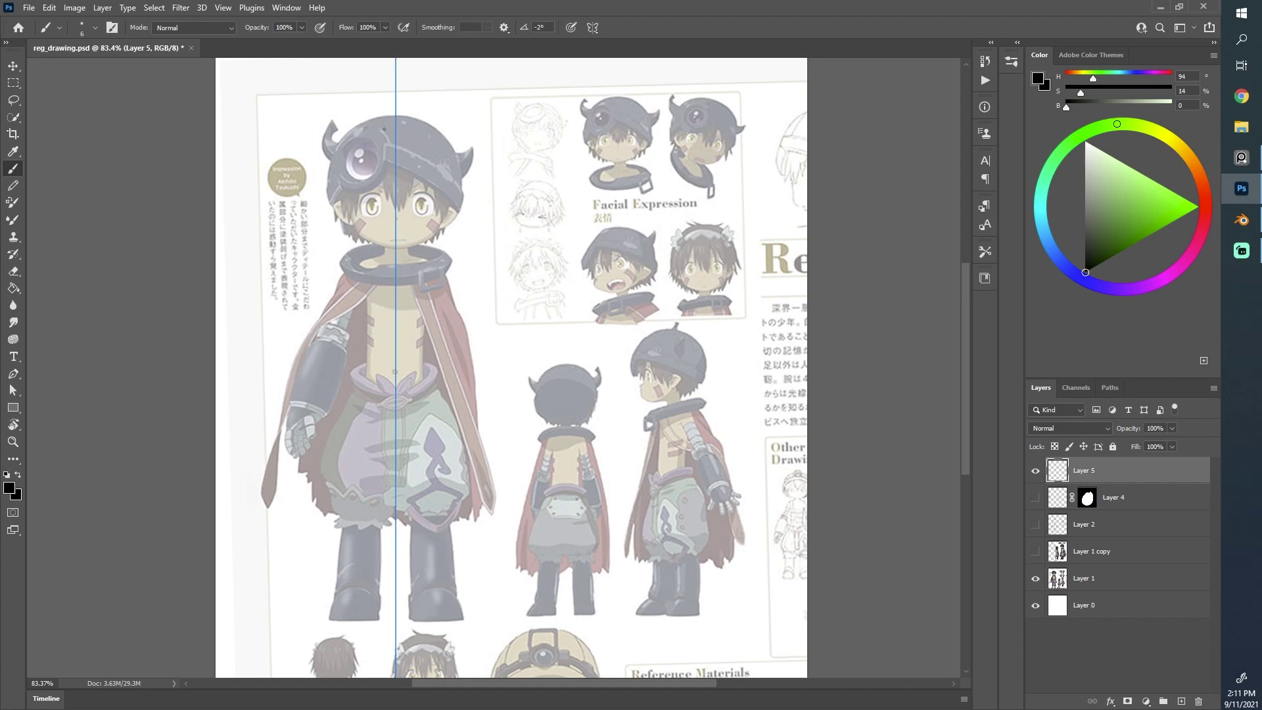
scroll(424, 289, "up", 3, "alt")
left_click_drag(323, 298, 321, 448)
key("ctrl+z")
key("ctrl+z")
left_click_drag(323, 293, 321, 445)
mouse_move(323, 368)
left_mouse_down()
mouse_move(330, 389)
mouse_move(324, 330)
left_mouse_up()
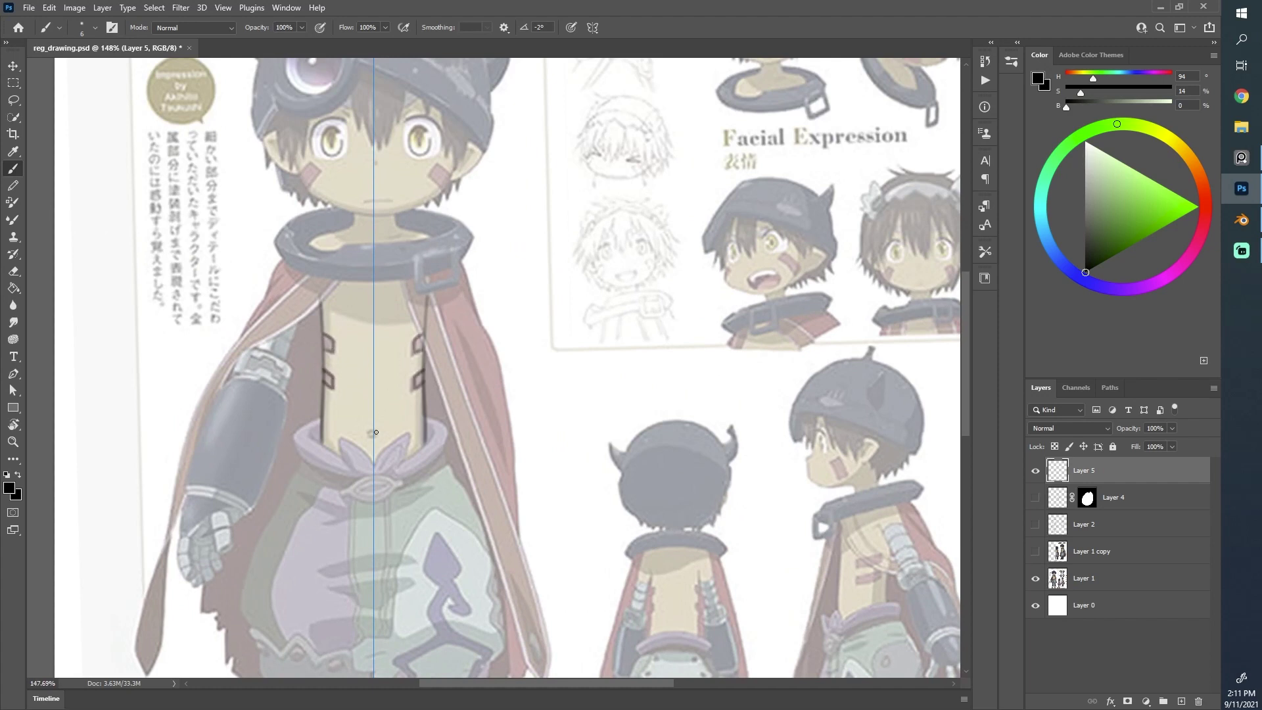
left_click(372, 430)
mouse_move(321, 420)
left_mouse_down()
mouse_move(300, 450)
mouse_move(349, 468)
mouse_move(370, 458)
left_mouse_up()
- Toggle the reference sheet layer off and back on, then show the Layer 2 sketch
scroll(369, 458, "down", 3, "alt")
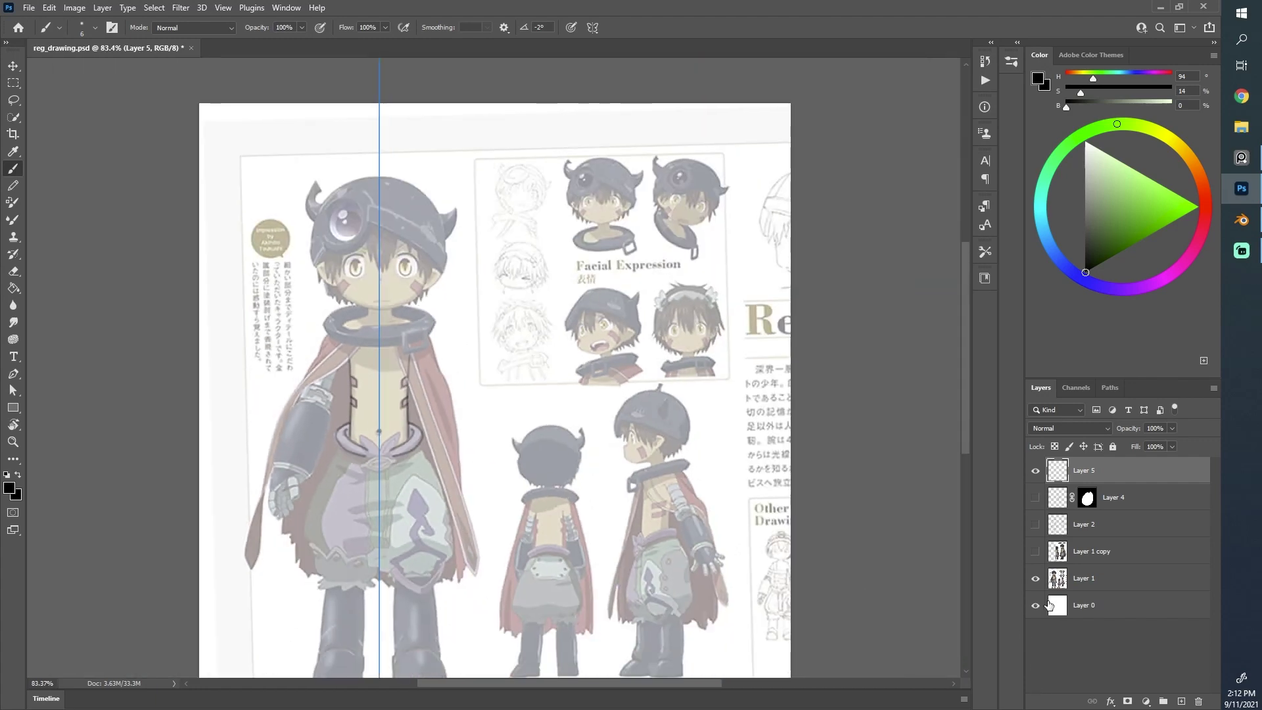
left_click(1036, 579)
left_click(1035, 579)
left_click(1036, 578)
left_click(1036, 578)
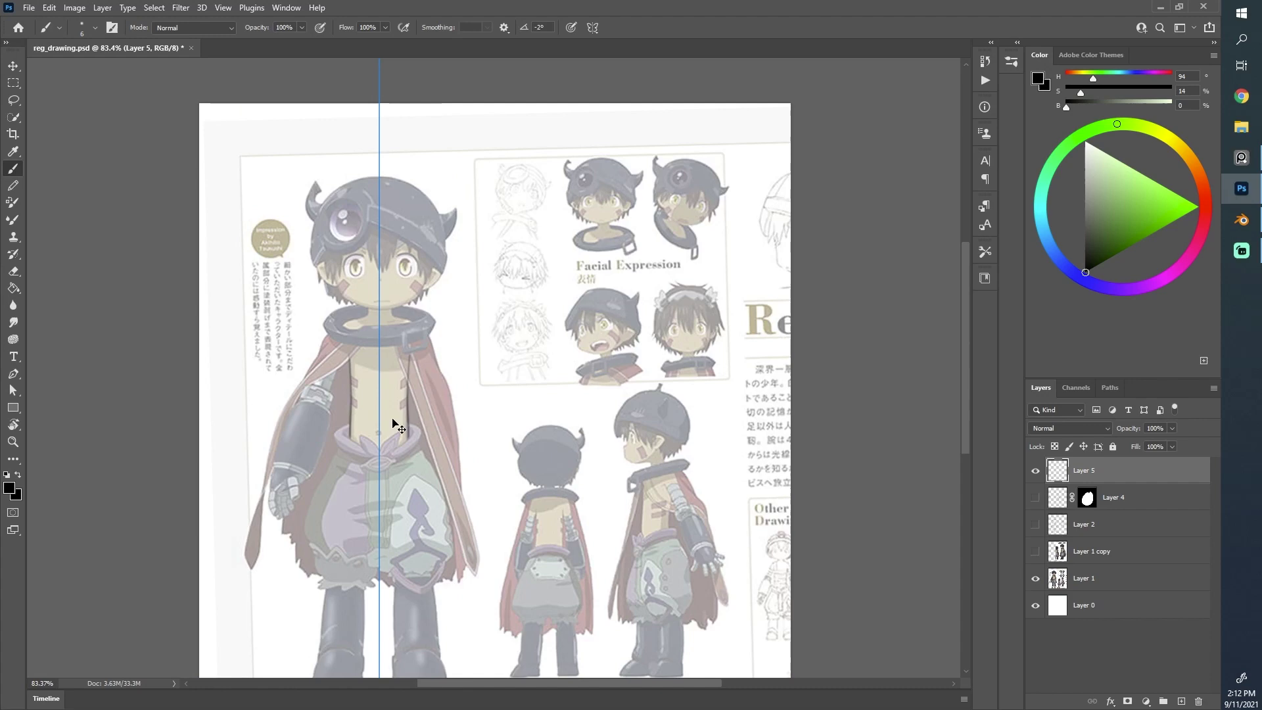
left_click(1036, 523)
- Zoom in to check the lines, then hide the reference sheet leaving line art on white
scroll(289, 366, "up", 1, "alt")
scroll(290, 366, "up", 1, "alt")
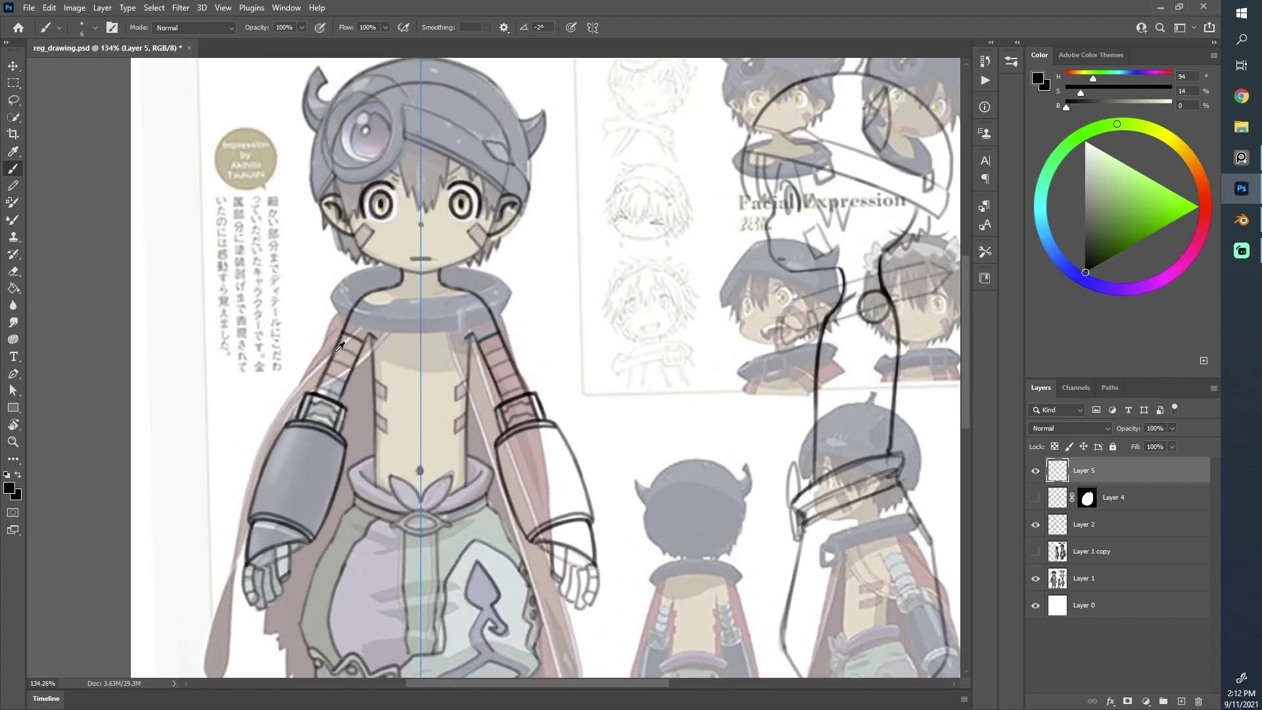
scroll(351, 105, "up", 1, "alt")
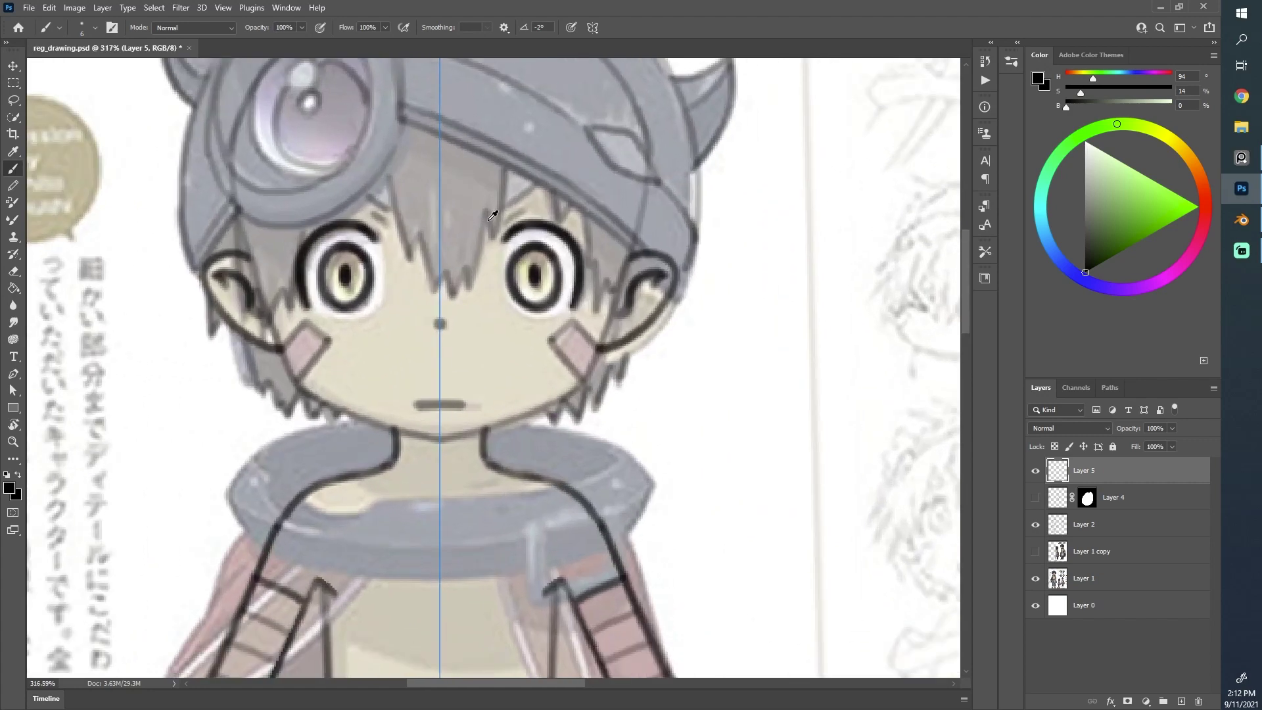
scroll(279, 244, "up", 1, "alt")
scroll(278, 244, "down", 1, "alt")
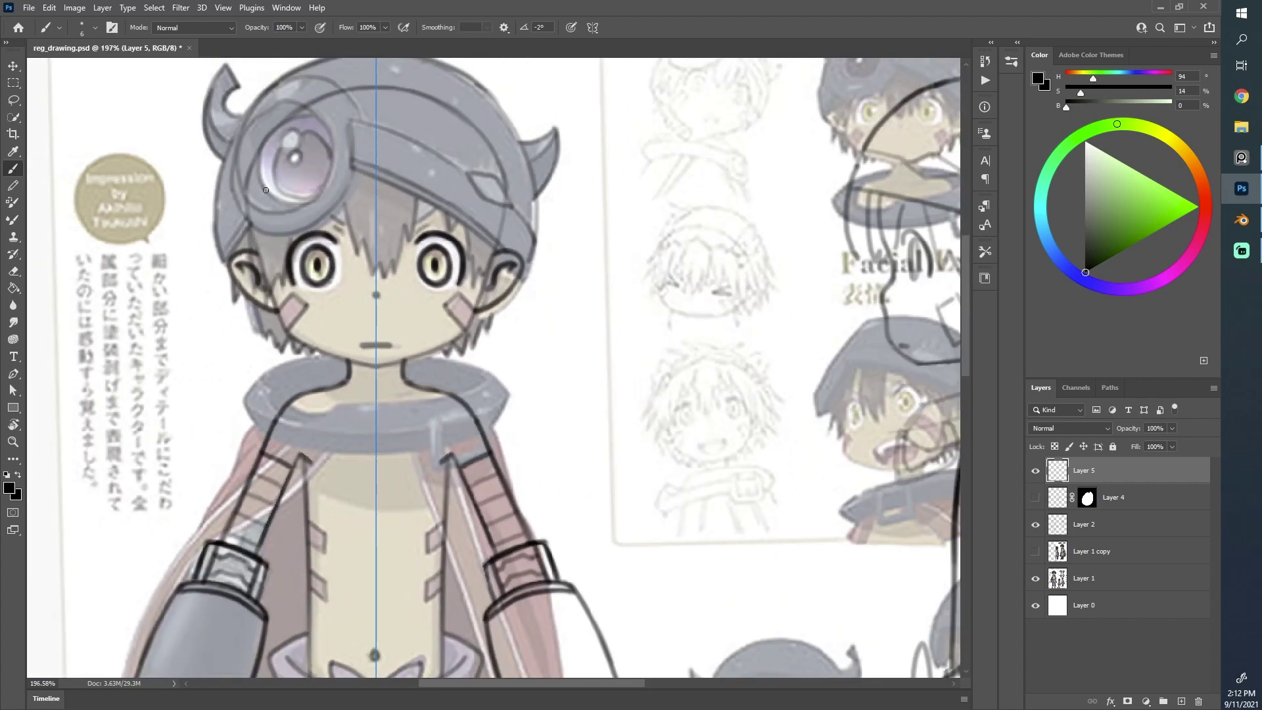
scroll(349, 547, "down", 4, "alt")
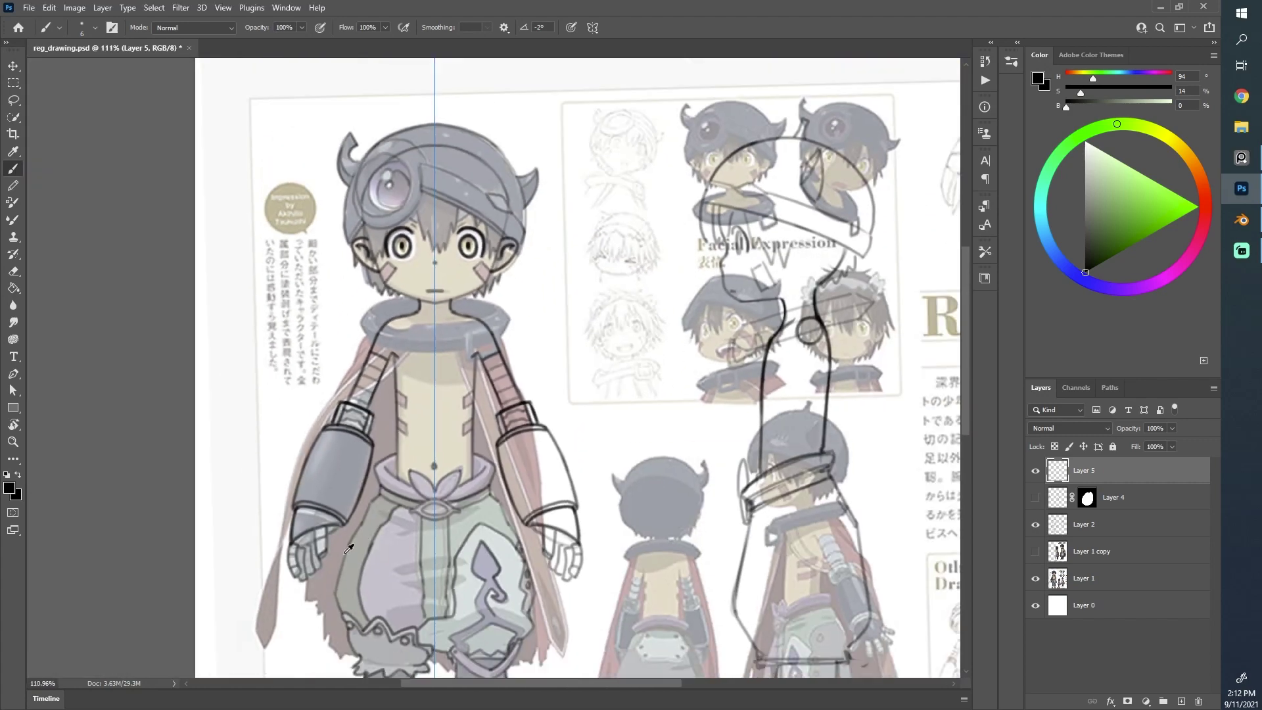
scroll(349, 547, "up", 2, "alt")
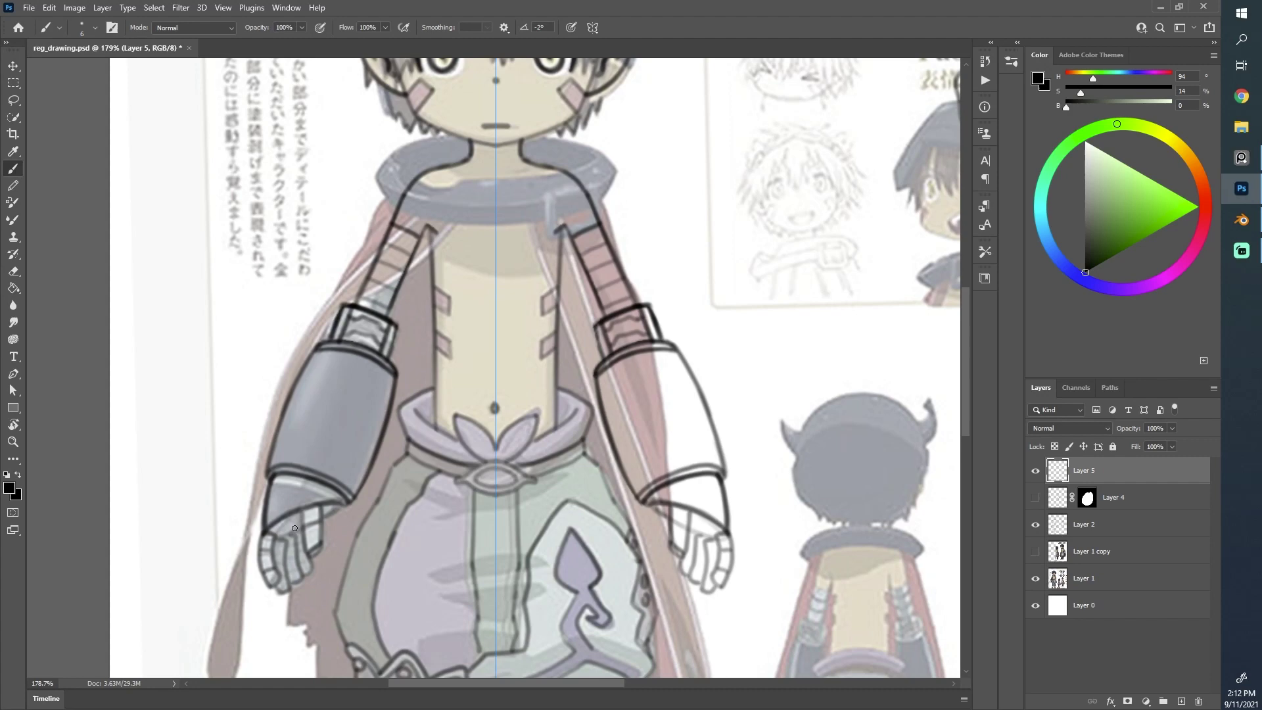
scroll(425, 190, "down", 3, "alt")
scroll(332, 389, "up", 1, "alt")
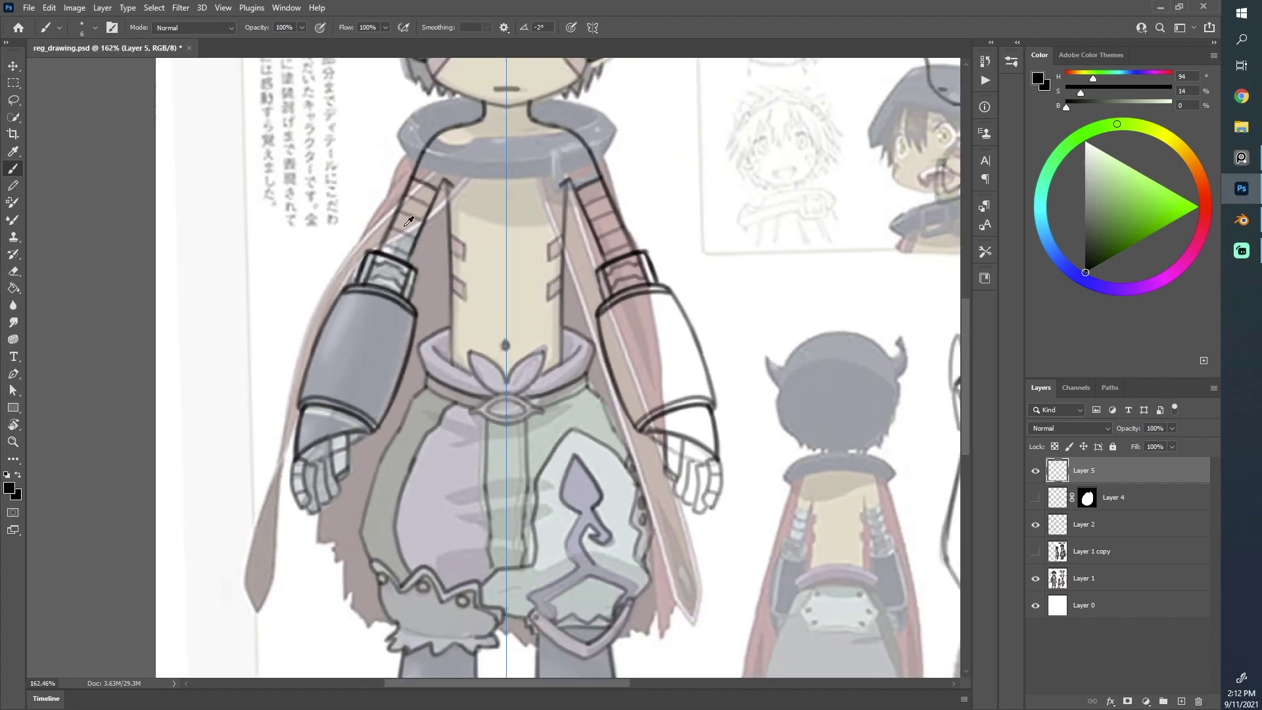
scroll(439, 569, "up", 2, "alt")
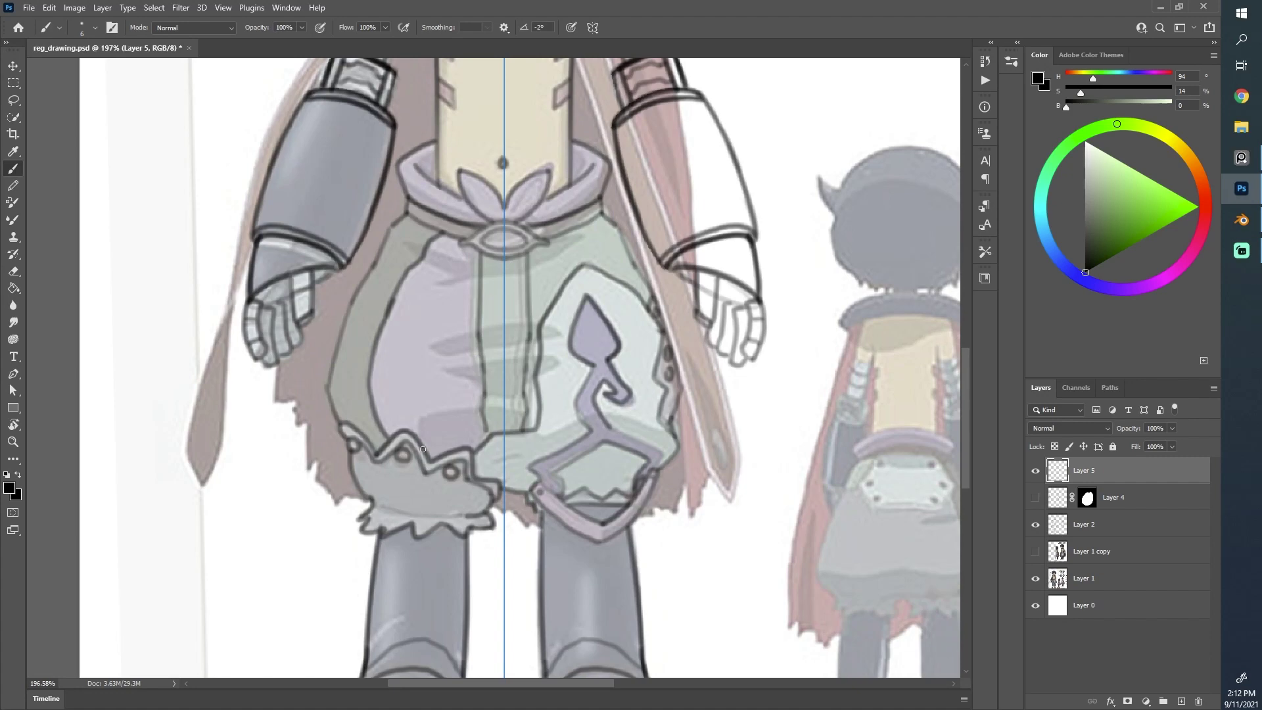
scroll(609, 428, "down", 5, "alt")
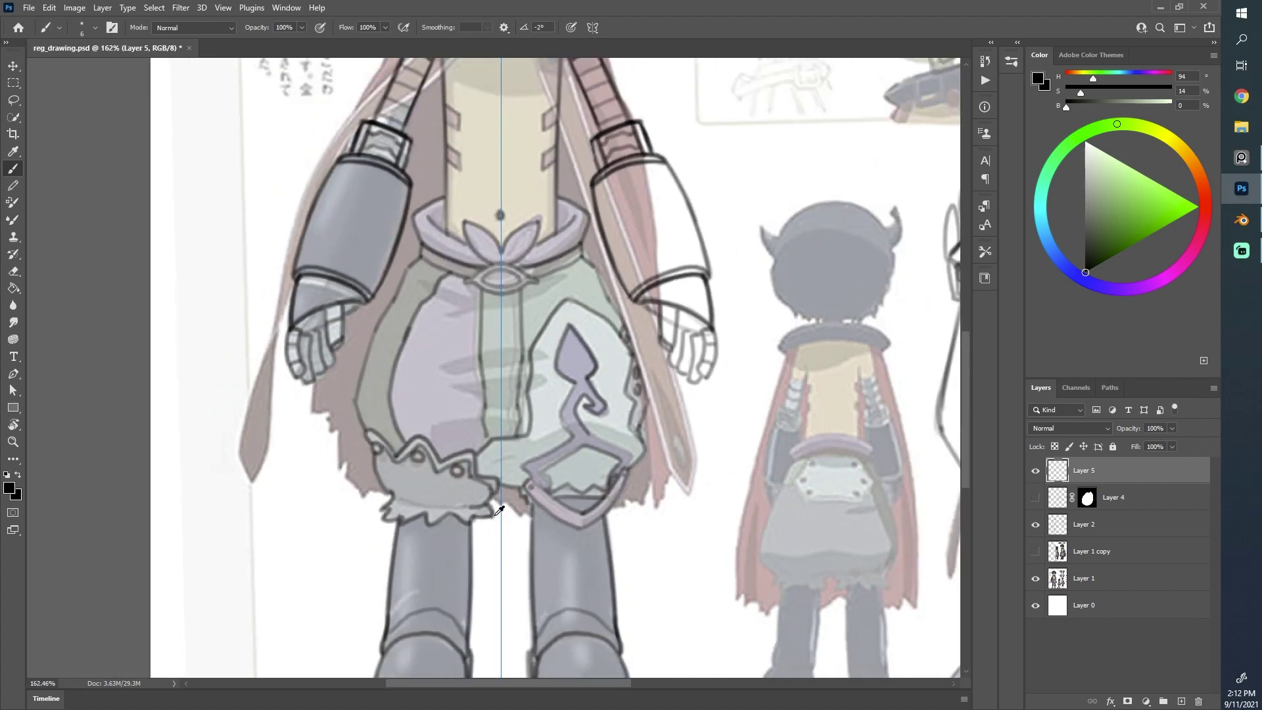
scroll(410, 149, "up", 1)
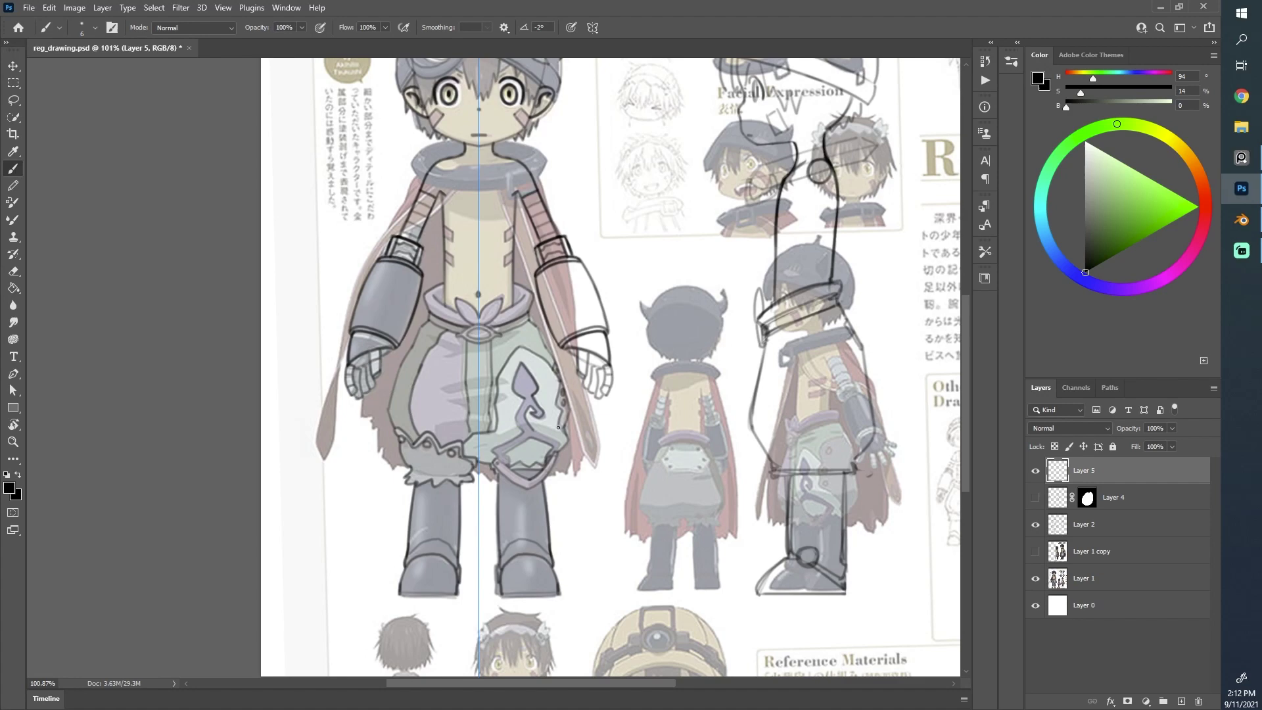
scroll(457, 446, "down", 1, "alt")
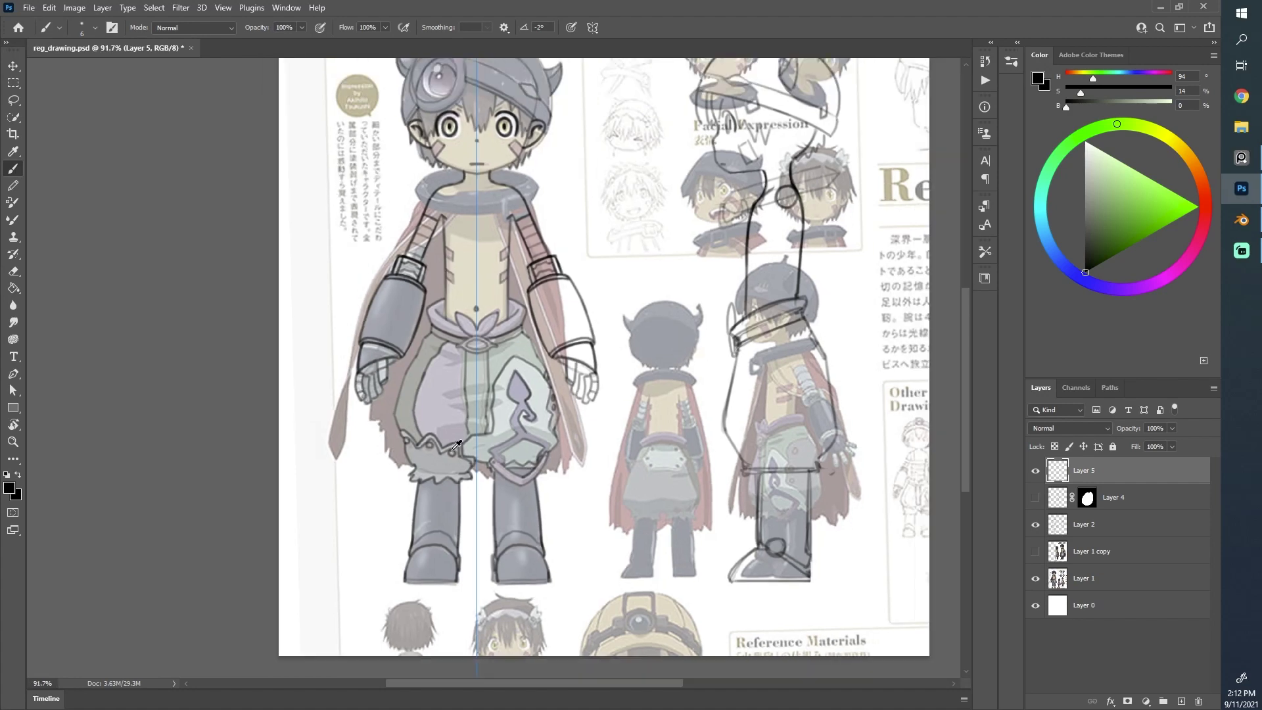
scroll(479, 350, "down", 1, "alt")
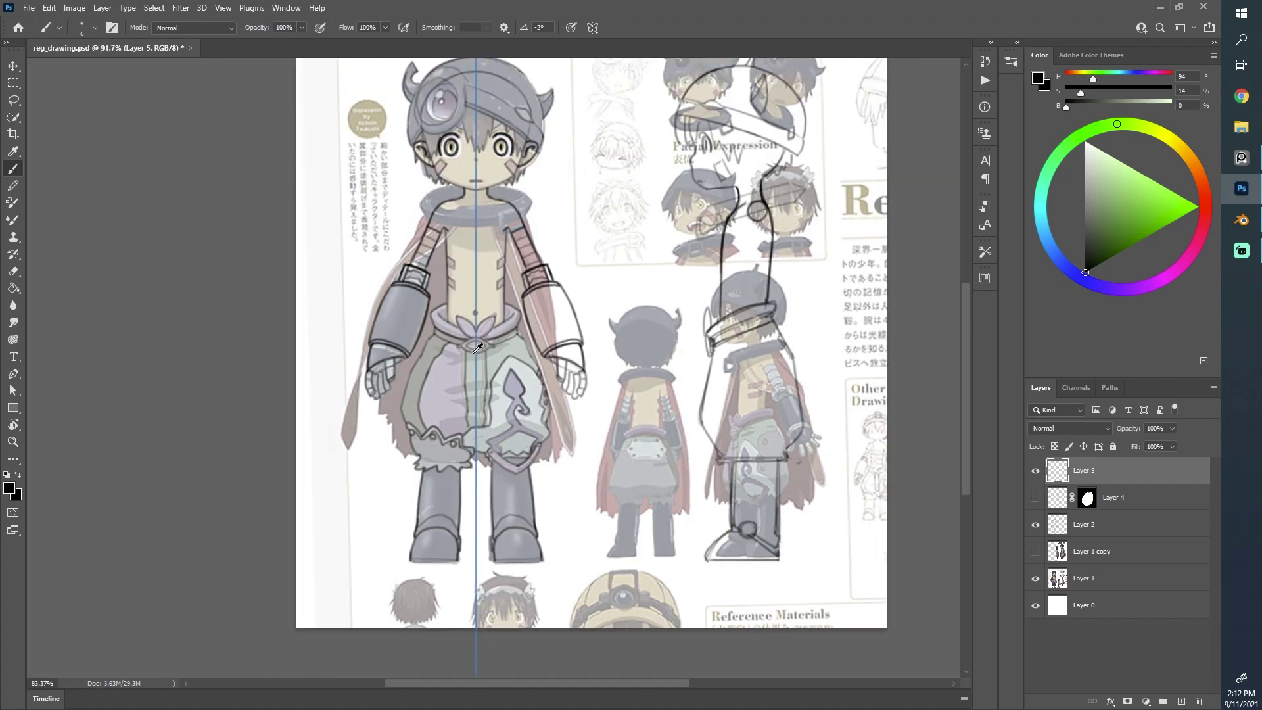
left_click(1035, 579)
scroll(380, 273, "down", 4, "alt")
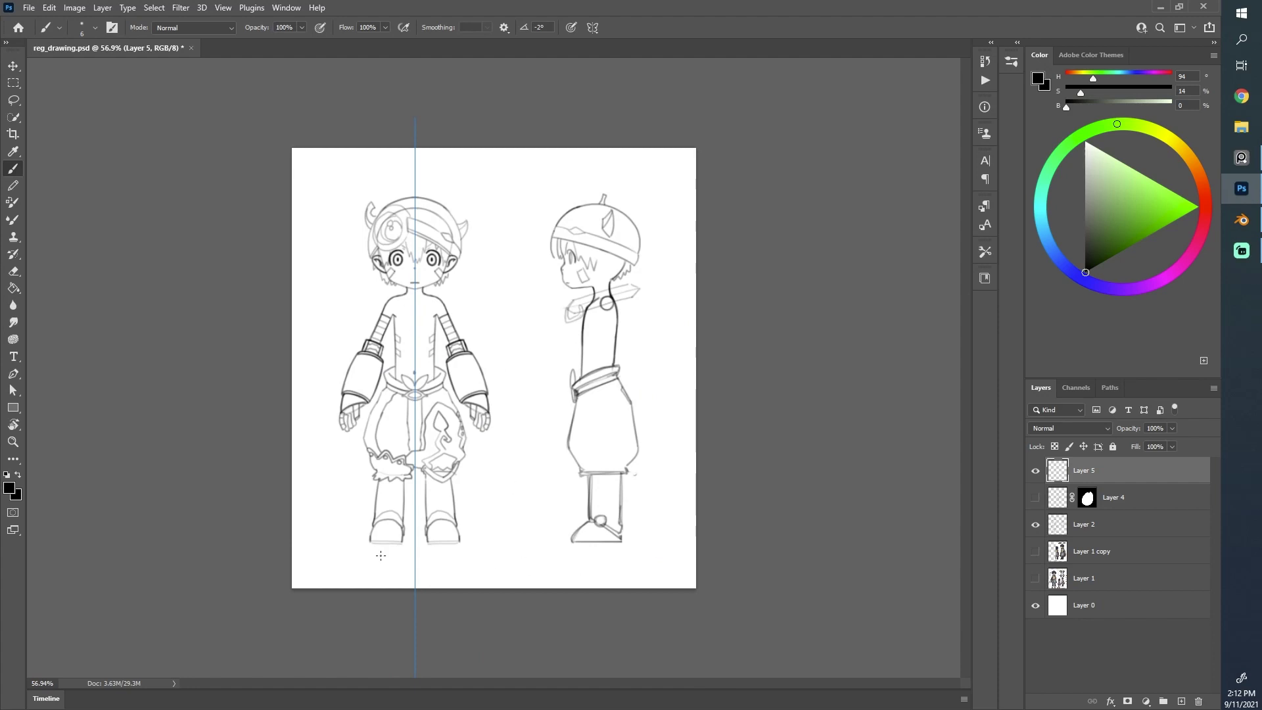
scroll(494, 368, "up", 3, "alt")
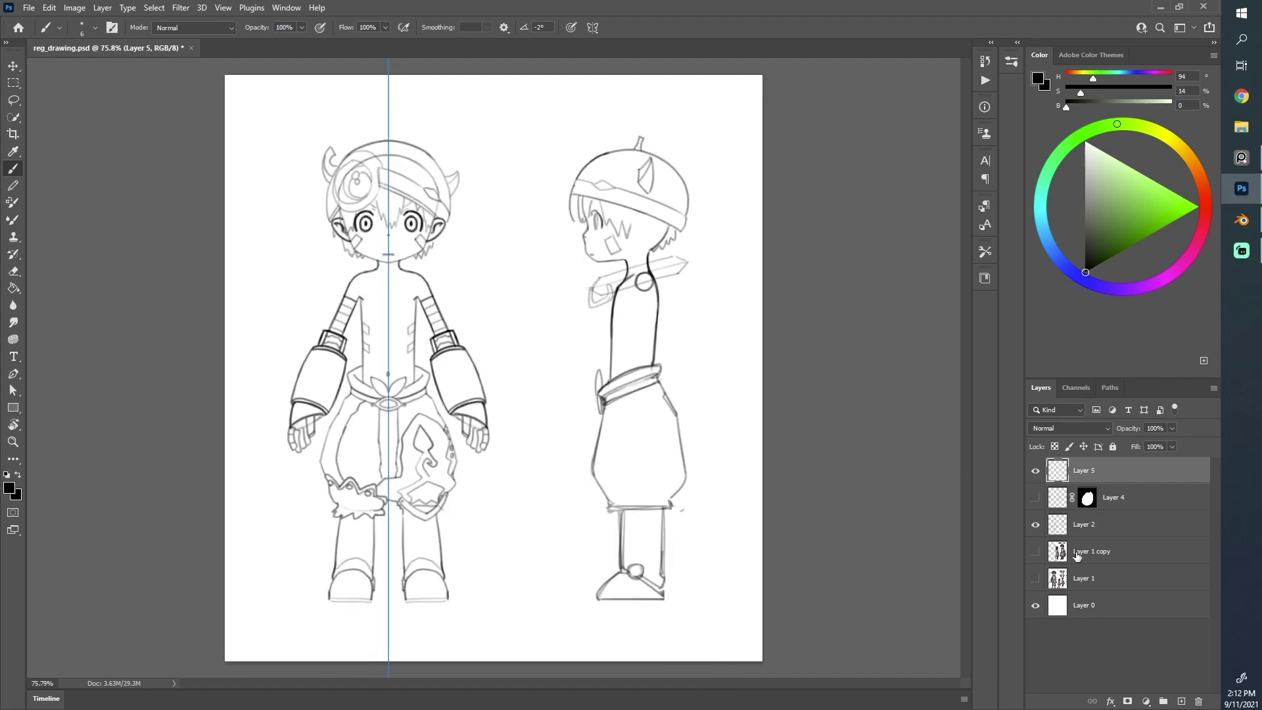
left_click(1035, 578)
left_click(1035, 552)
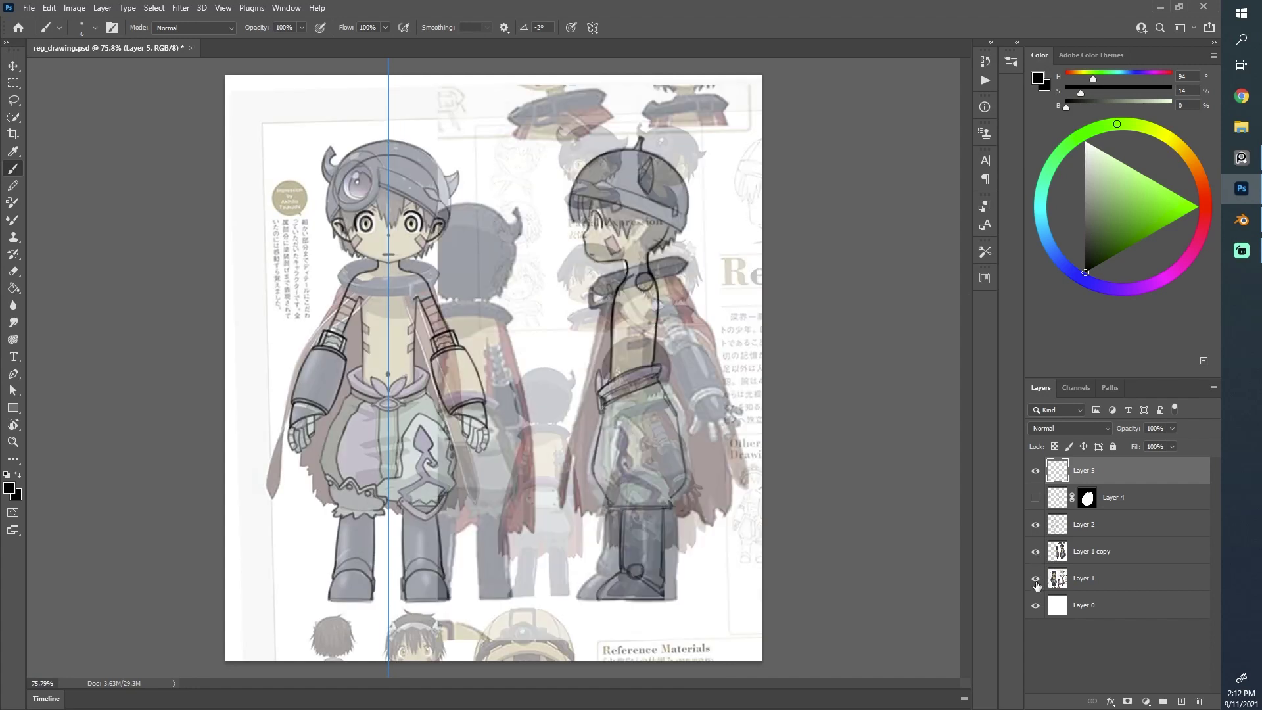
left_click(1035, 579)
scroll(688, 300, "down", 3, "alt")
scroll(690, 254, "up", 7, "alt")
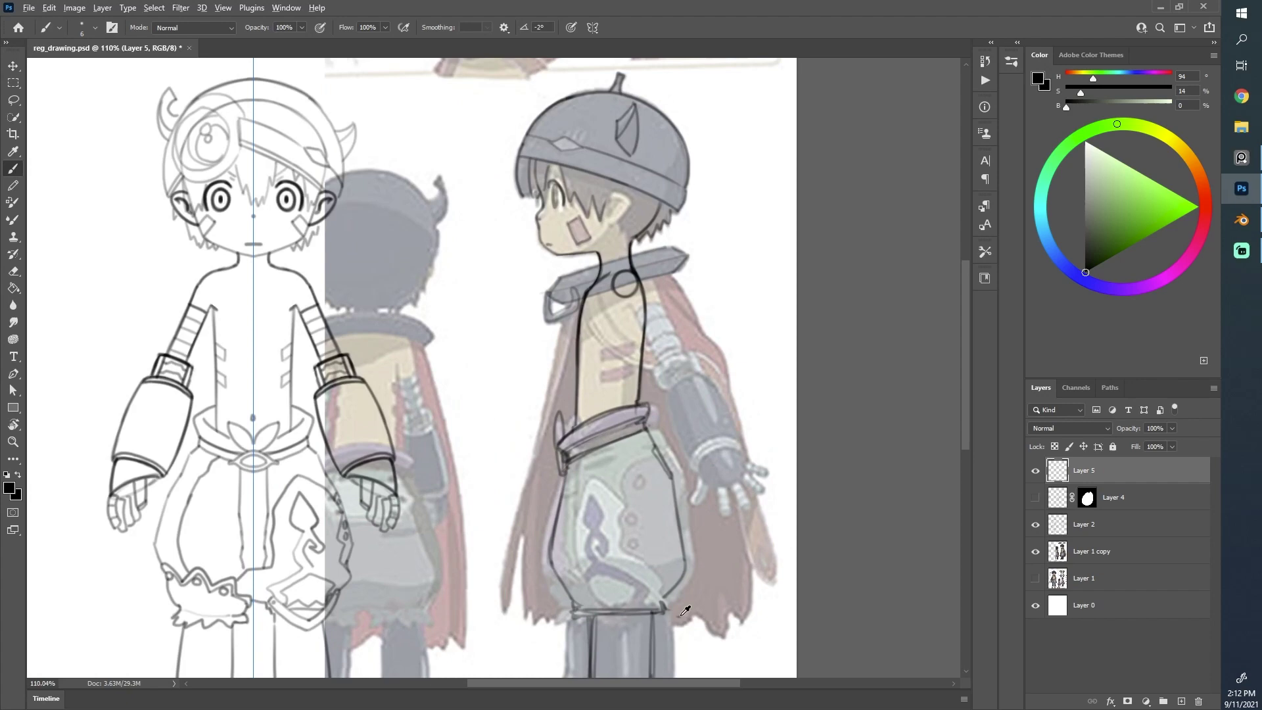
scroll(558, 427, "down", 3)
scroll(600, 521, "up", 1, "alt")
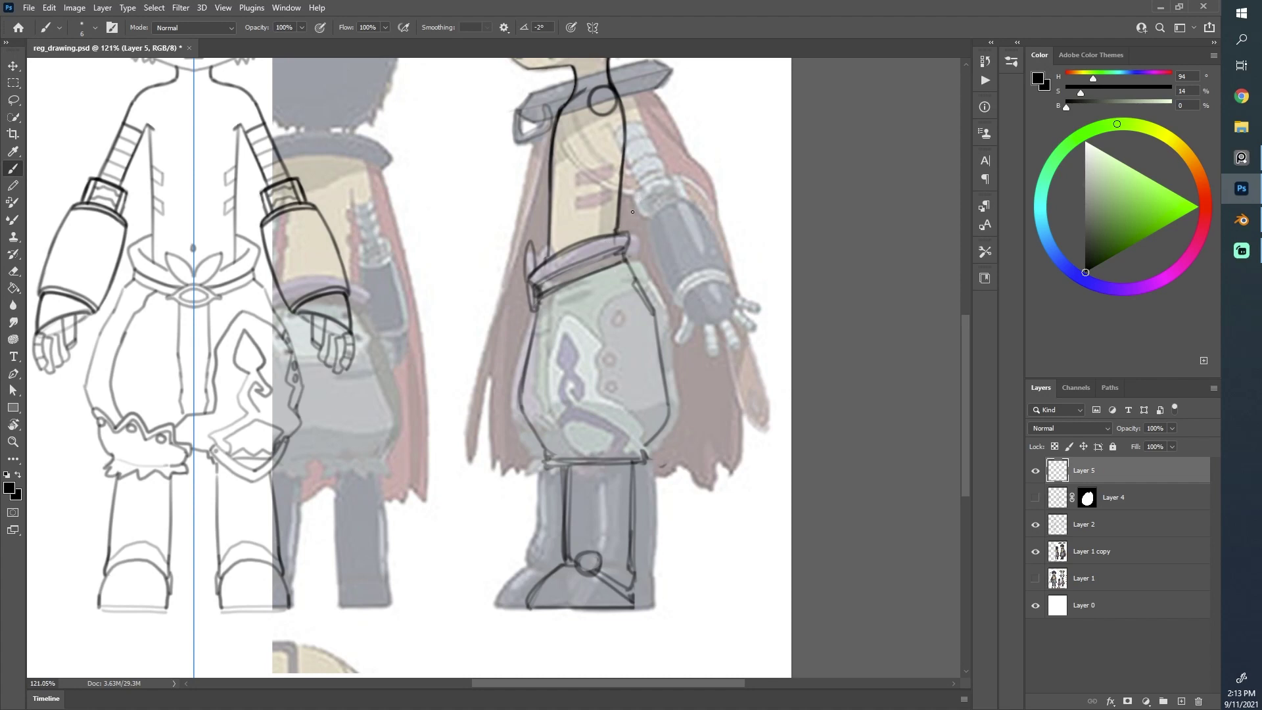
scroll(595, 368, "down", 3, "alt")
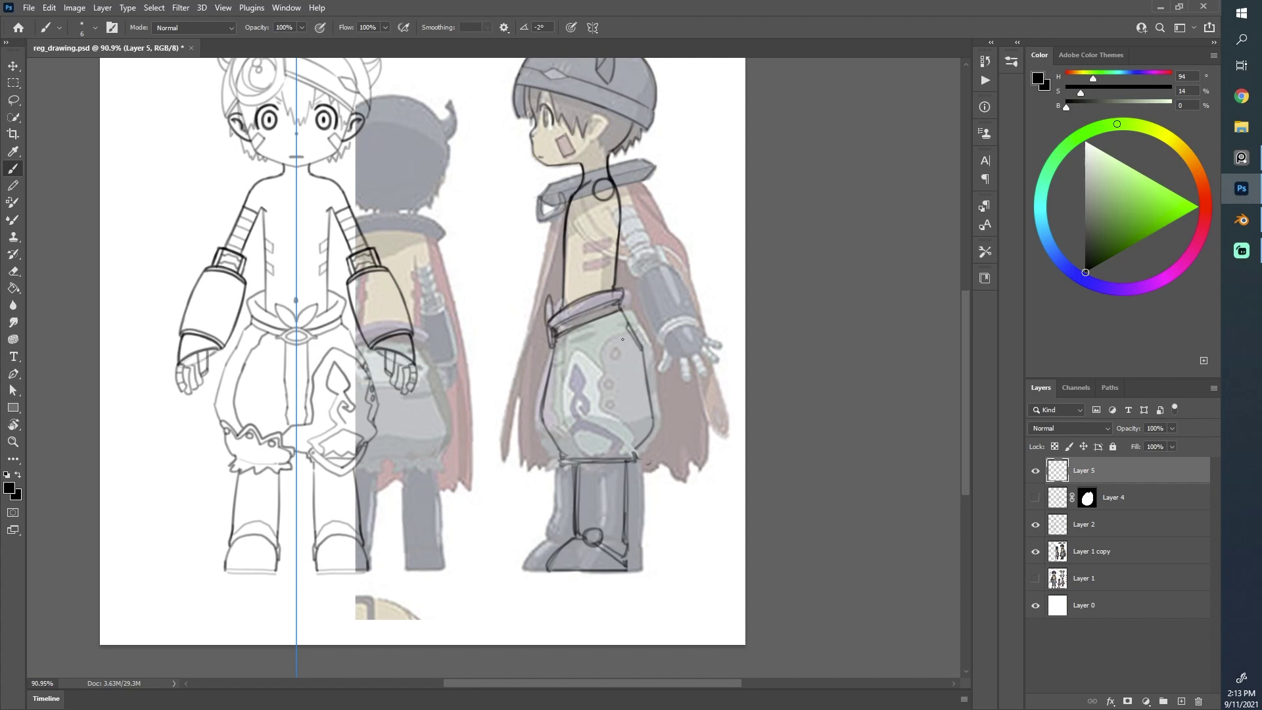
scroll(623, 318, "down", 2, "alt")
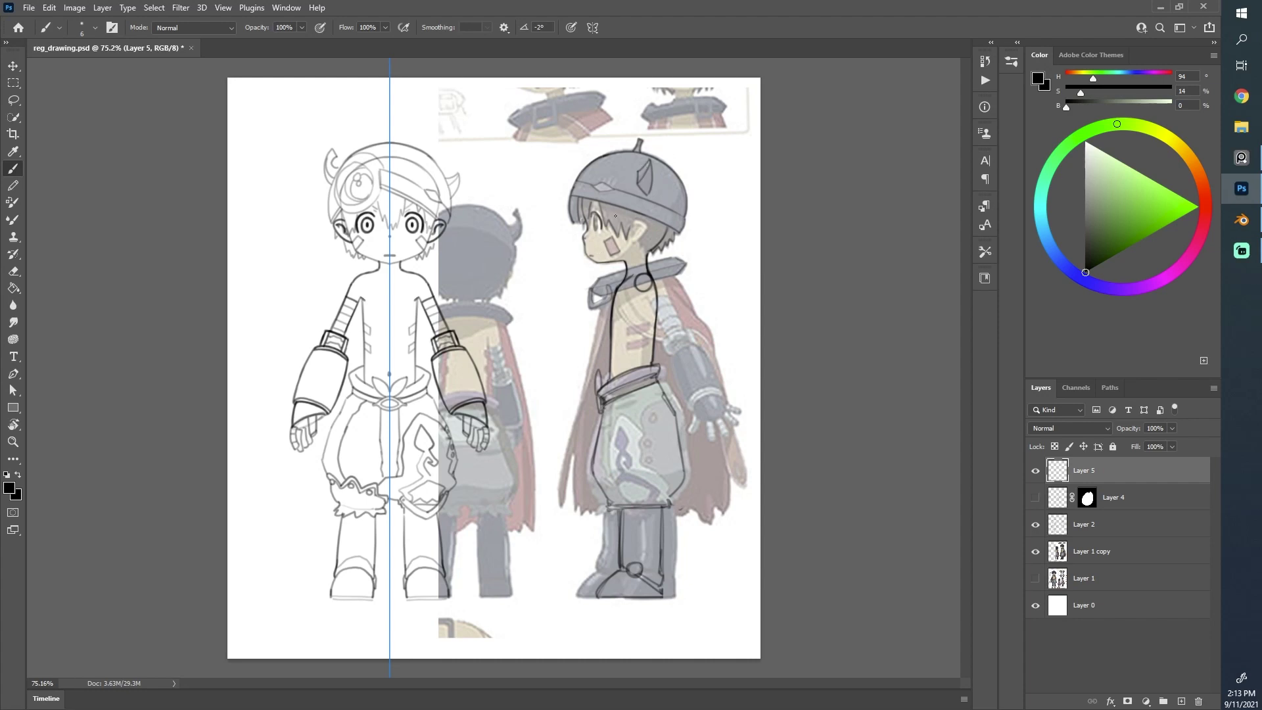
scroll(615, 216, "up", 2, "alt")
scroll(611, 178, "down", 3, "alt")
scroll(609, 169, "up", 1, "alt")
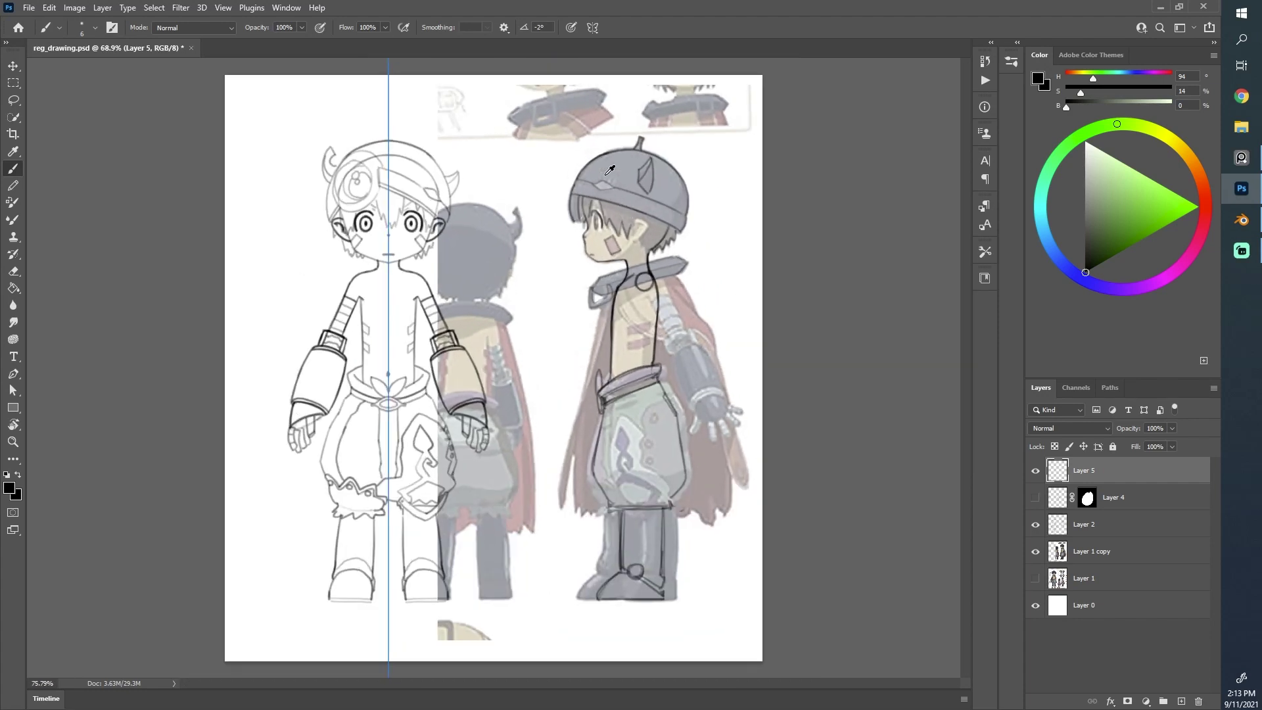
scroll(610, 168, "up", 2, "alt")
scroll(613, 160, "up", 1, "alt")
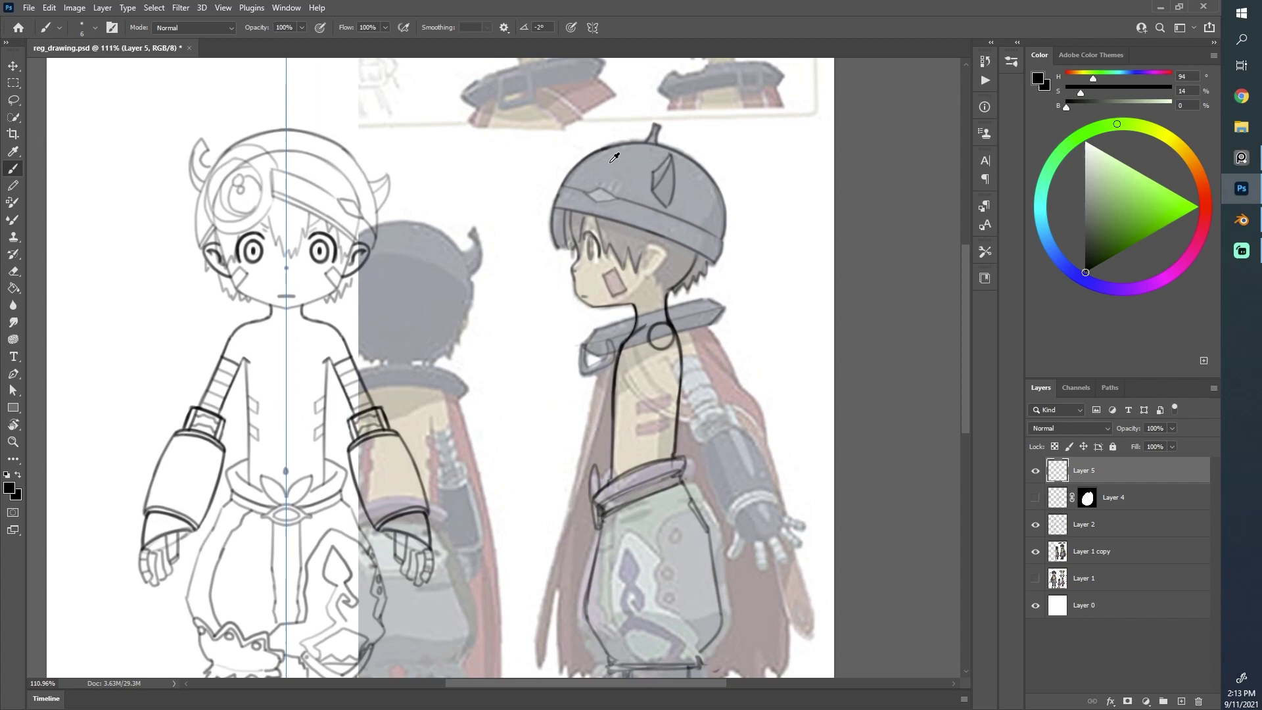
scroll(615, 158, "down", 1, "alt")
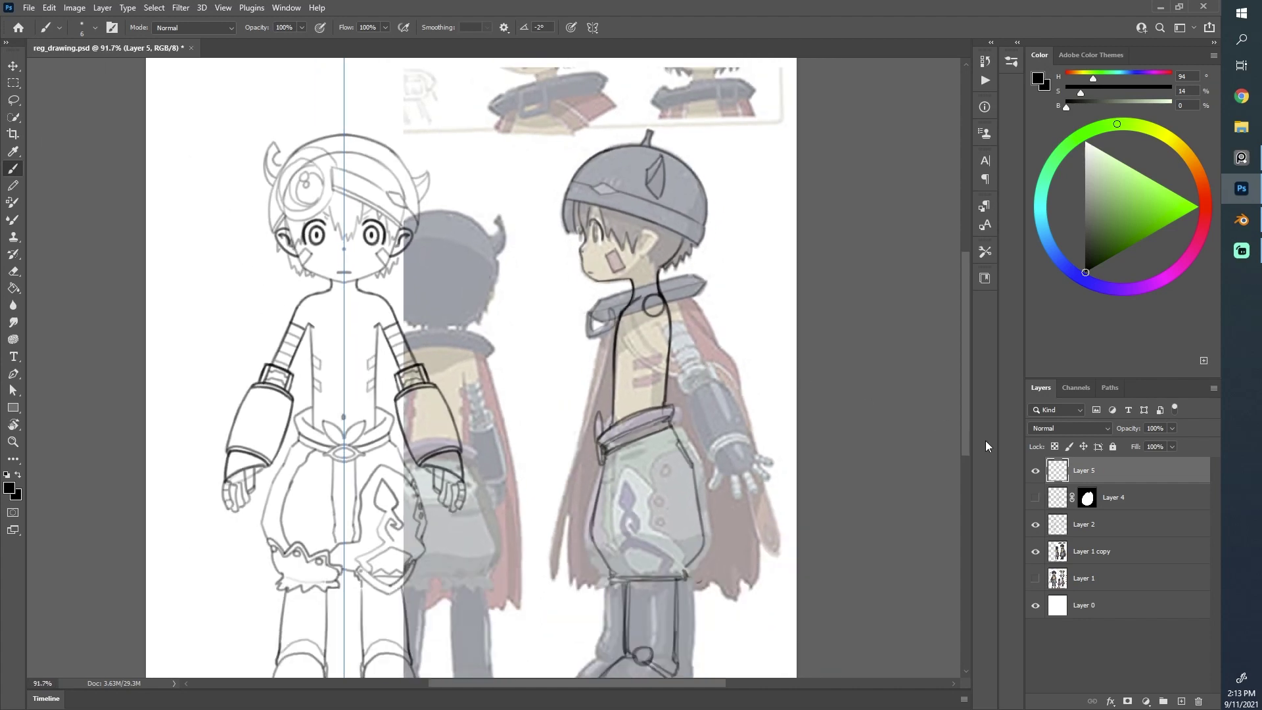
- Hide the coloured side-view reference, check the drawing, and switch to Blender
left_click(1035, 552)
scroll(783, 320, "down", 2, "alt")
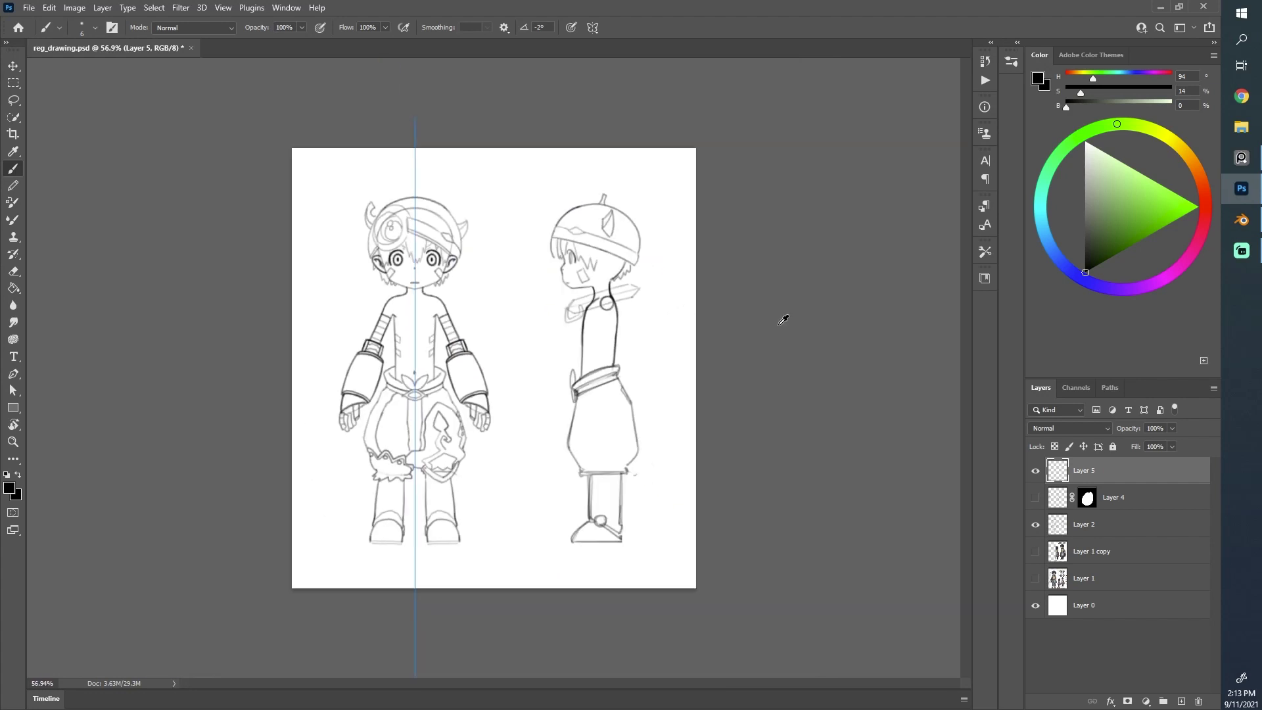
scroll(659, 287, "up", 2, "alt")
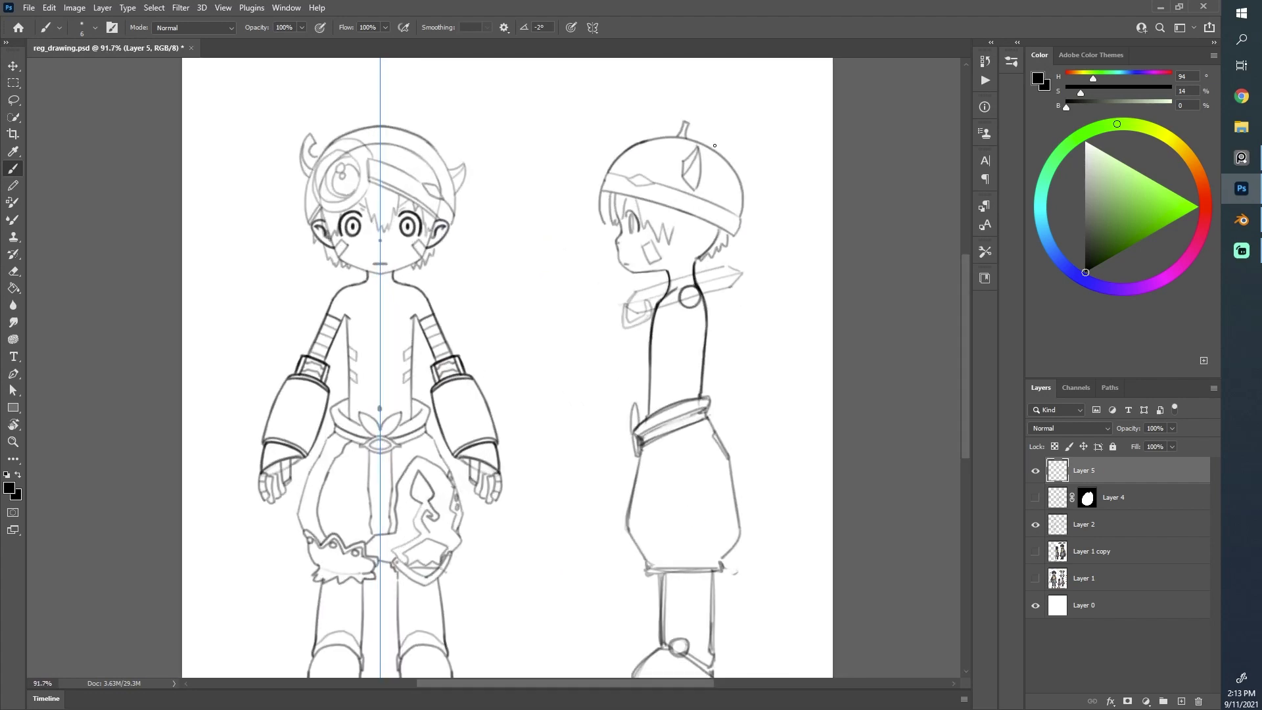
scroll(489, 276, "down", 1, "alt")
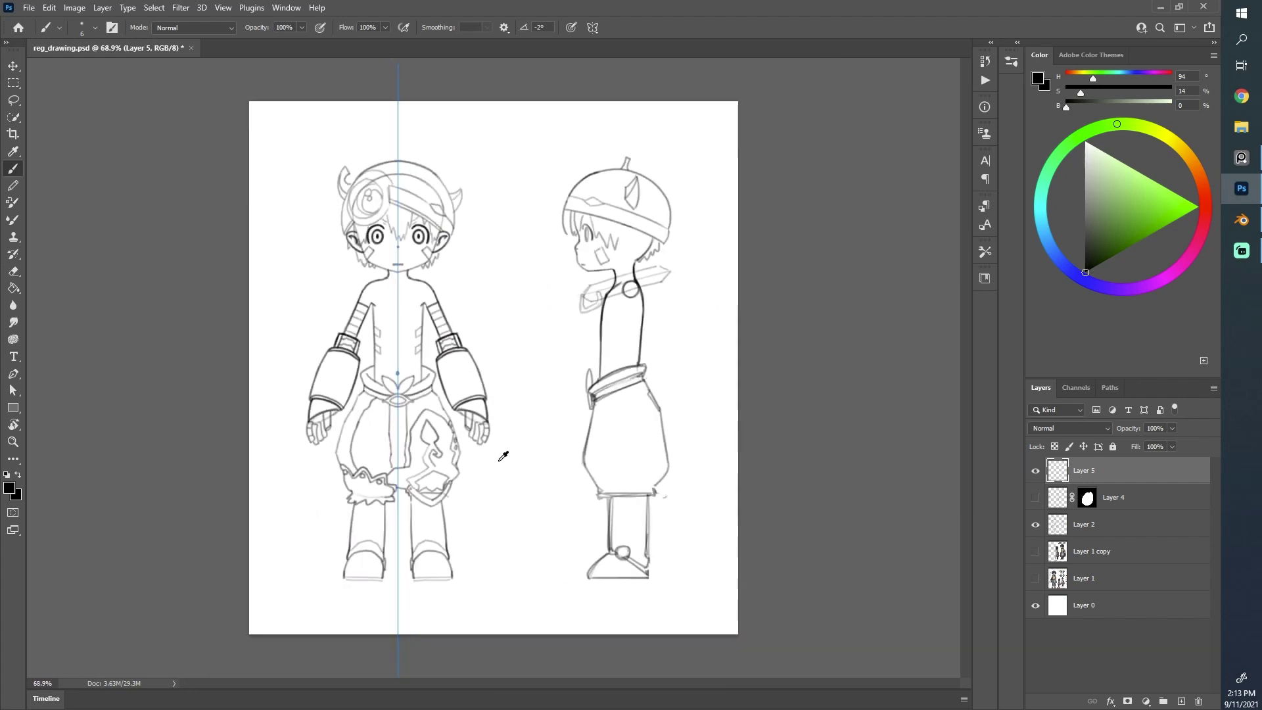
scroll(498, 466, "up", 2, "alt")
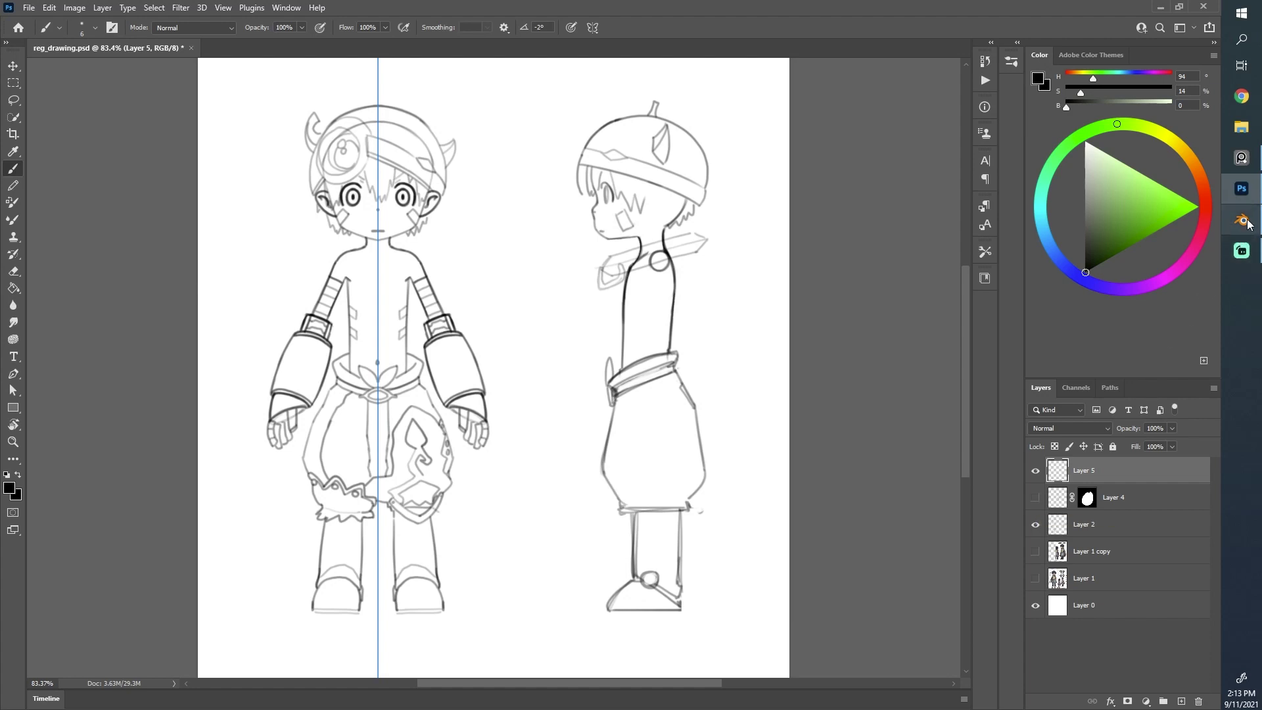
mouse_move(1247, 223)
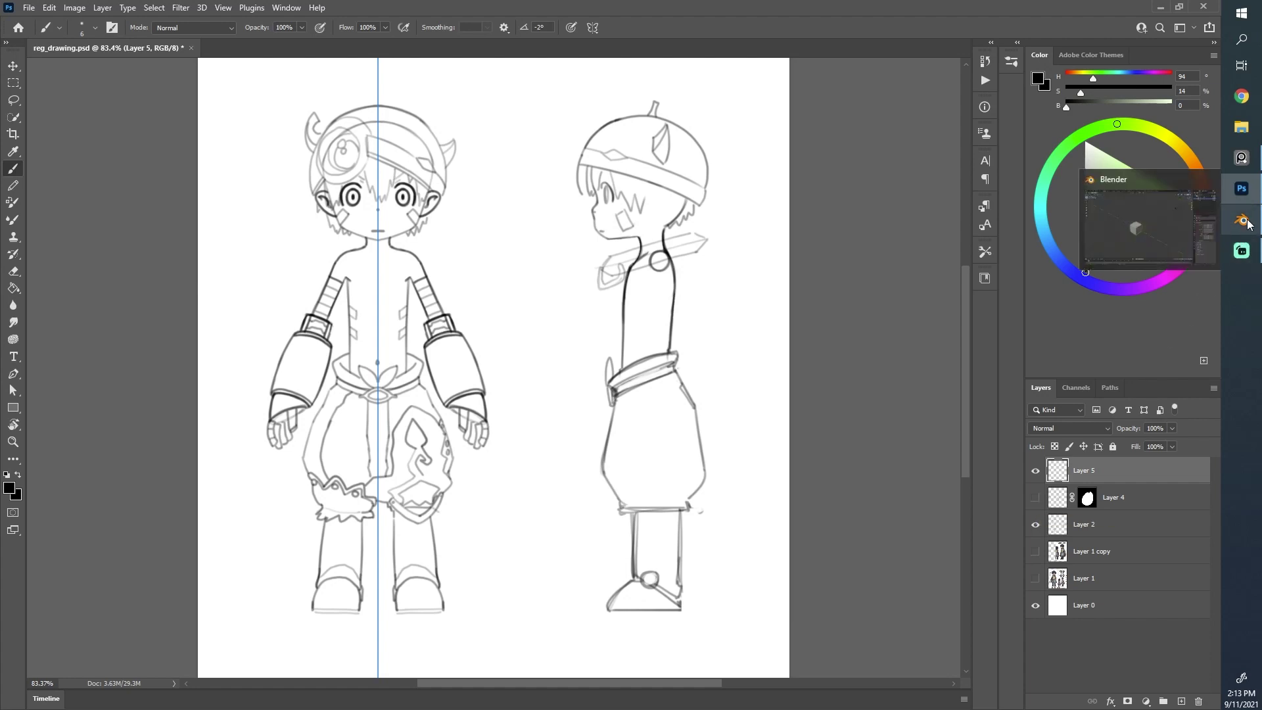
left_click(1247, 224)
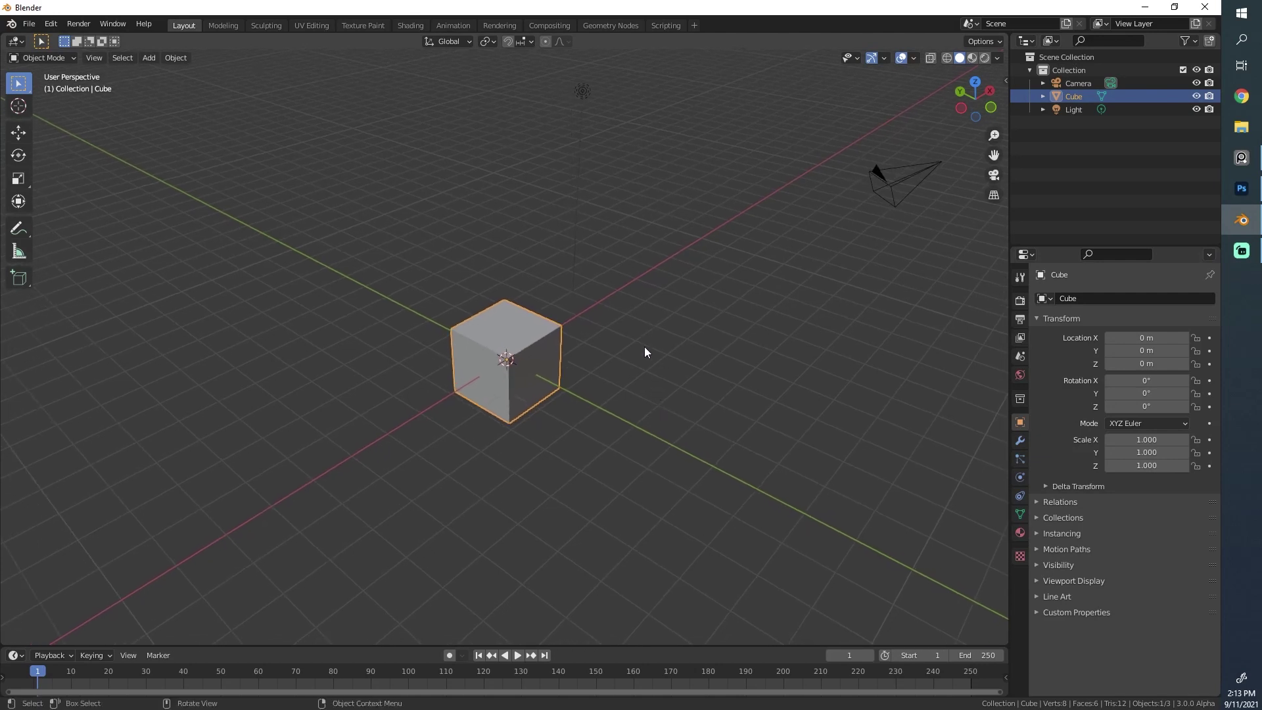
- Select and delete the default cube, camera and light
middle_click_drag(644, 347, 562, 413, "shift")
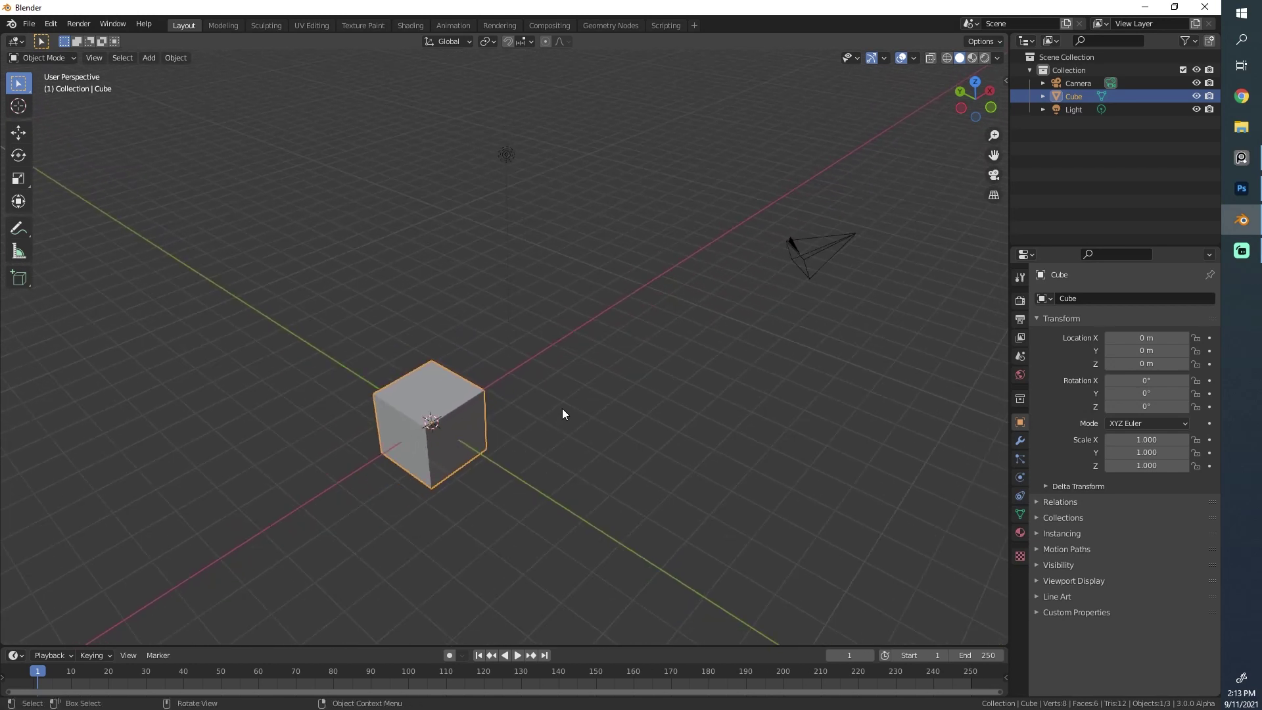
key("a")
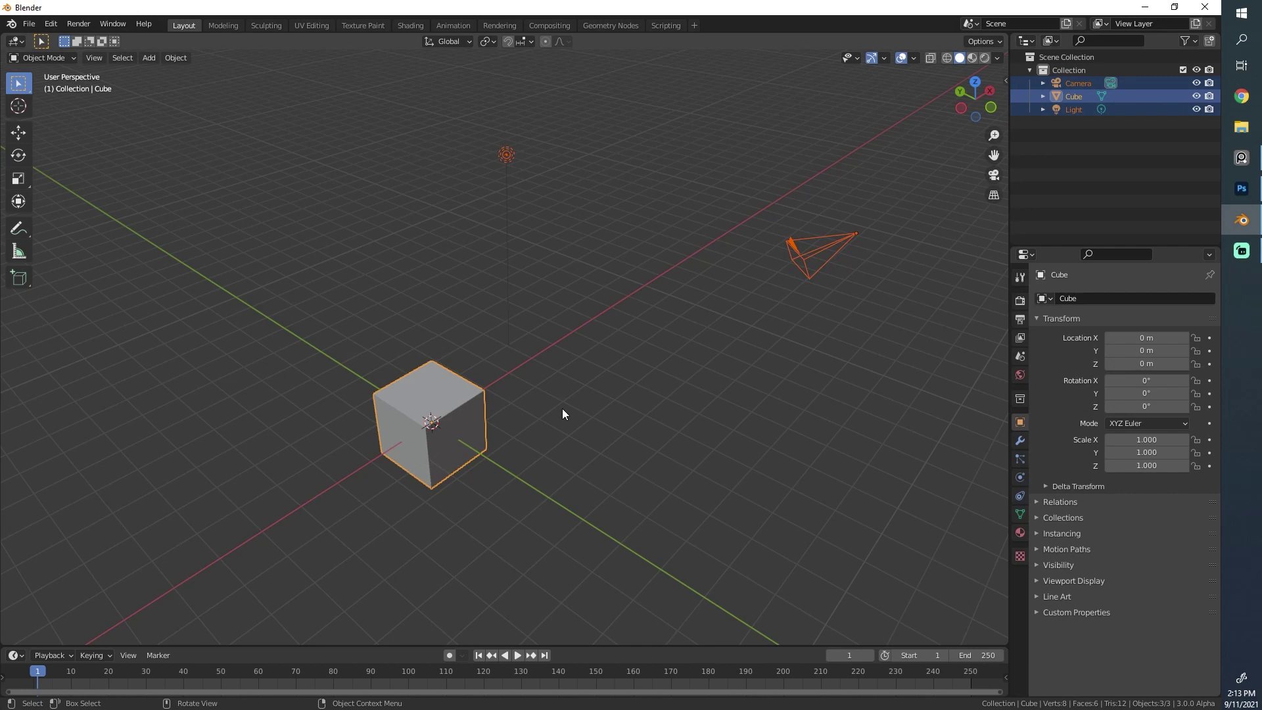
key("x")
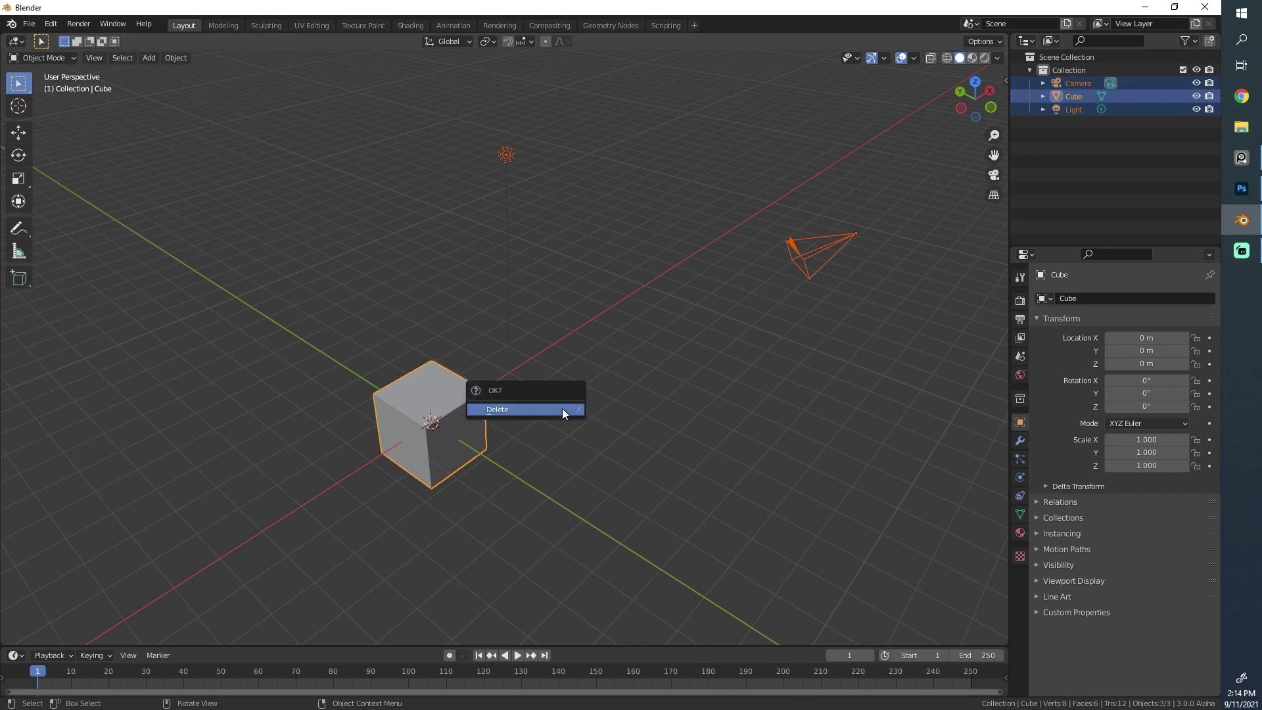
left_click(562, 408)
- Orbit the empty scene, then undo the deletion to restore cube, camera and light
middle_click_drag(441, 435, 695, 374)
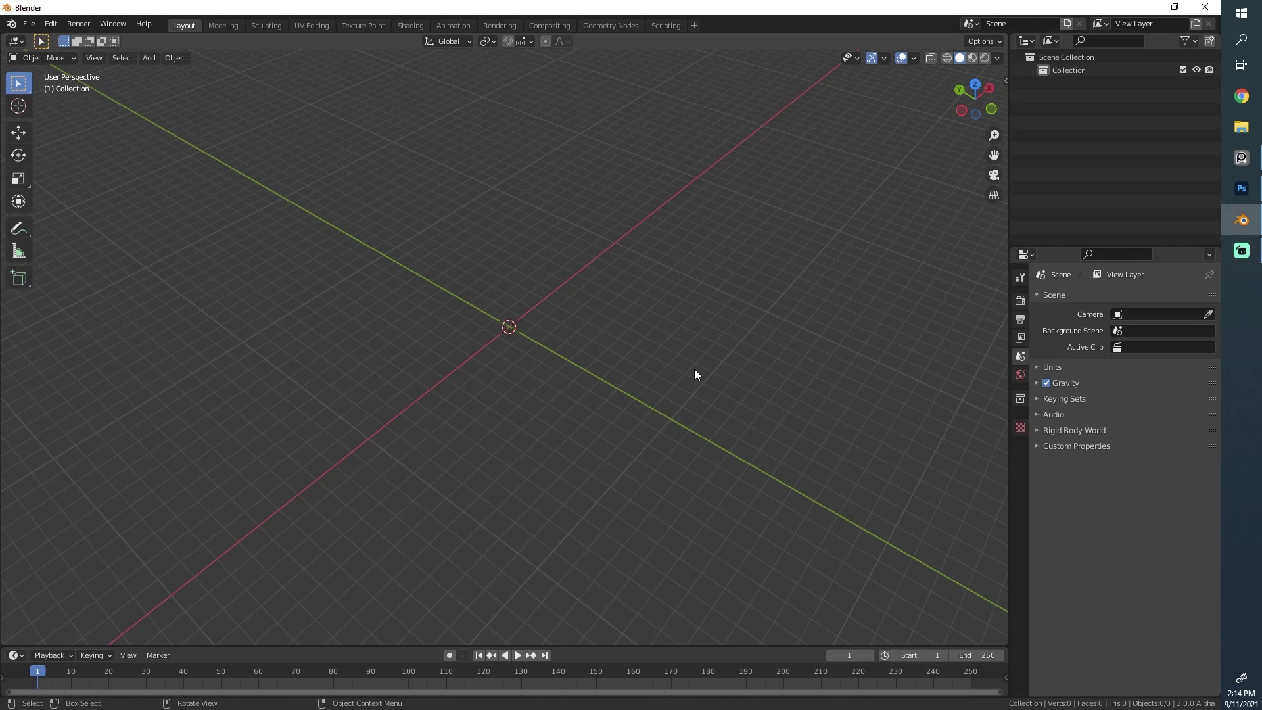
middle_click_drag(695, 375, 659, 386)
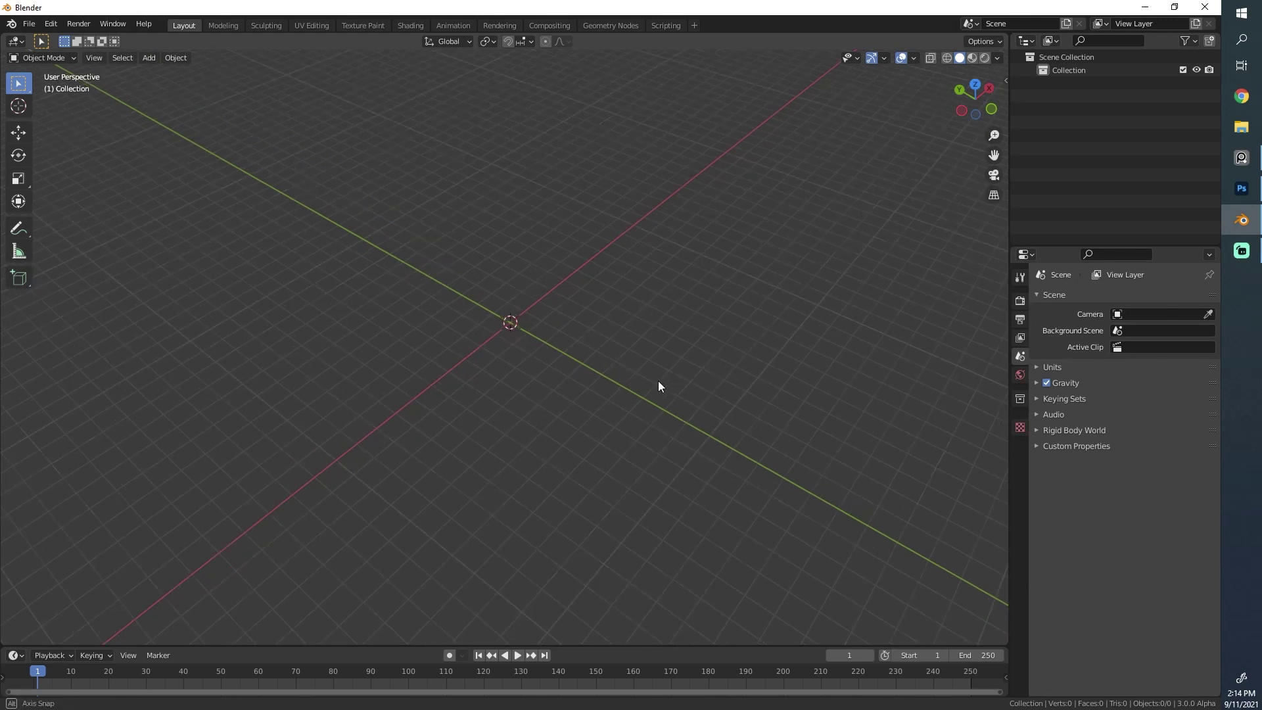
mouse_move(659, 386)
middle_mouse_down()
mouse_move(673, 366)
mouse_move(665, 386)
middle_mouse_up()
scroll(675, 387, "down", 3)
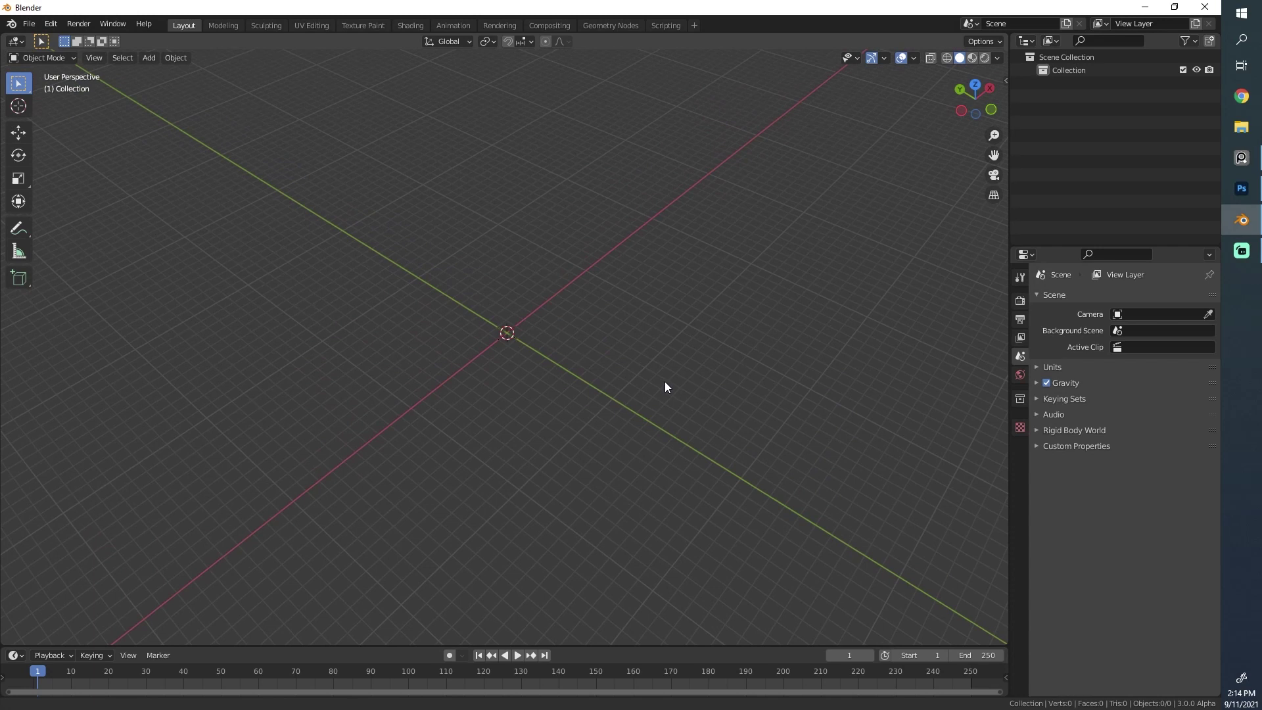
mouse_move(664, 381)
middle_mouse_down()
mouse_move(653, 387)
mouse_move(664, 364)
middle_mouse_up()
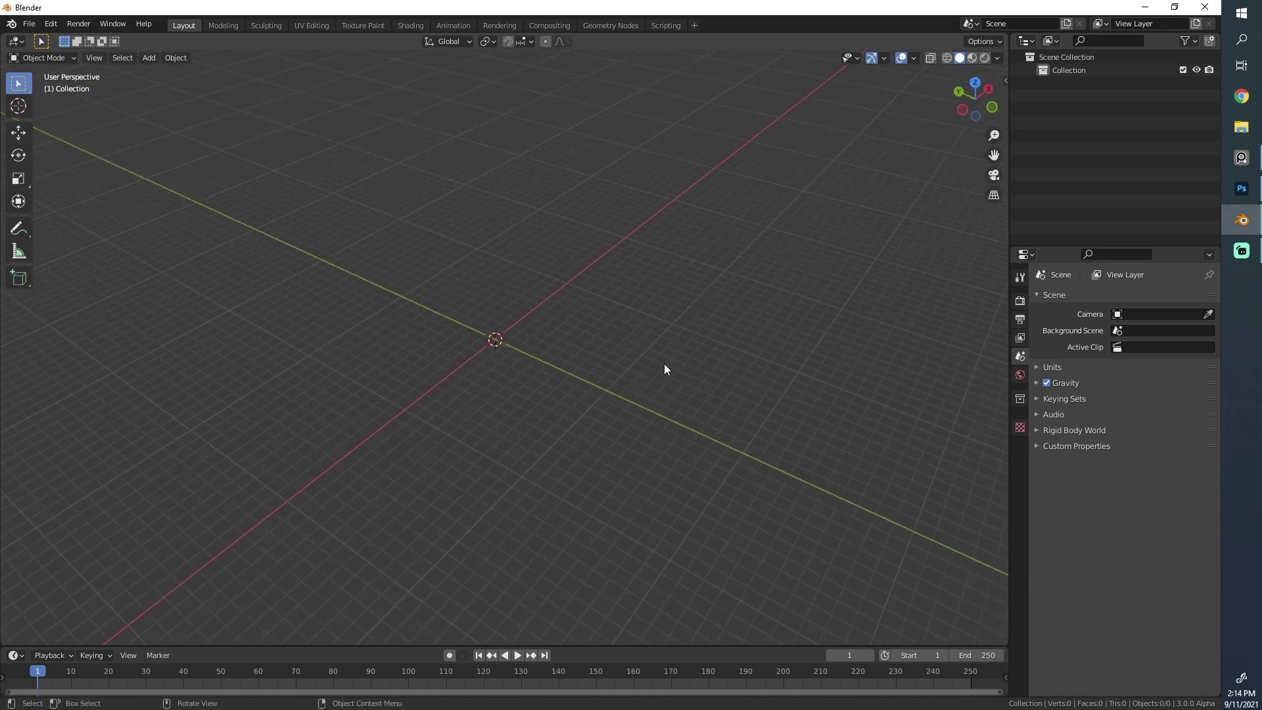
scroll(663, 361, "up", 2)
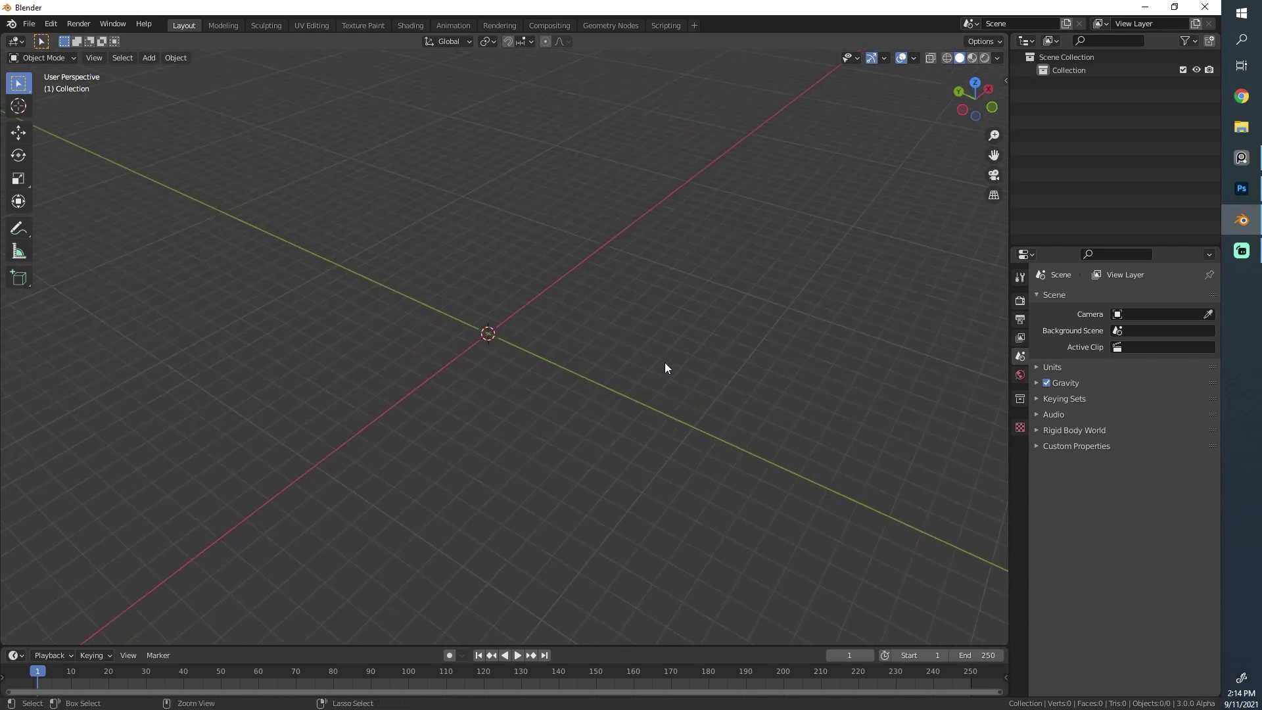
key("ctrl+z")
left_click(29, 23)
- Start a new General file, discarding changes to untitled.blend
mouse_move(57, 39)
left_click(188, 38)
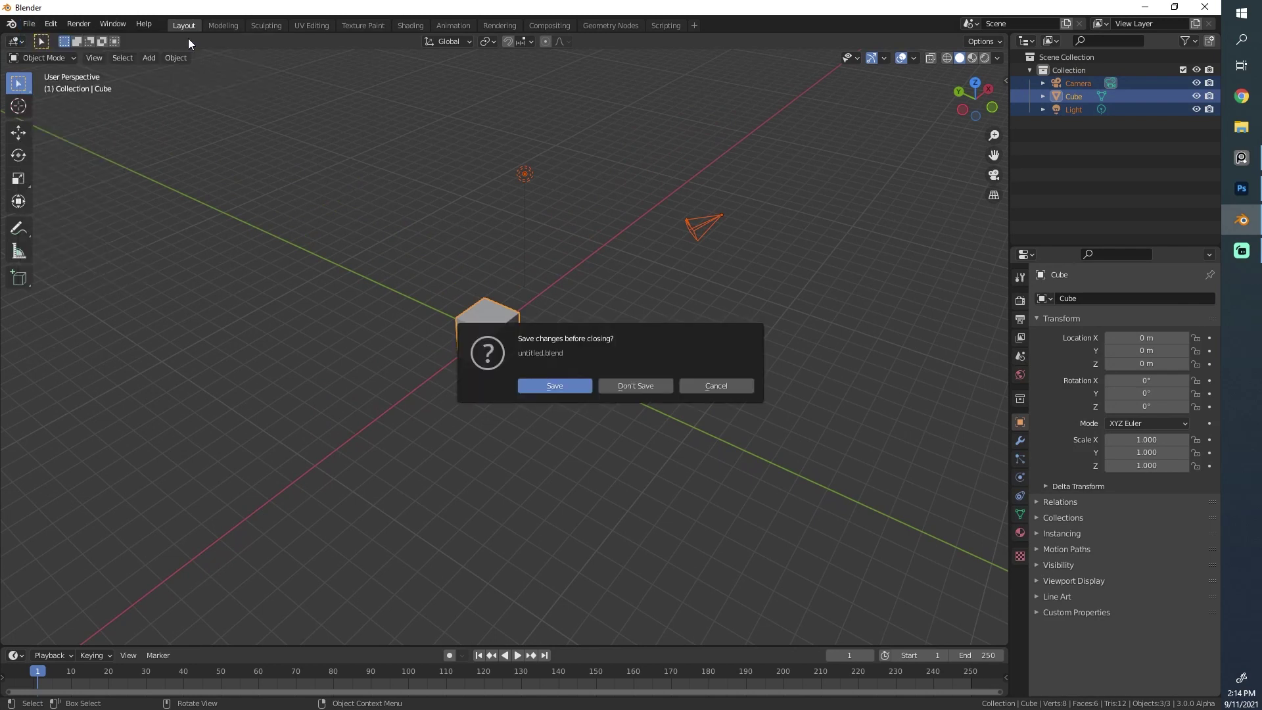
left_click(621, 379)
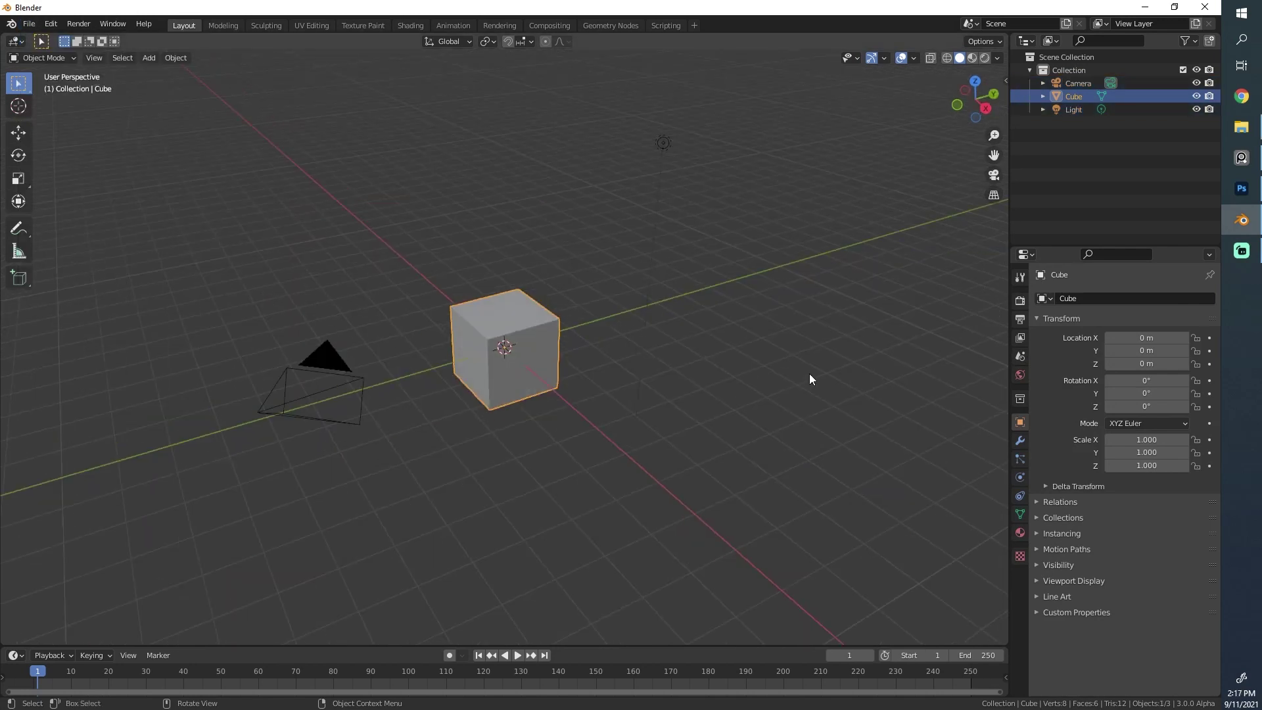
- Turn on Screencast Keys in the sidebar and test it by deselecting and reselecting the cube
key("n")
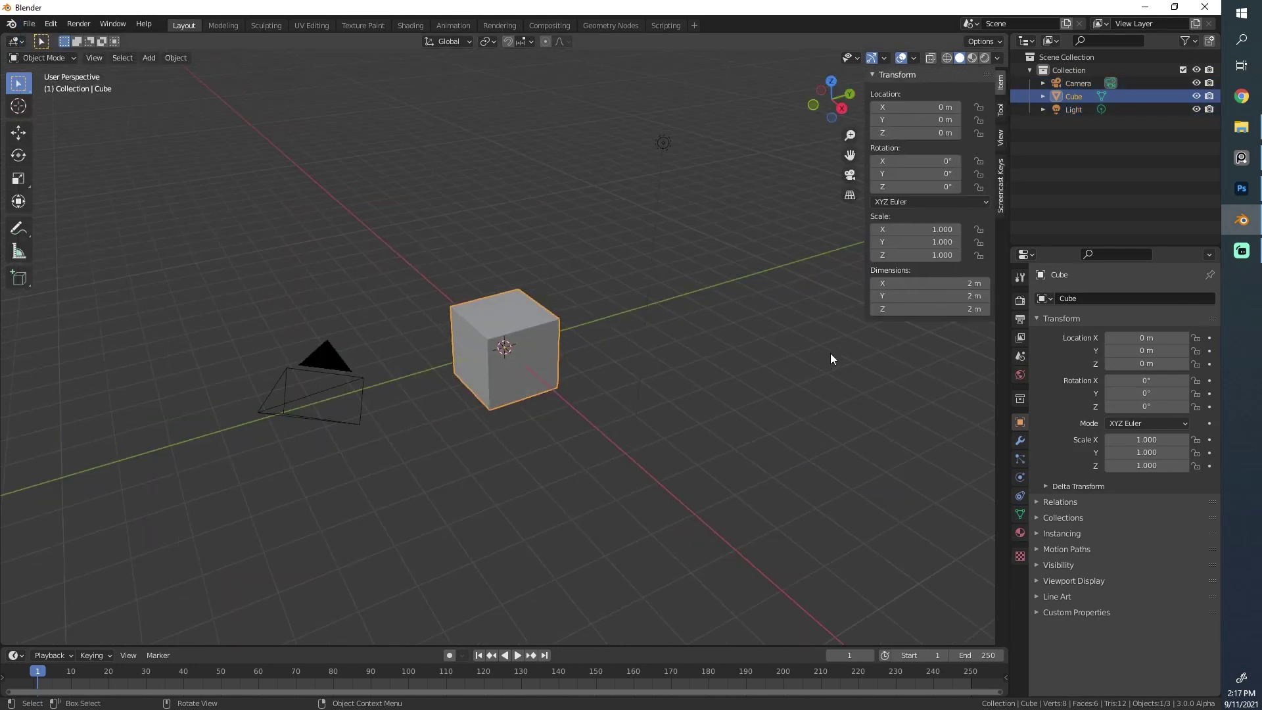
left_click(1001, 200)
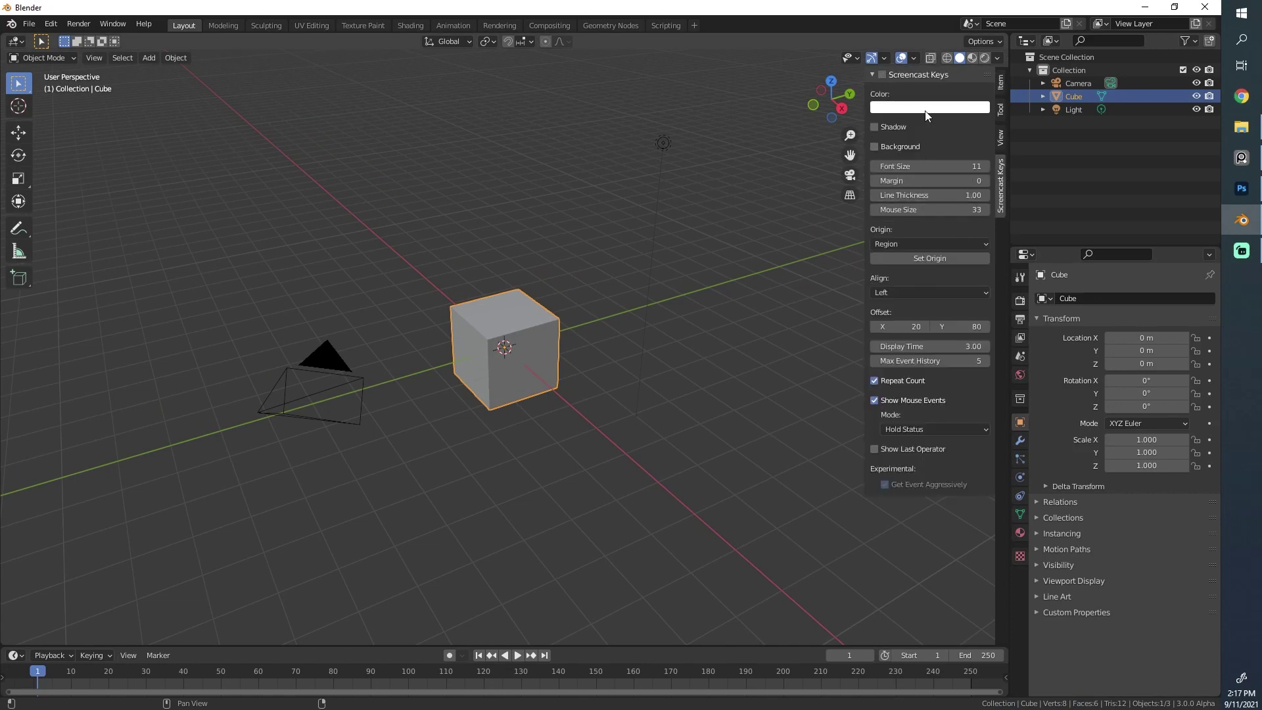
left_click(881, 74)
scroll(610, 397, "down", 3)
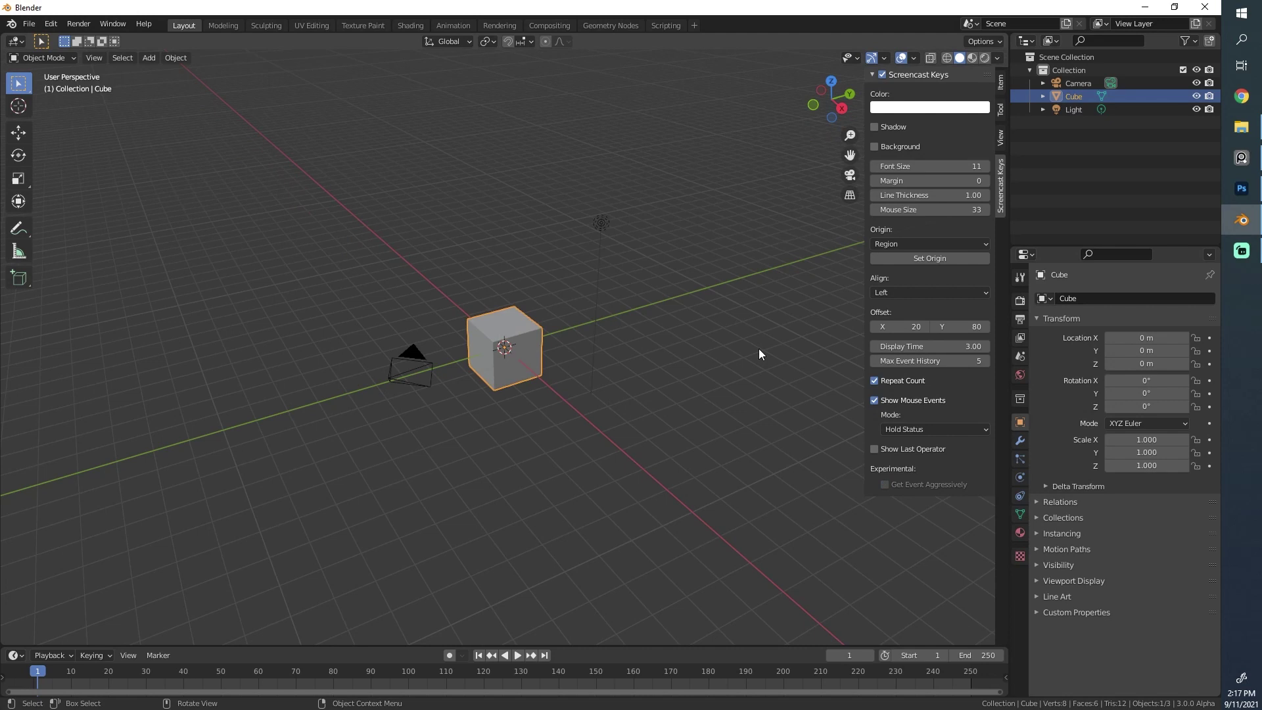
middle_click_drag(758, 350, 697, 375)
left_click(608, 389)
left_click(500, 389)
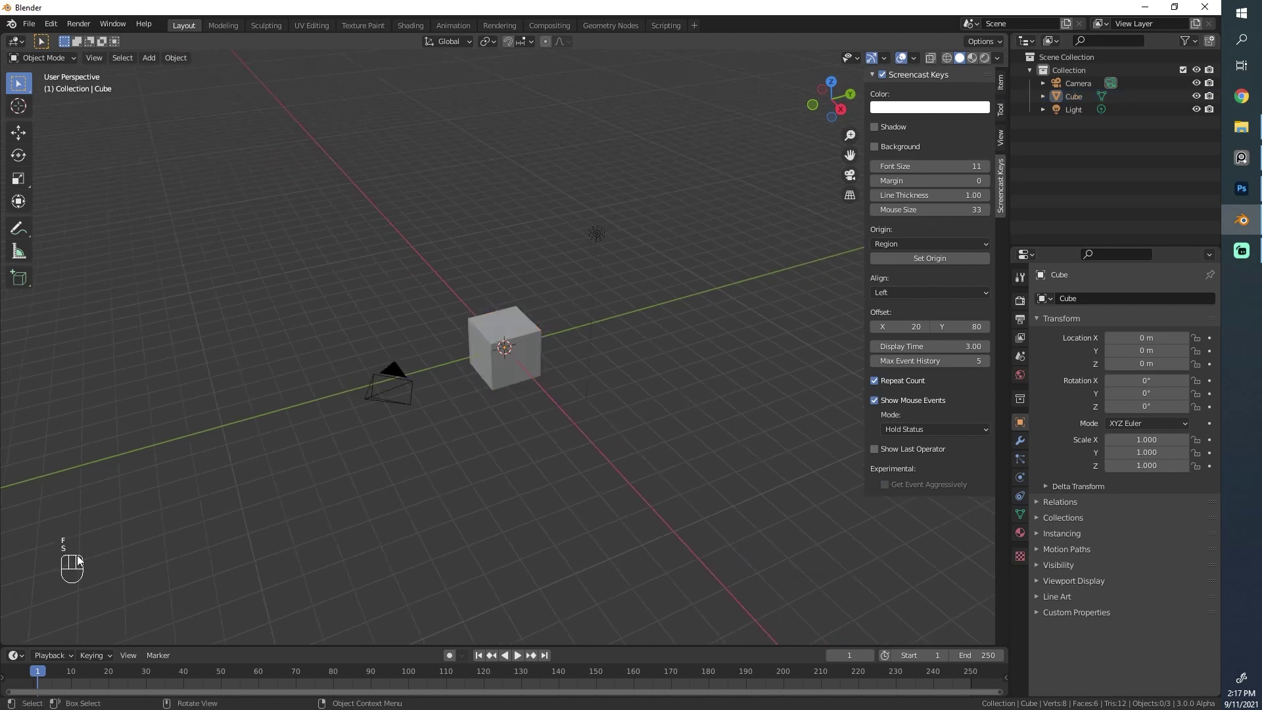
middle_click_drag(78, 557, 476, 379)
left_click(477, 377)
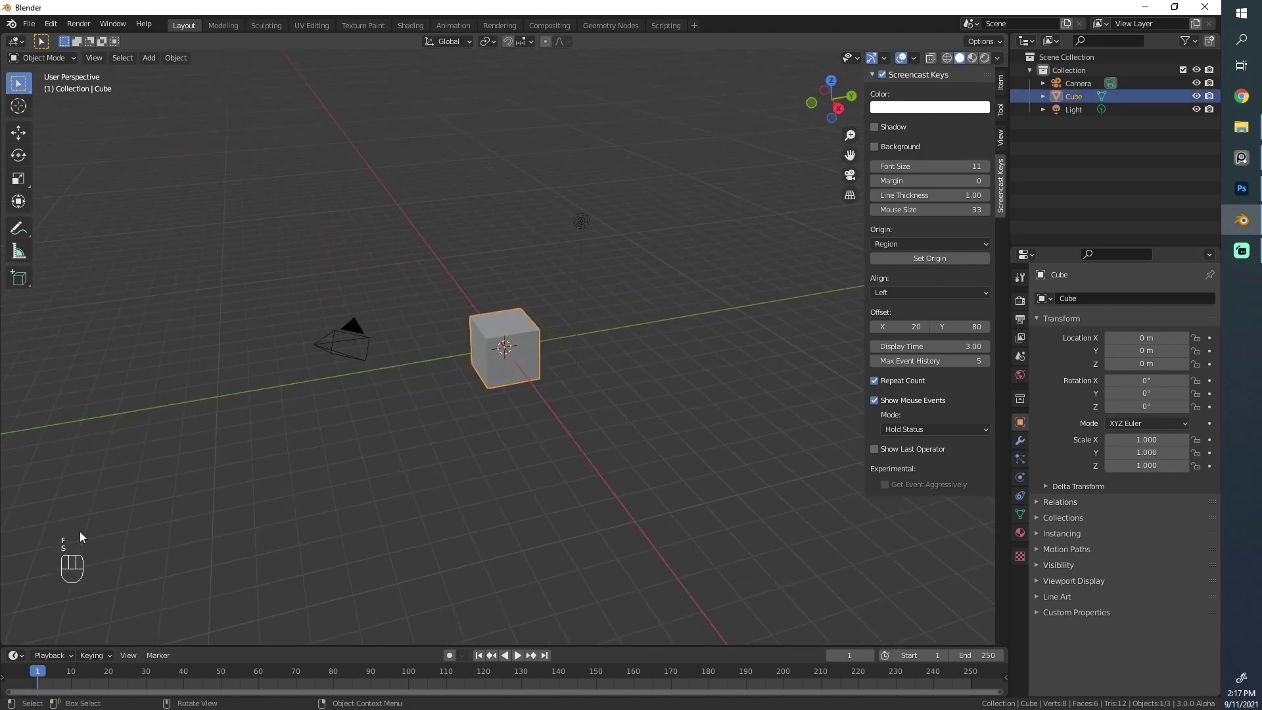
- Collapse the Screencast Keys settings, view the cube's transform values, and close the sidebar
left_click(873, 74)
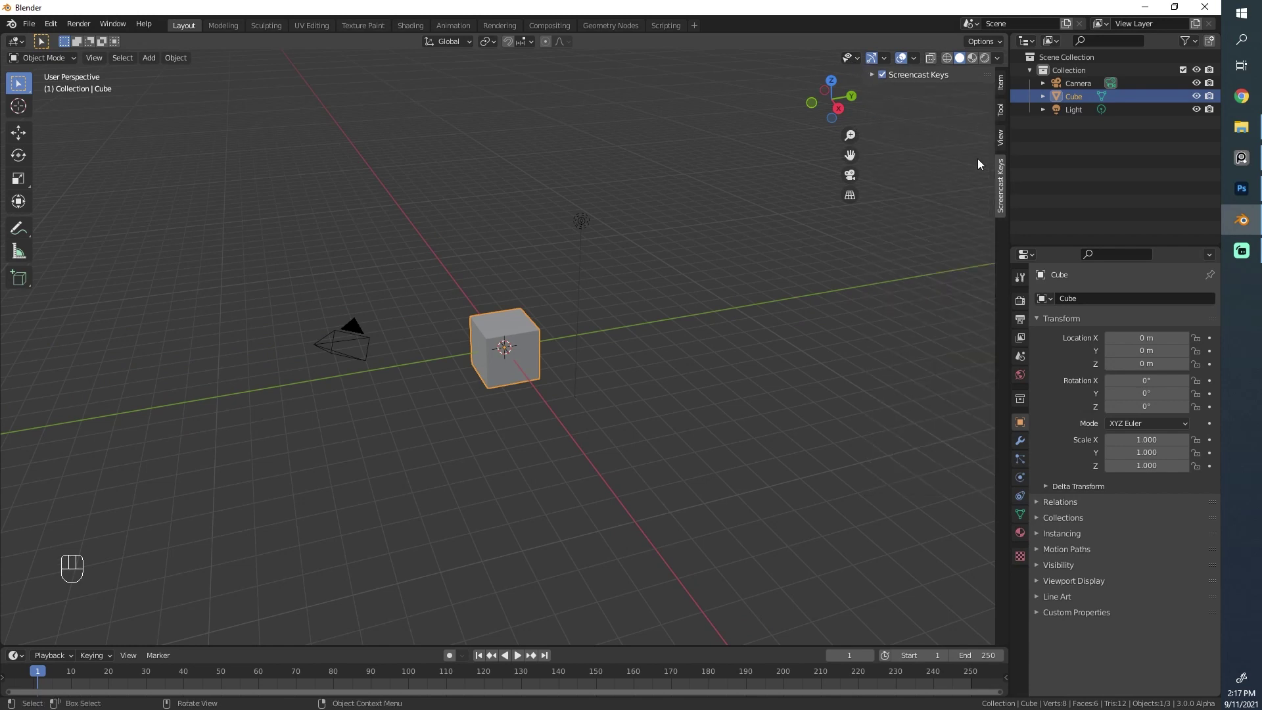
left_click(999, 84)
middle_click_drag(64, 574, 97, 559)
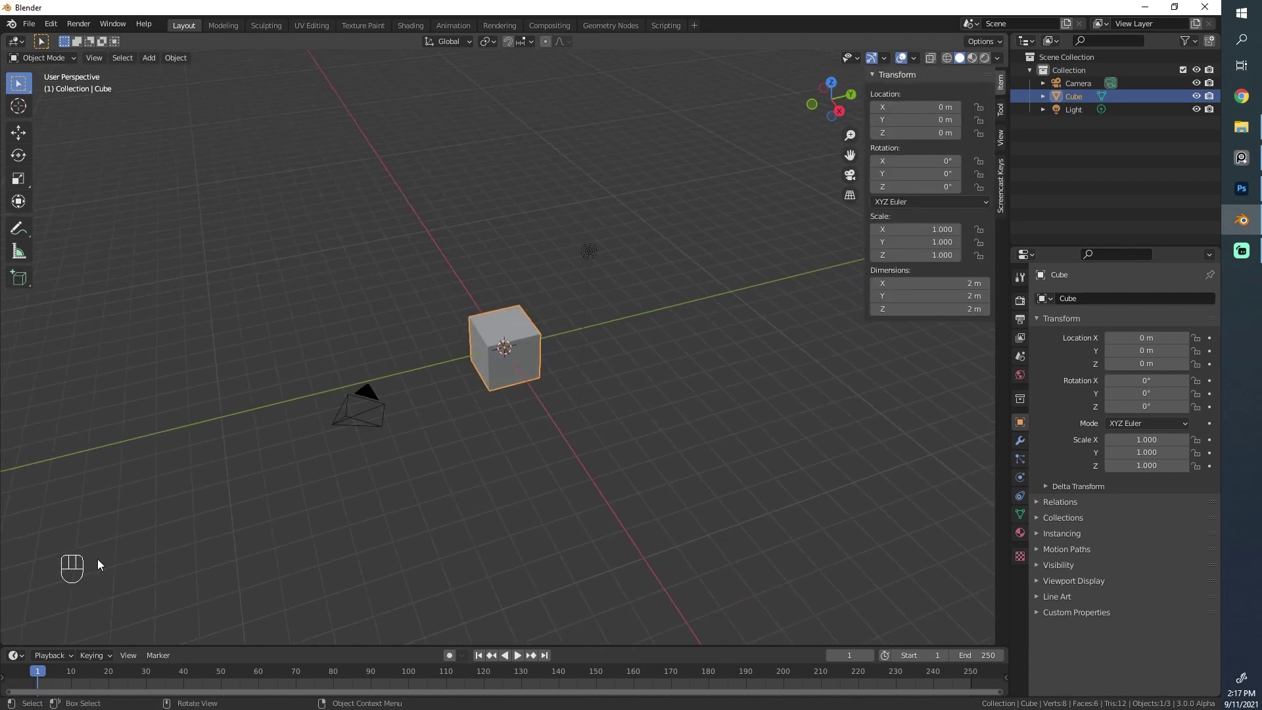
key("n")
middle_click_drag(668, 388, 755, 334)
- Delete all three default objects and set a front orthographic view
key("a")
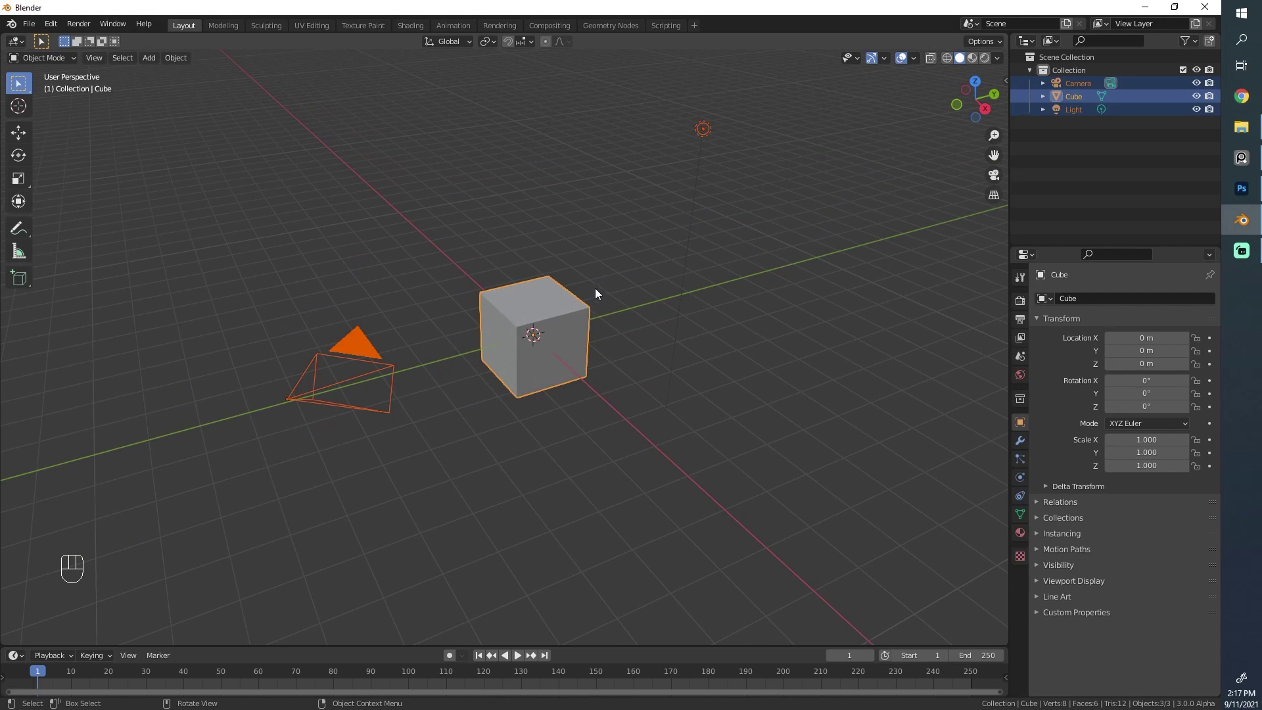
key("x")
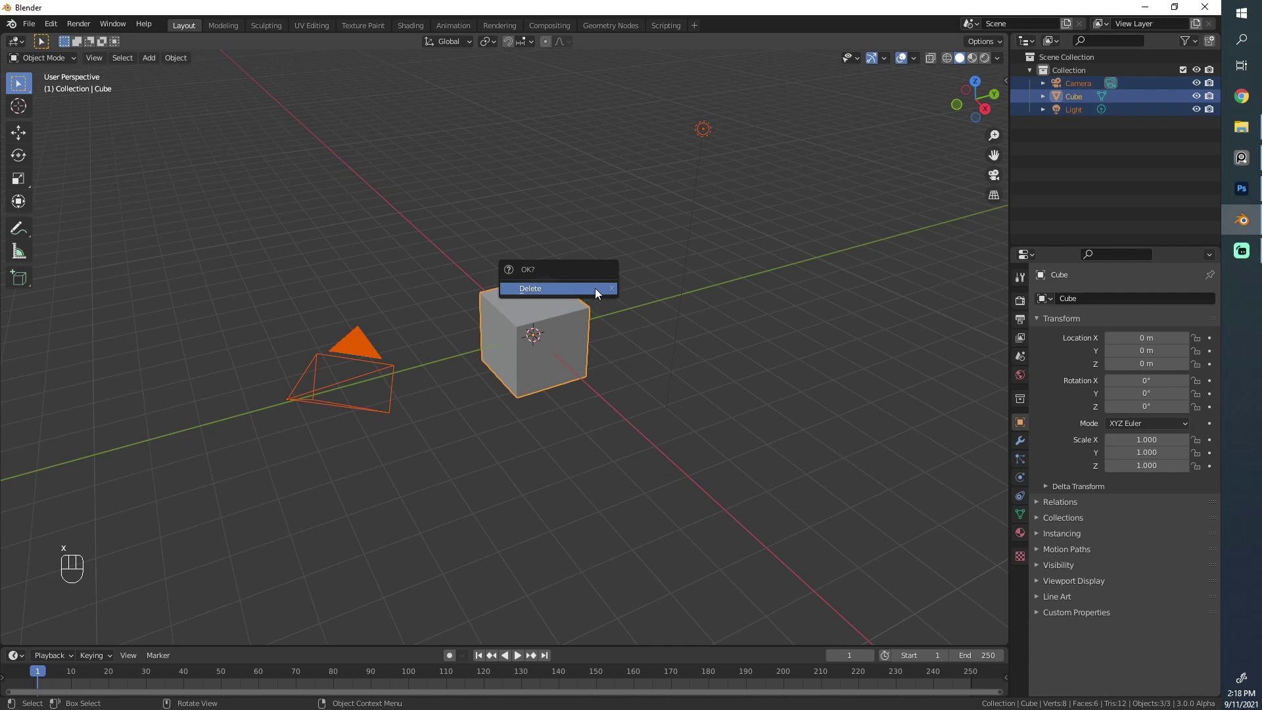
left_click(595, 288)
middle_click_drag(323, 339, 515, 396)
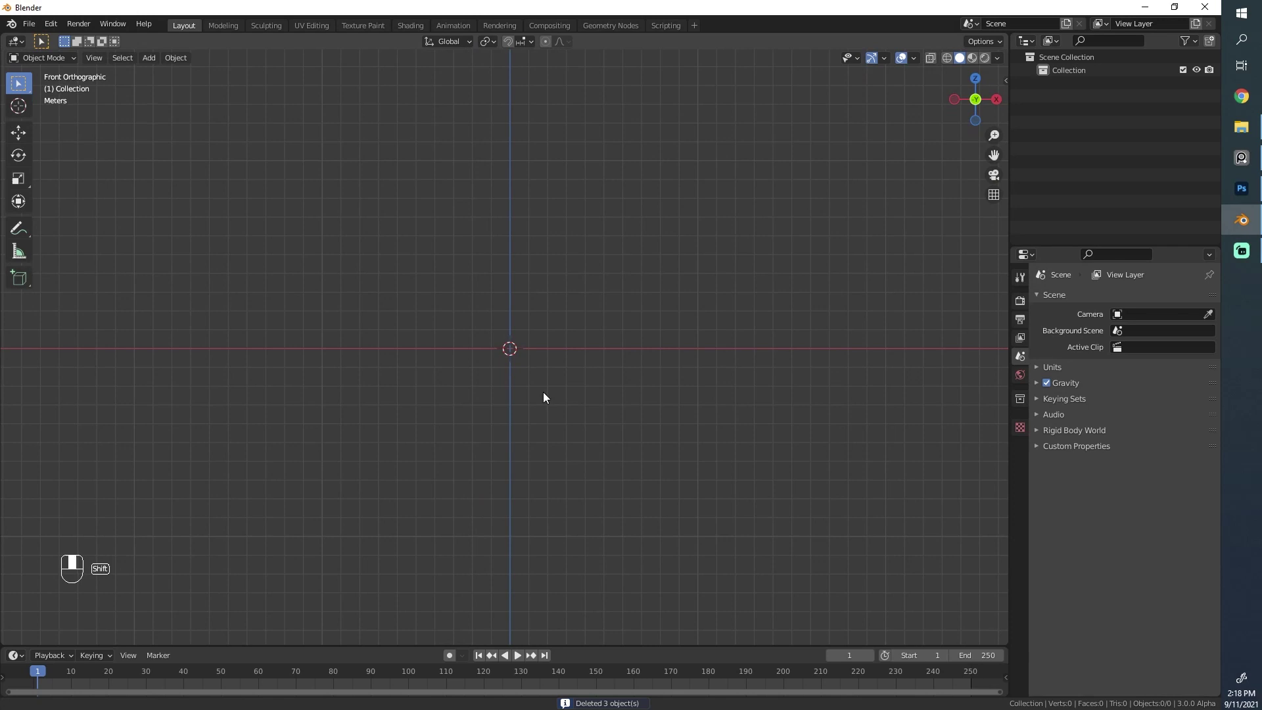
middle_click_drag(544, 393, 552, 498, "shift")
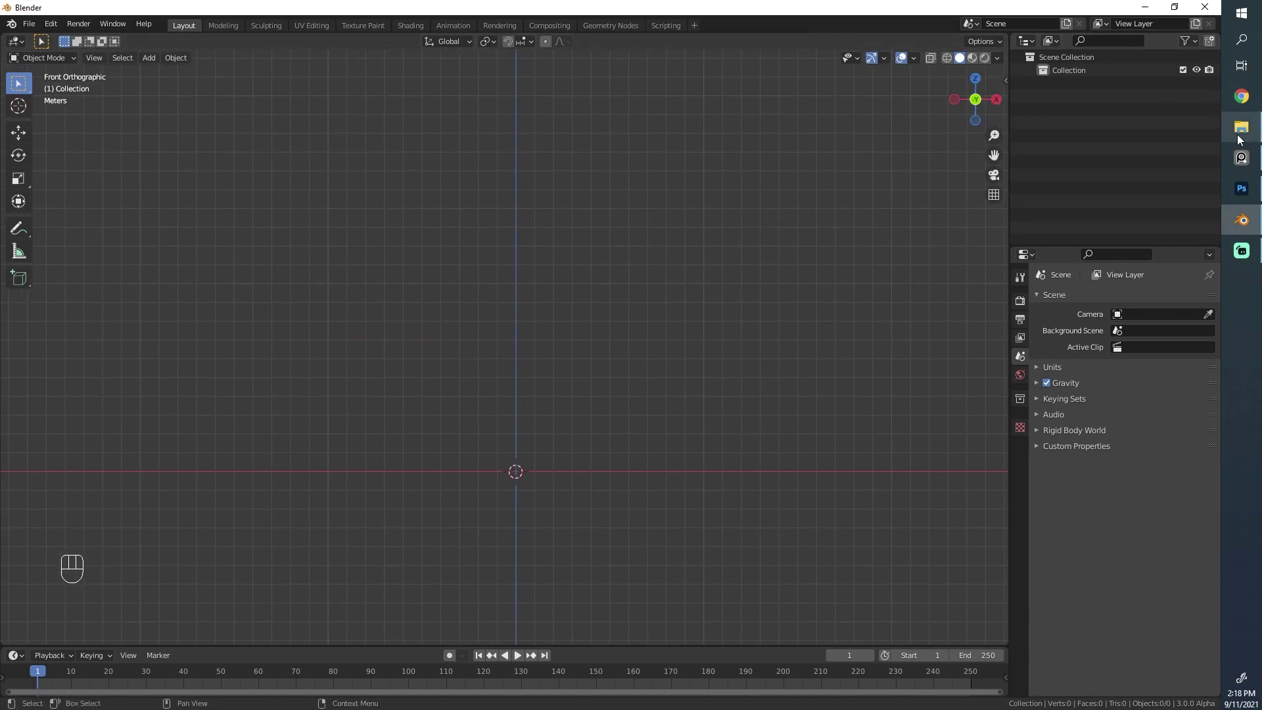
- Drag the Reg line drawing from File Explorer into the viewport as an image empty
mouse_move(1239, 139)
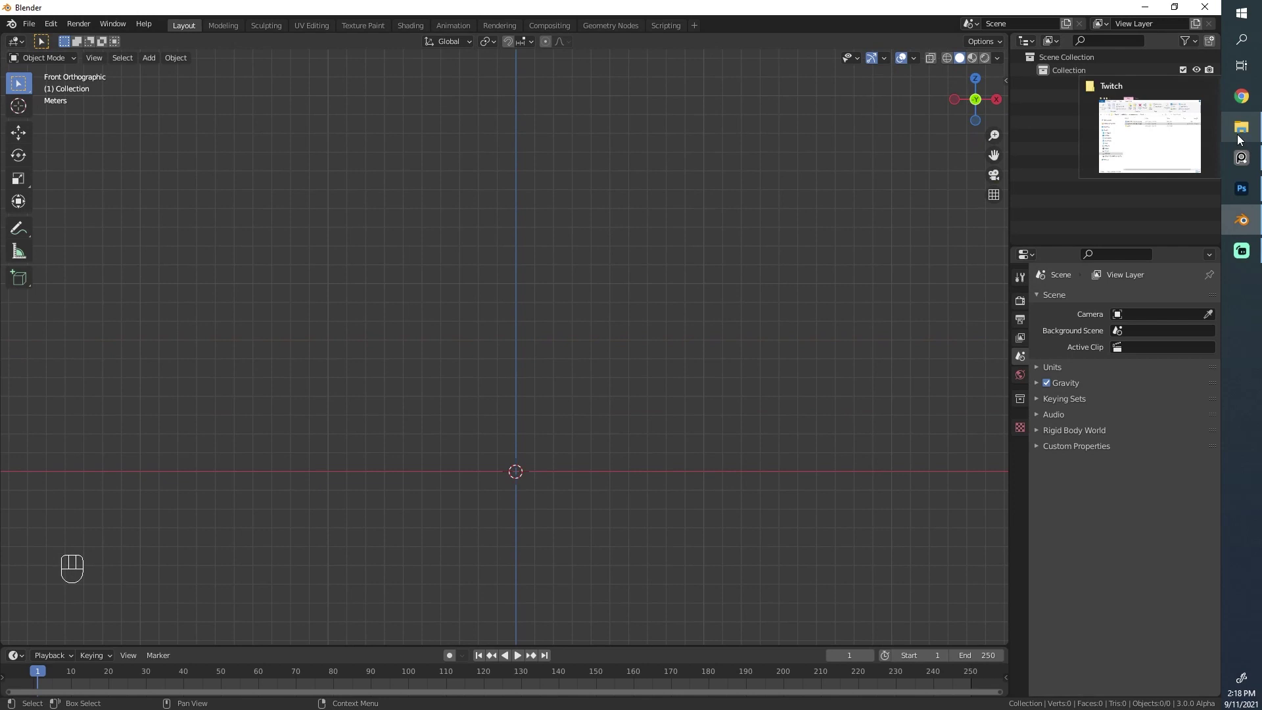
left_click(1238, 139)
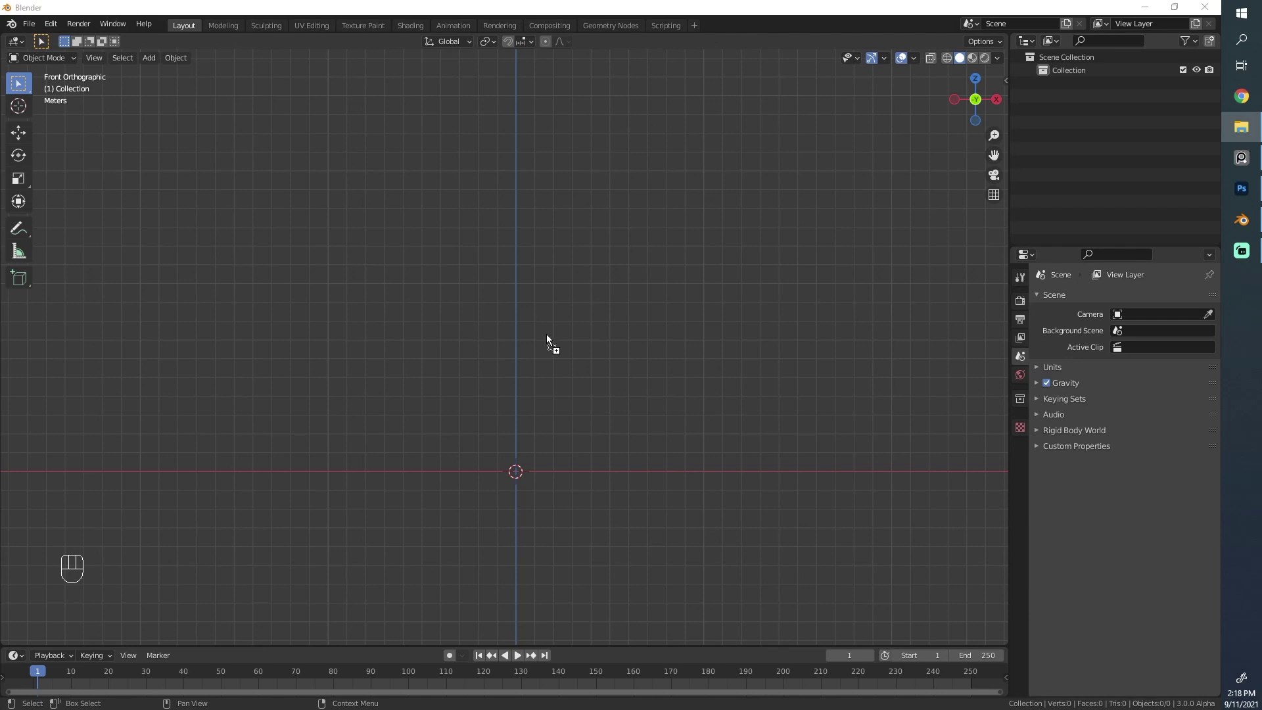
left_click_drag(547, 339, 538, 395)
- Set the viewport orbit method to Trackball in Preferences, then orbit around the image empty
scroll(539, 393, "up", 6)
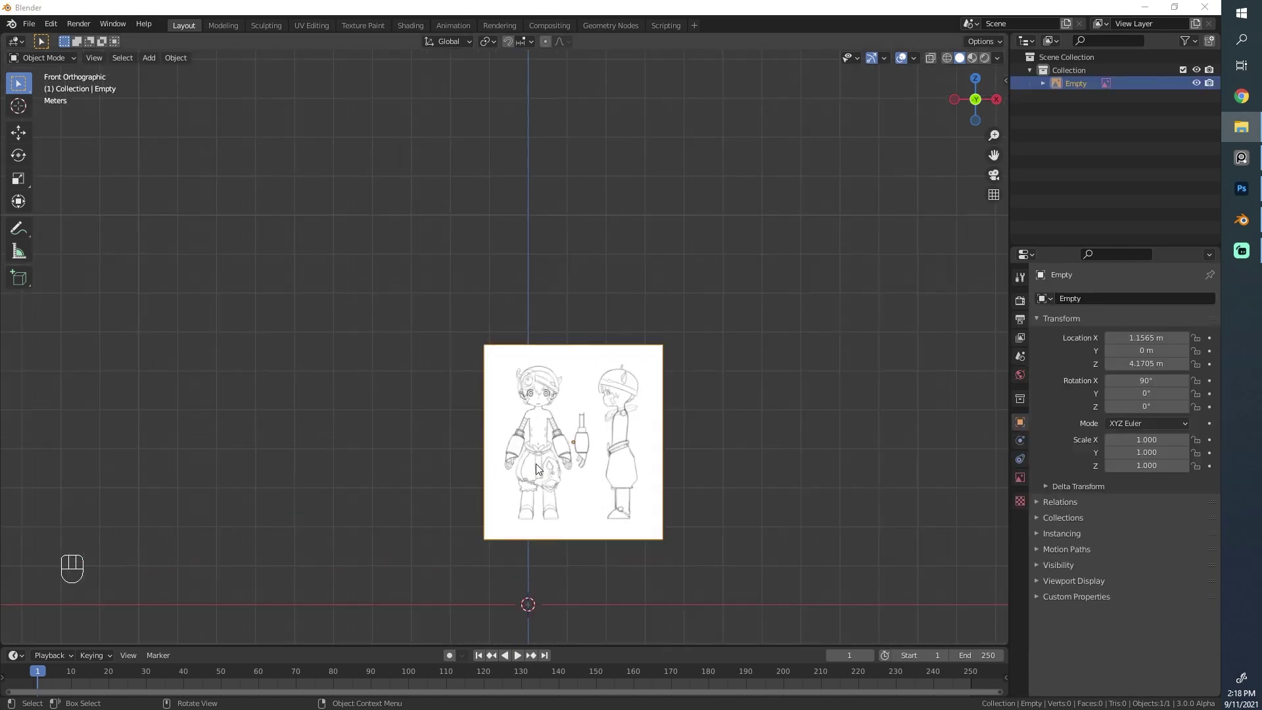
middle_click_drag(538, 393, 649, 382)
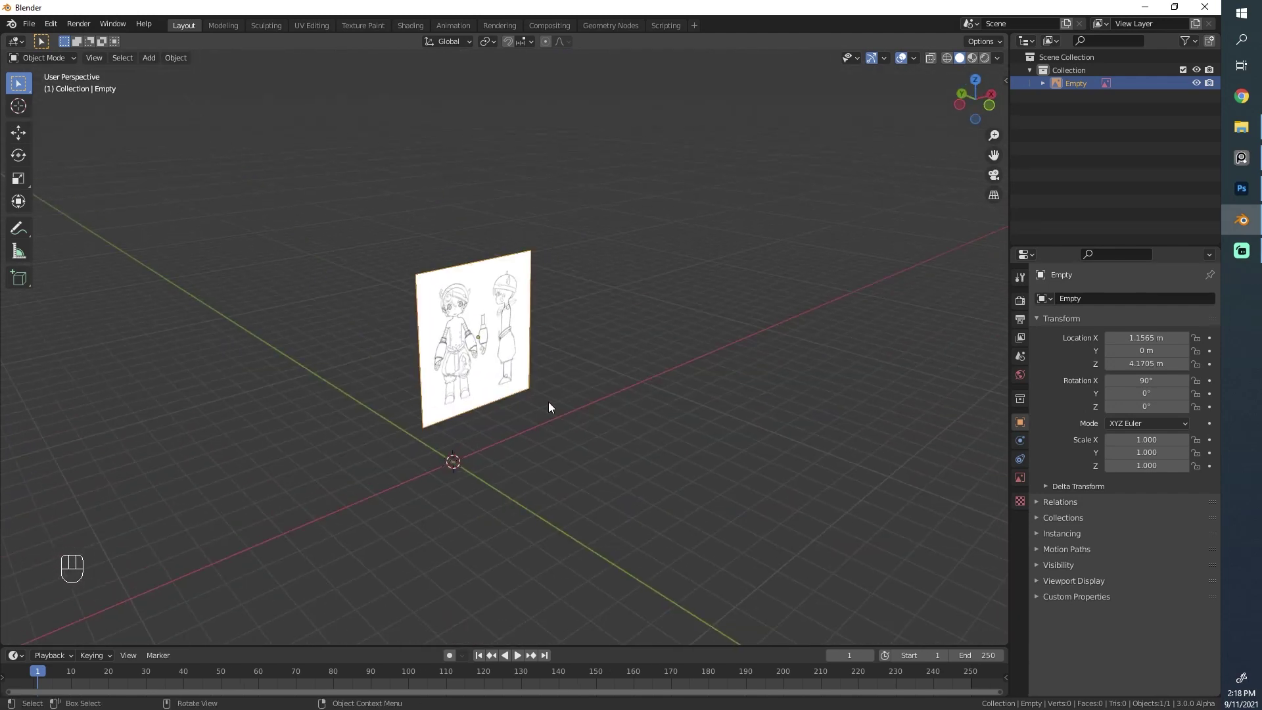
left_click(31, 24)
mouse_move(50, 24)
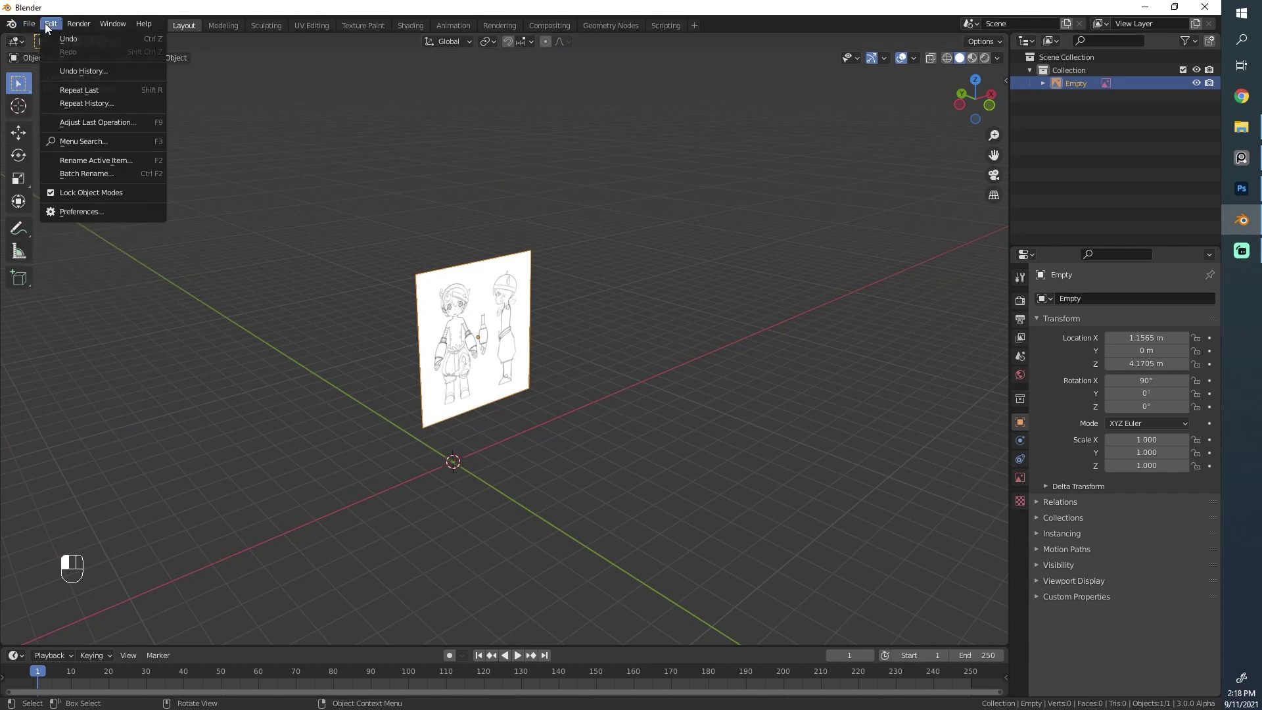
left_click(79, 217)
left_click_drag(150, 41, 716, 211)
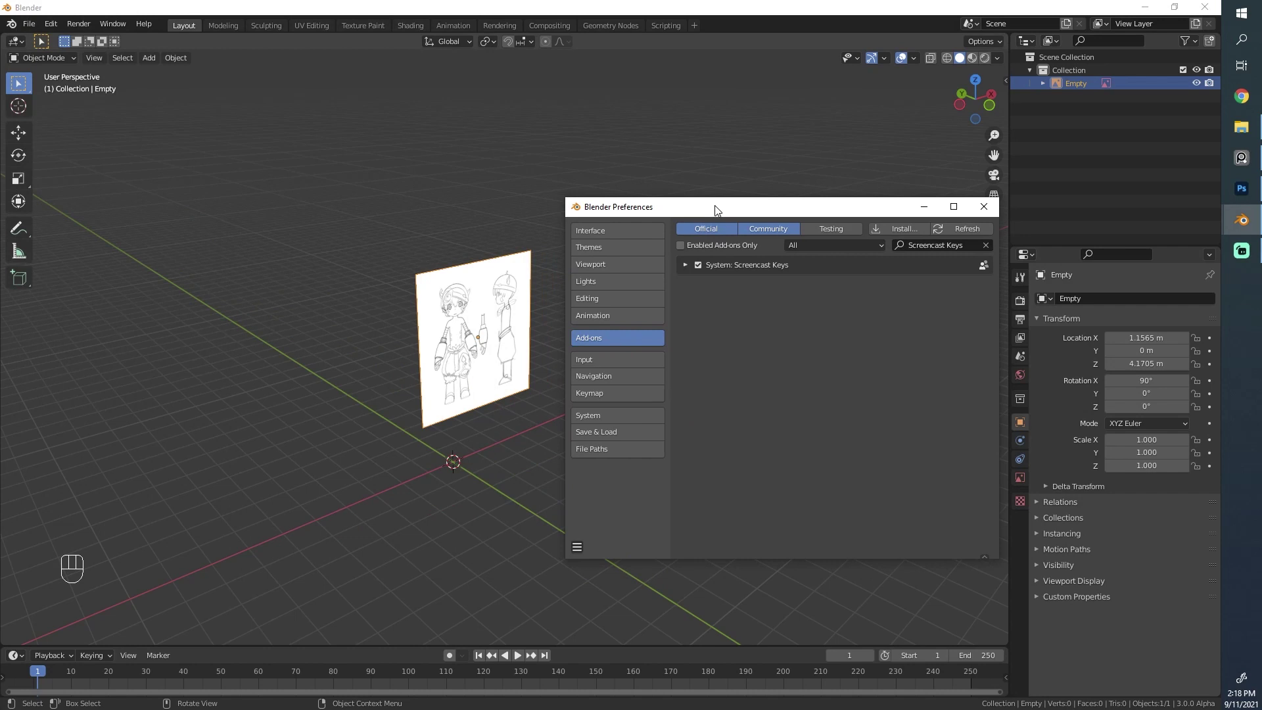
left_click(608, 380)
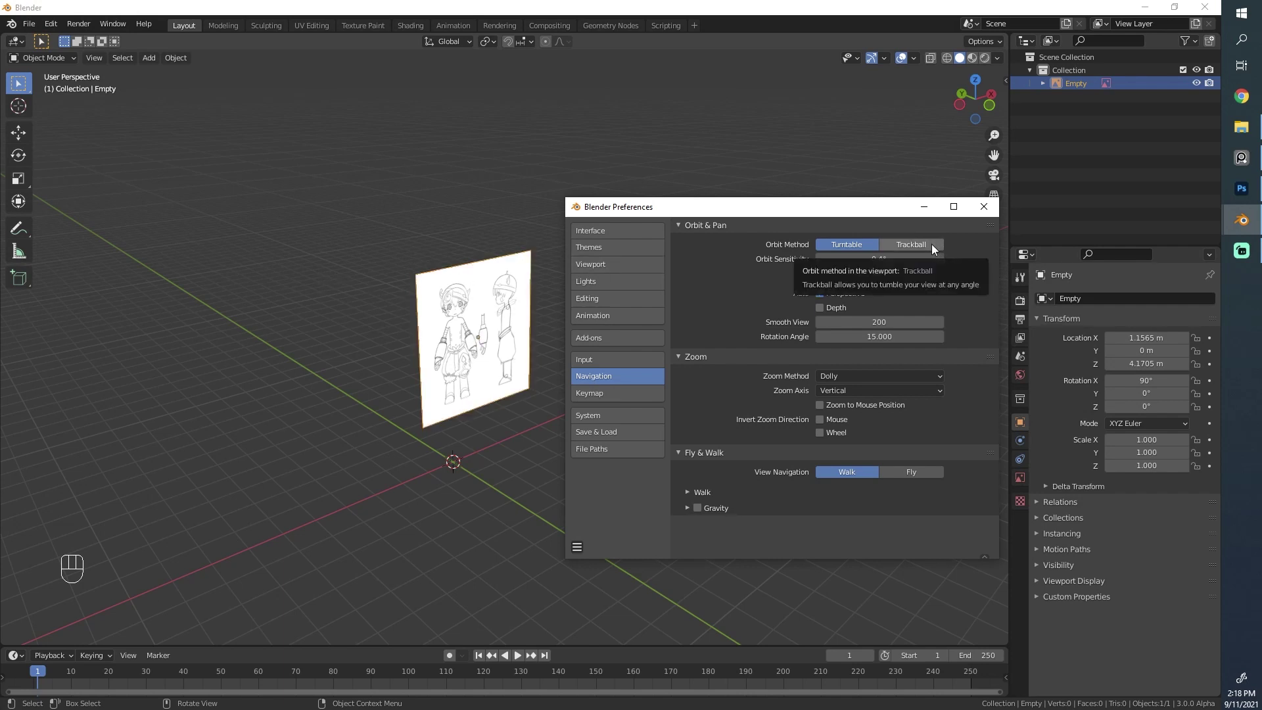
left_click(897, 241)
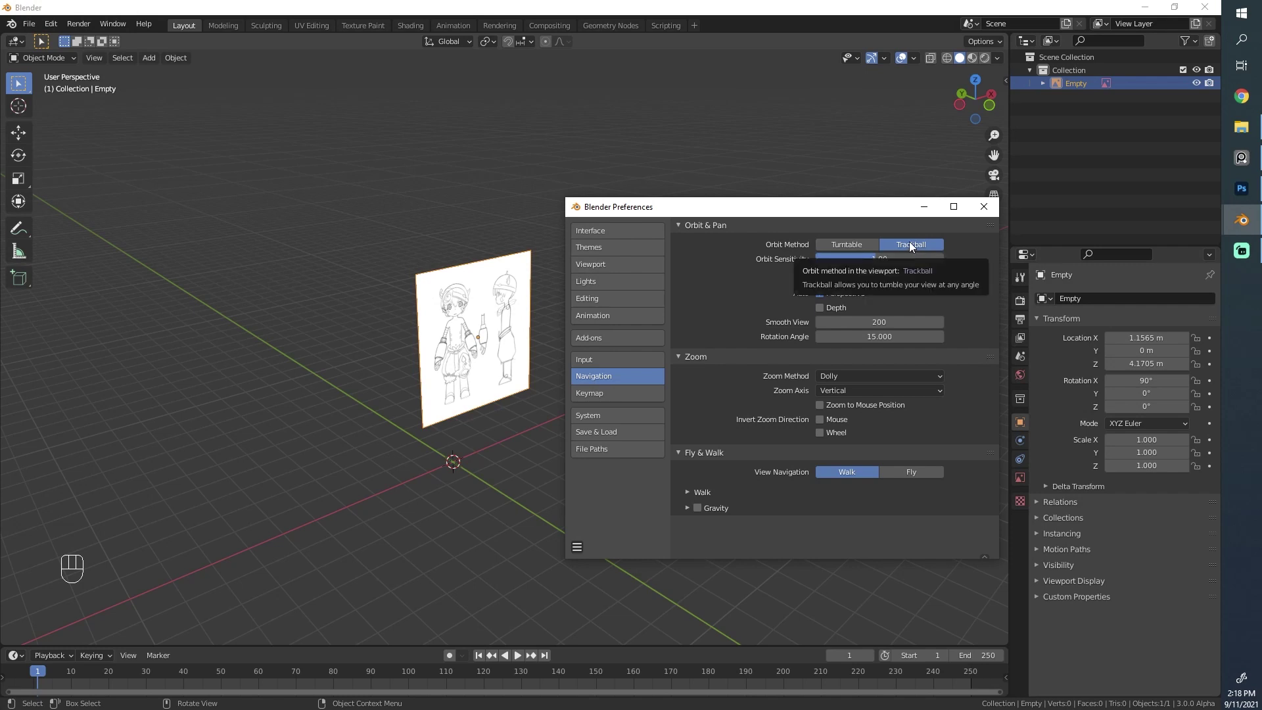
left_click(982, 207)
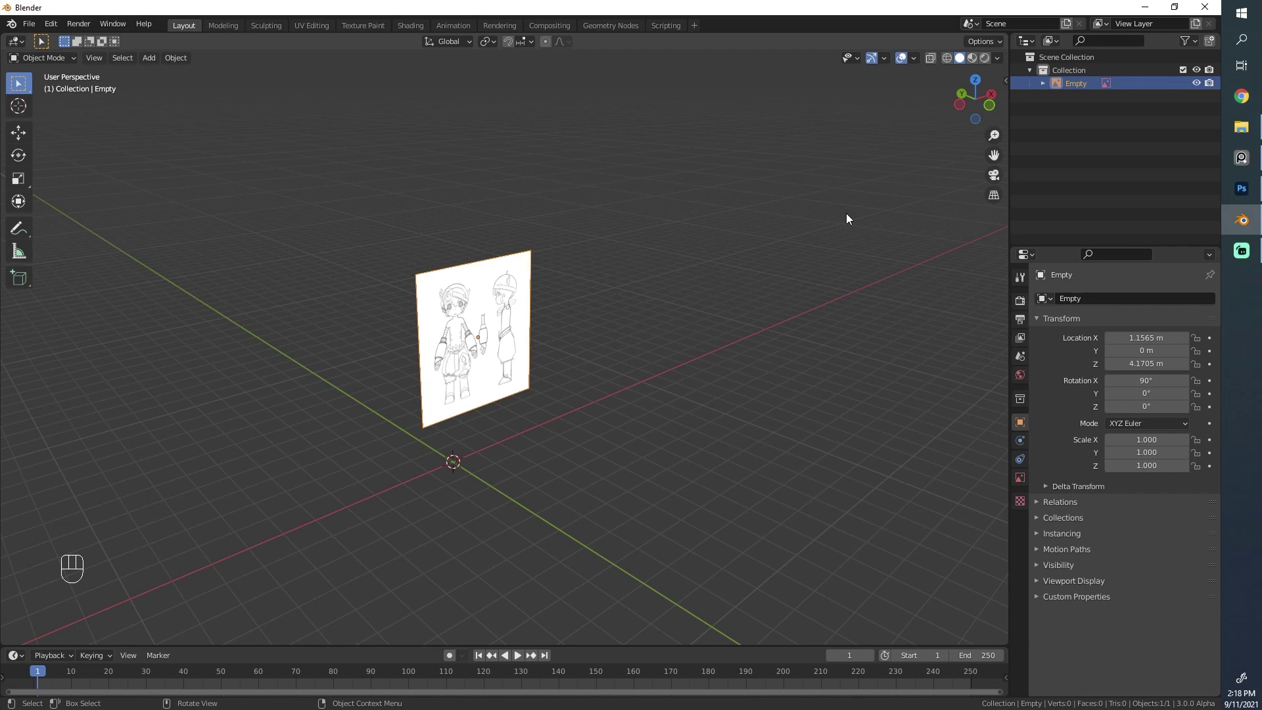
middle_click_drag(845, 217, 516, 345)
middle_click_drag(664, 267, 335, 429)
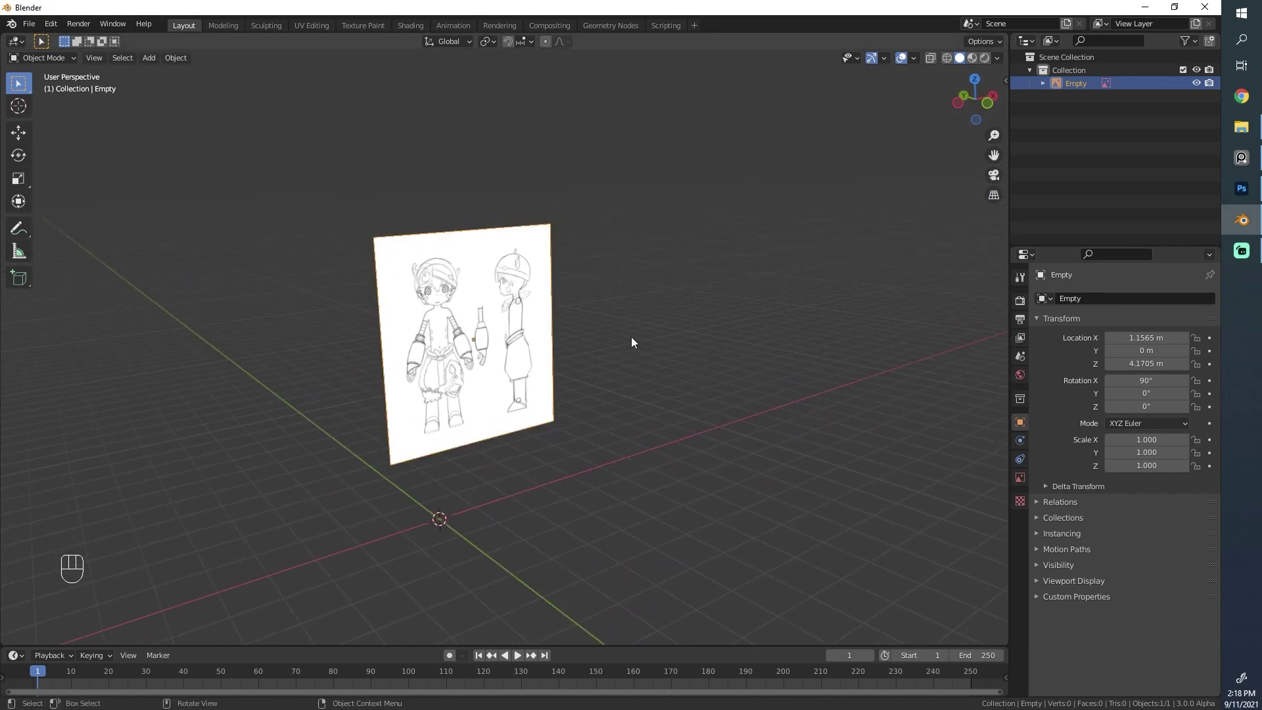
- Orbit until the image faces the view, then switch to Front Orthographic
mouse_move(631, 341)
middle_mouse_down()
mouse_move(575, 361)
mouse_move(688, 393)
mouse_move(495, 352)
mouse_move(562, 369)
mouse_move(656, 364)
mouse_move(633, 392)
mouse_move(676, 360)
mouse_move(672, 345)
mouse_move(664, 381)
mouse_move(660, 339)
mouse_move(638, 325)
middle_mouse_up()
scroll(676, 362, "up", 2)
key("KP_1")
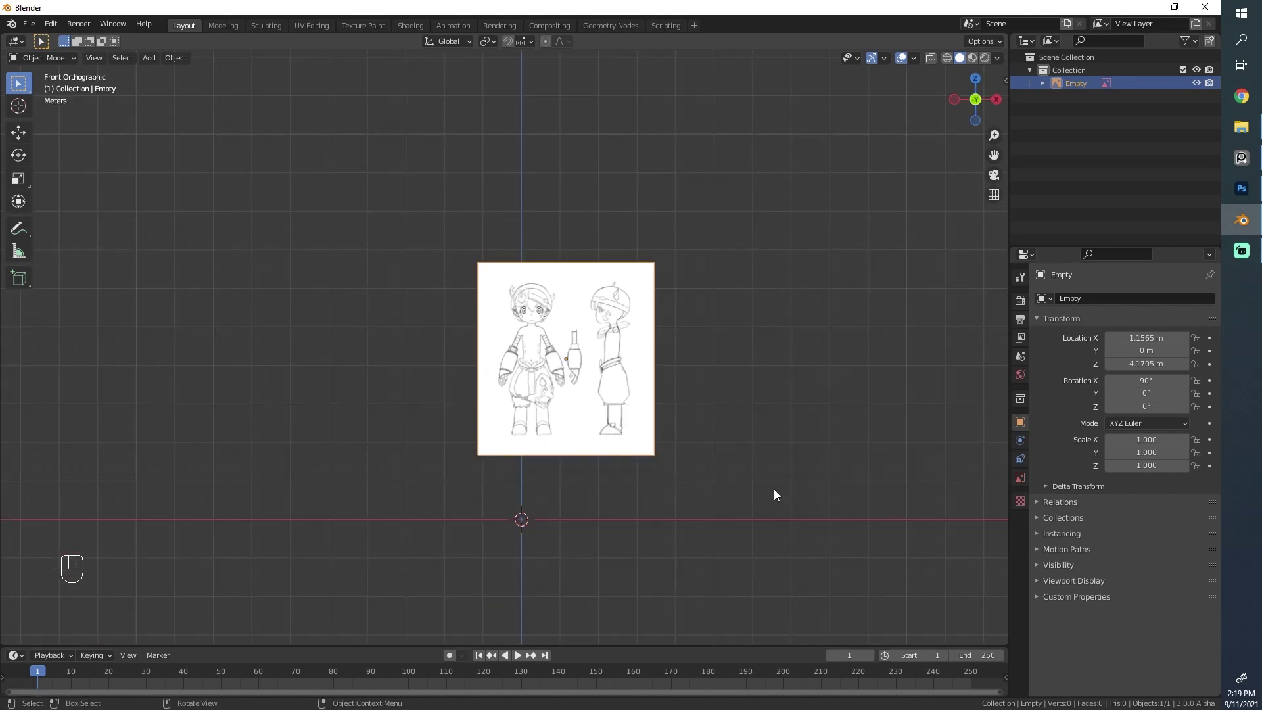
- Orbit and zoom to inspect the reference image plane from other angles
middle_click_drag(774, 490, 719, 424)
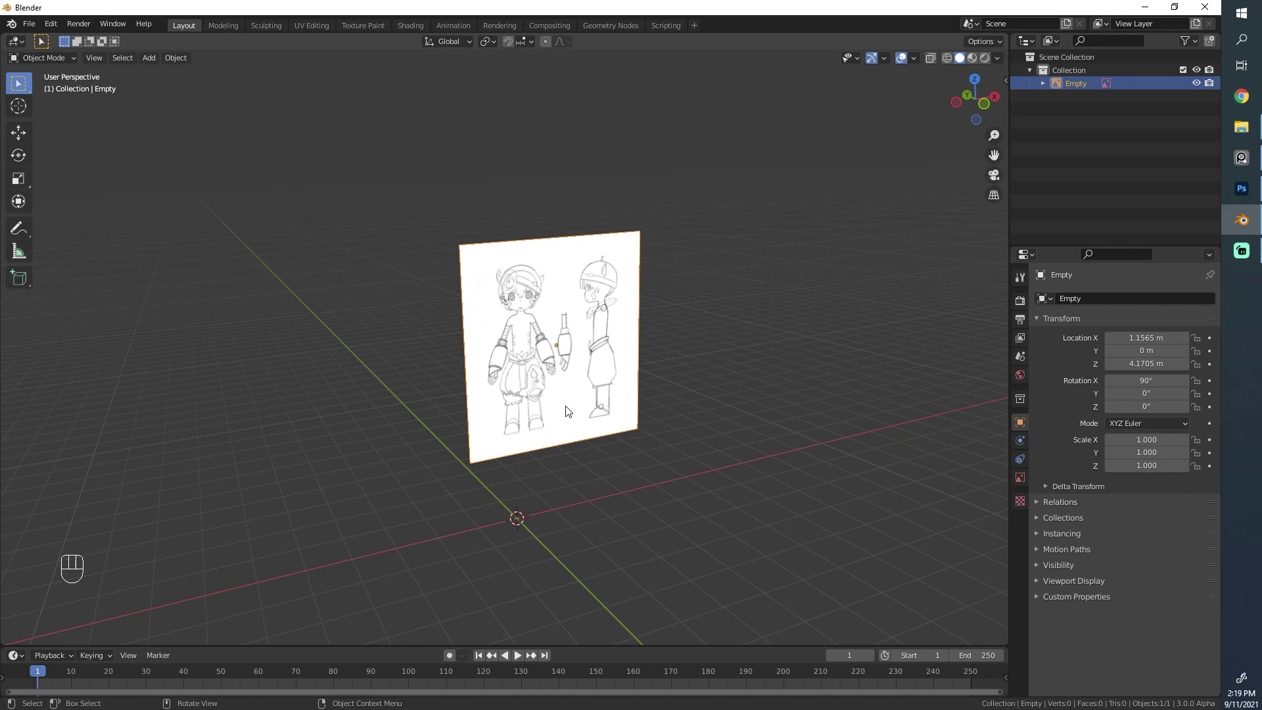
middle_click_drag(568, 411, 394, 381)
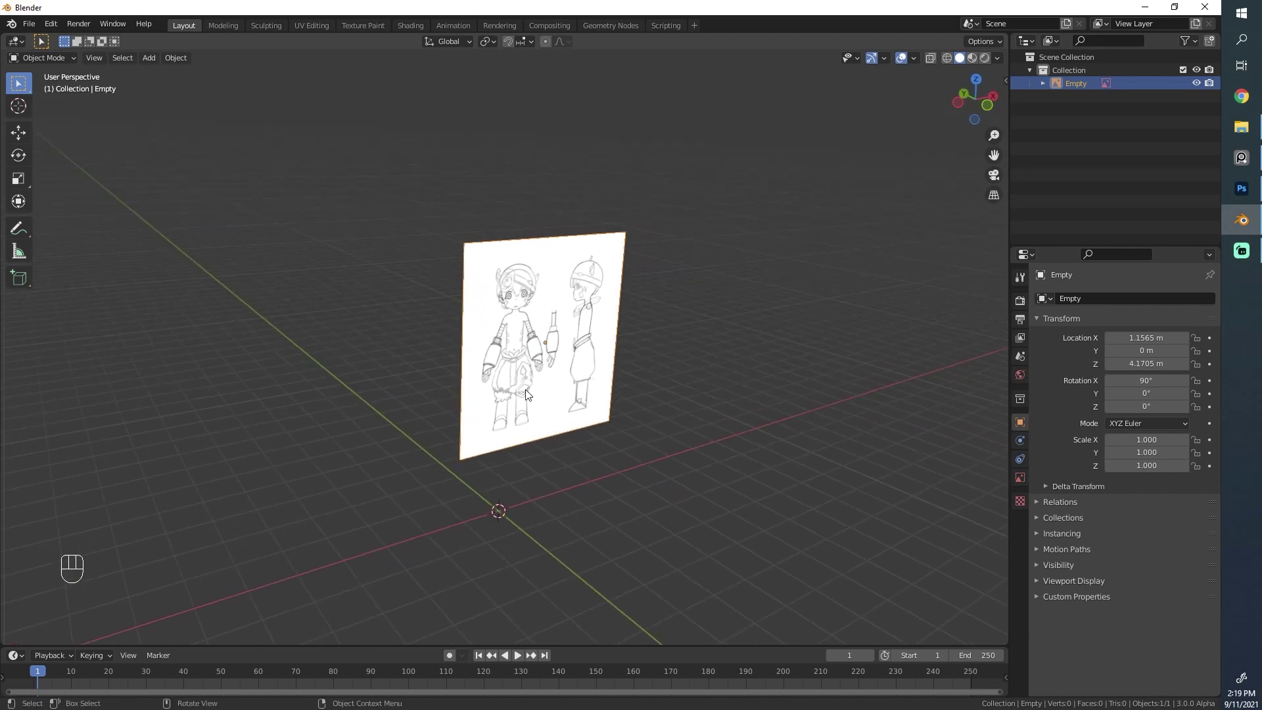
middle_click_drag(525, 392, 534, 447, "ctrl")
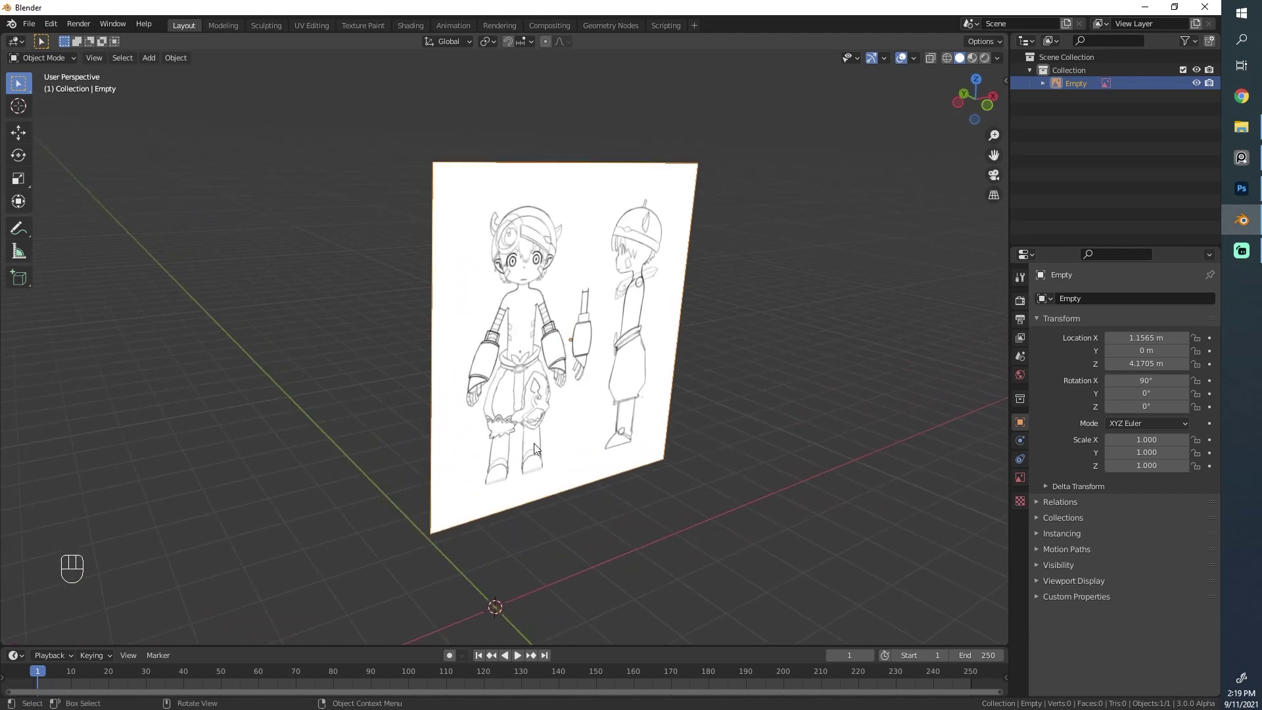
scroll(533, 451, "down", 2)
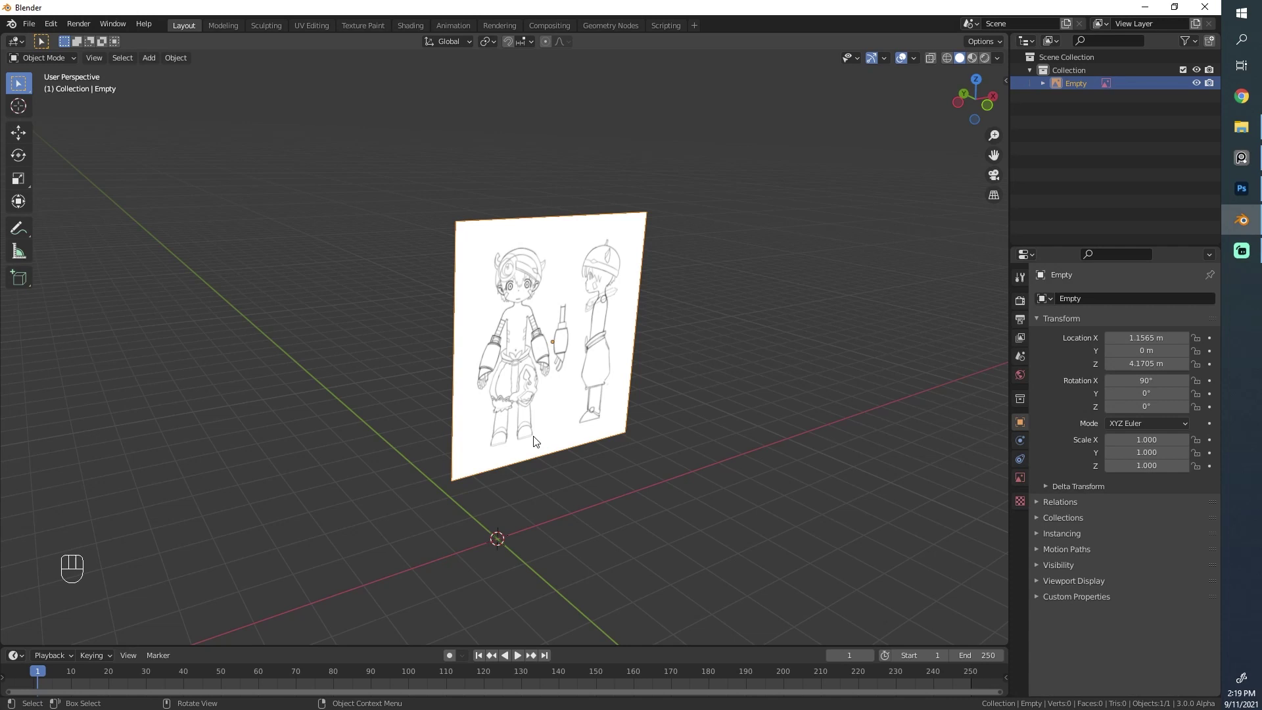
scroll(611, 473, "down", 2)
scroll(651, 483, "up", 1)
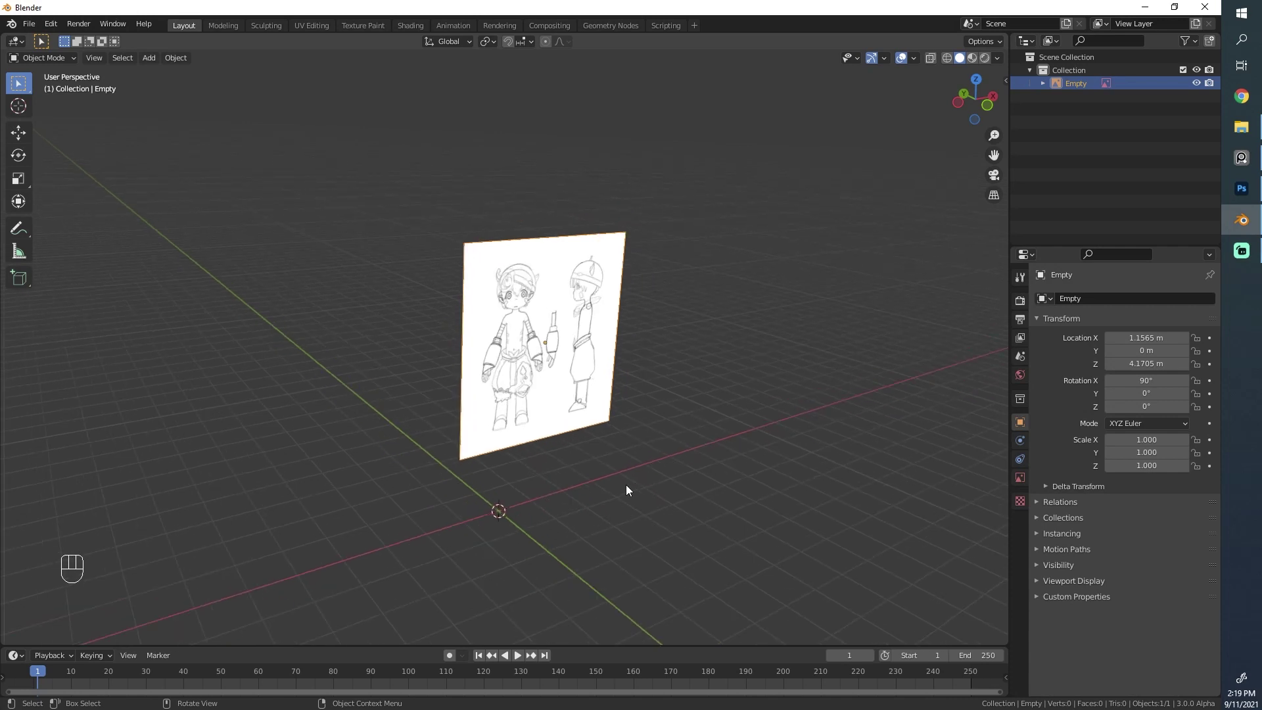
- Orbit to face the image plane squarely, then tilt into a perspective view of it
middle_click_drag(592, 450, 573, 515)
mouse_move(698, 436)
middle_mouse_down()
mouse_move(786, 428)
mouse_move(707, 423)
middle_mouse_up()
middle_click_drag(416, 445, 531, 508)
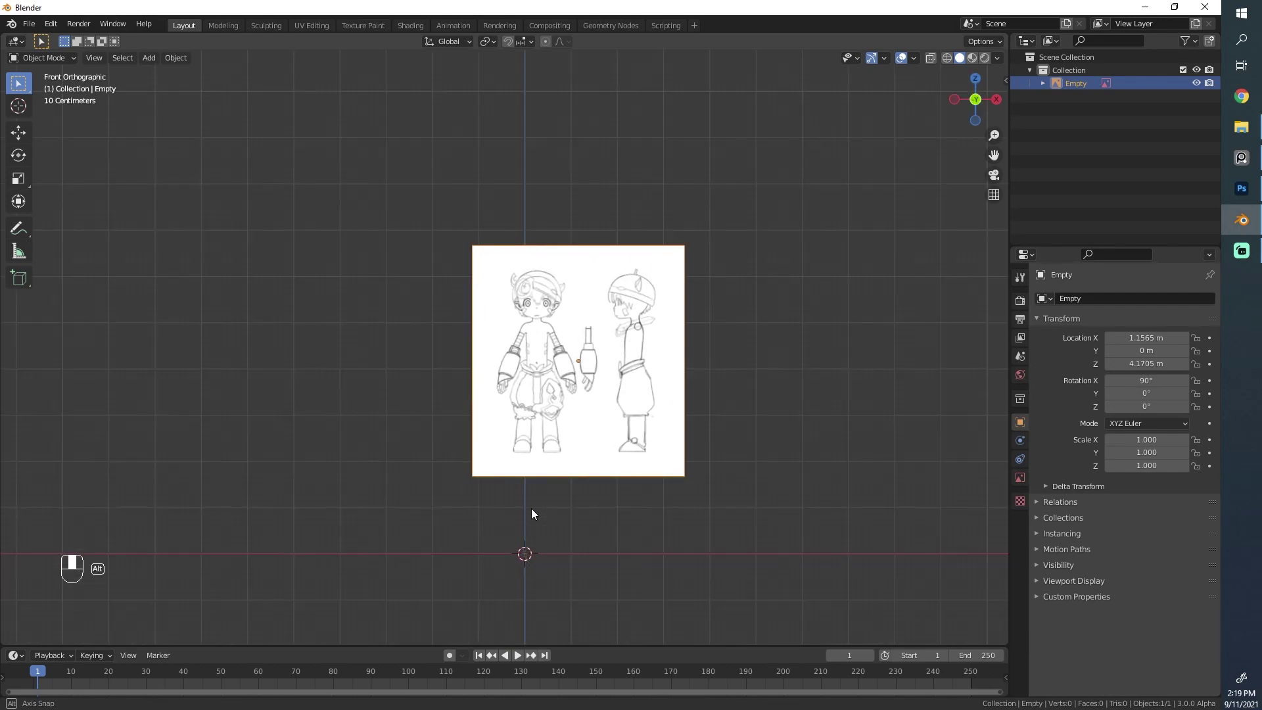
scroll(530, 513, "down", 1, "alt")
key("KP_5")
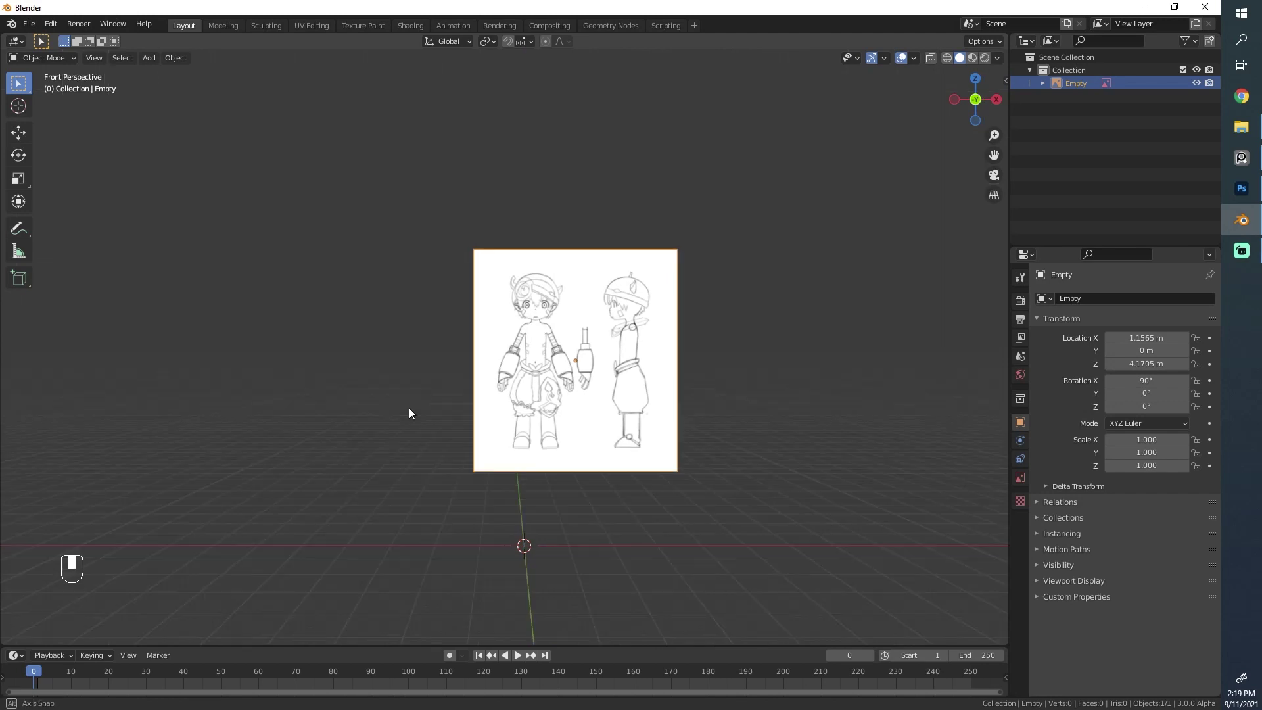
middle_click_drag(409, 412, 606, 273)
scroll(644, 275, "up", 2)
- Move the reference image empty lower in the view
key("g")
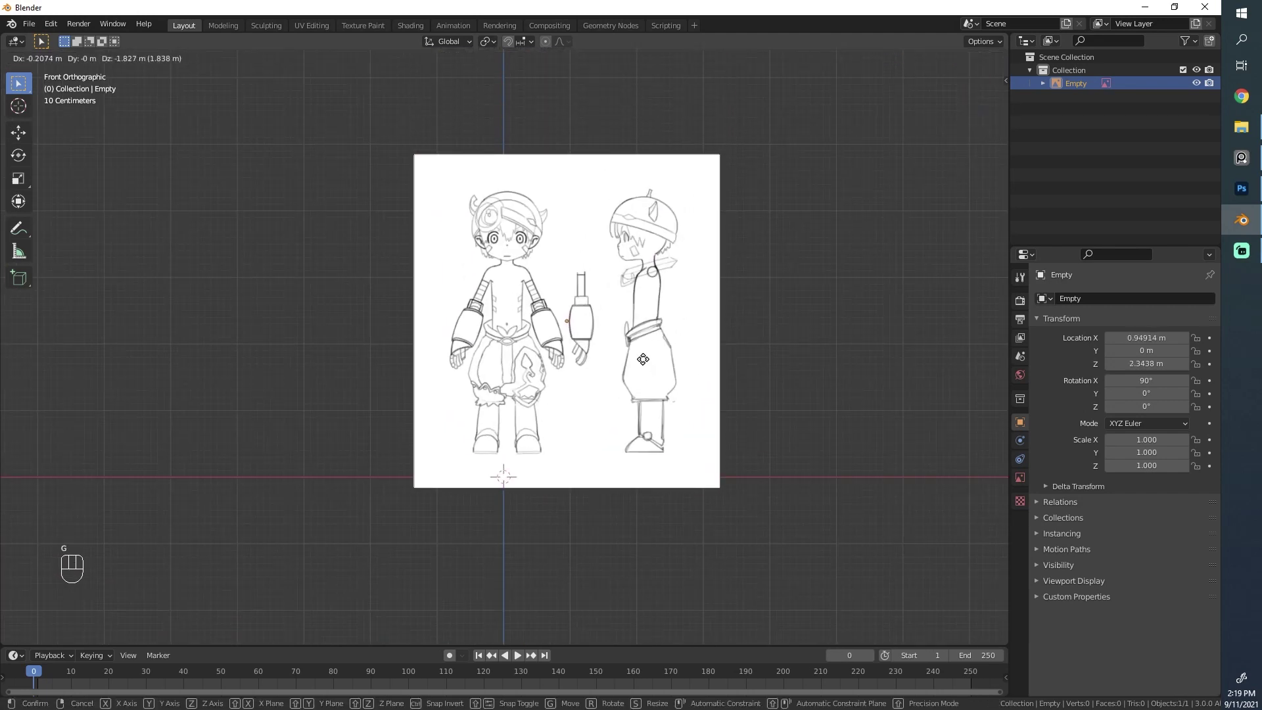
left_click(654, 375)
scroll(802, 219, "down", 2)
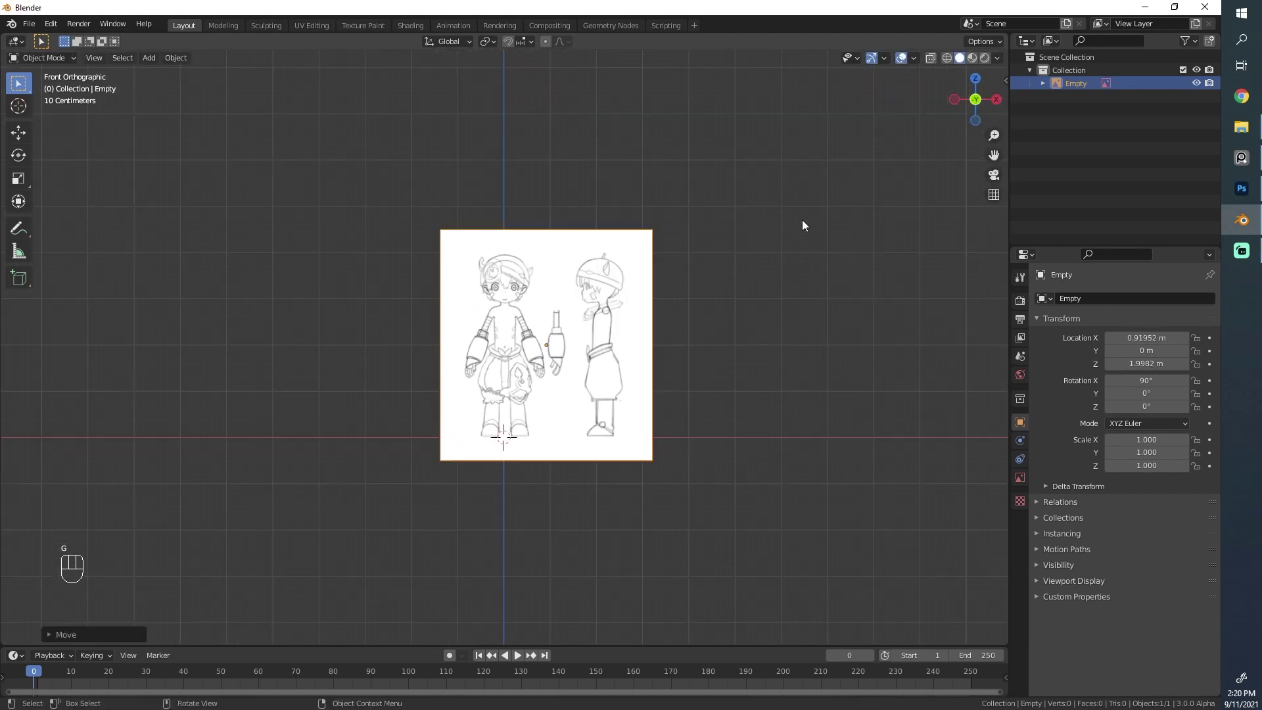
scroll(802, 220, "up", 2)
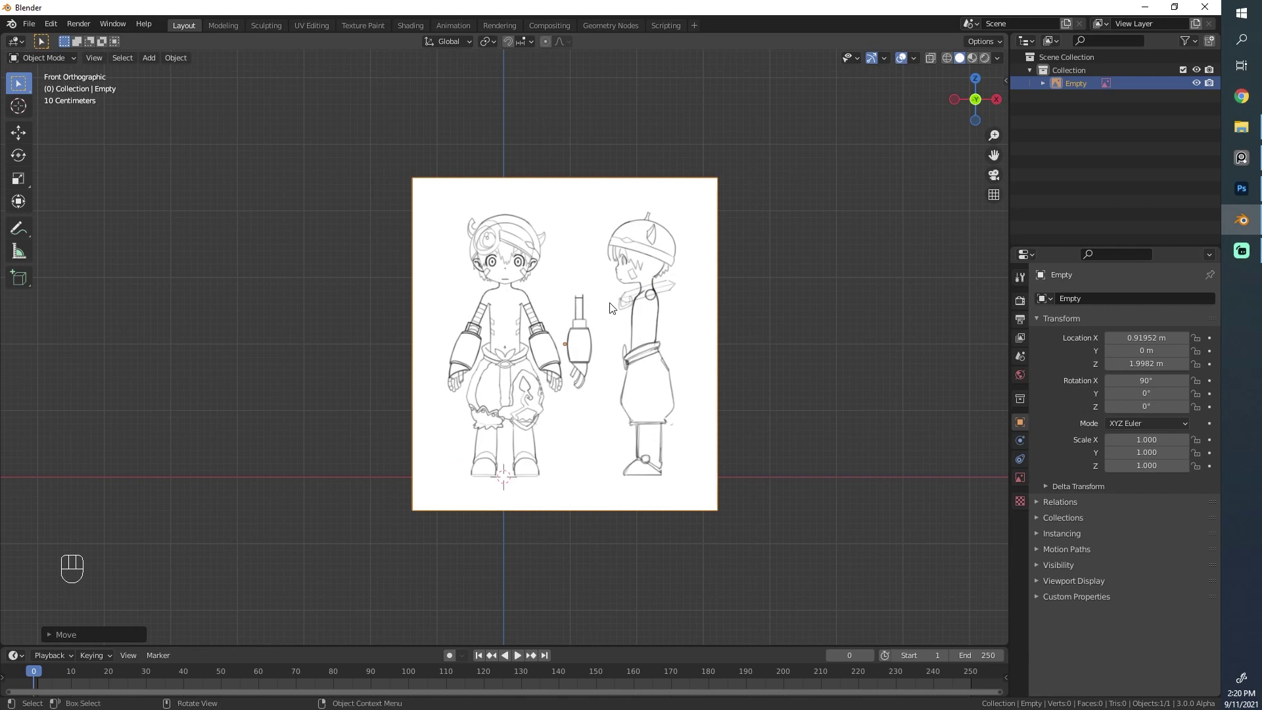
- Clear the empty's location to 0 m and its scale to 1.000, then check it
key("alt+g")
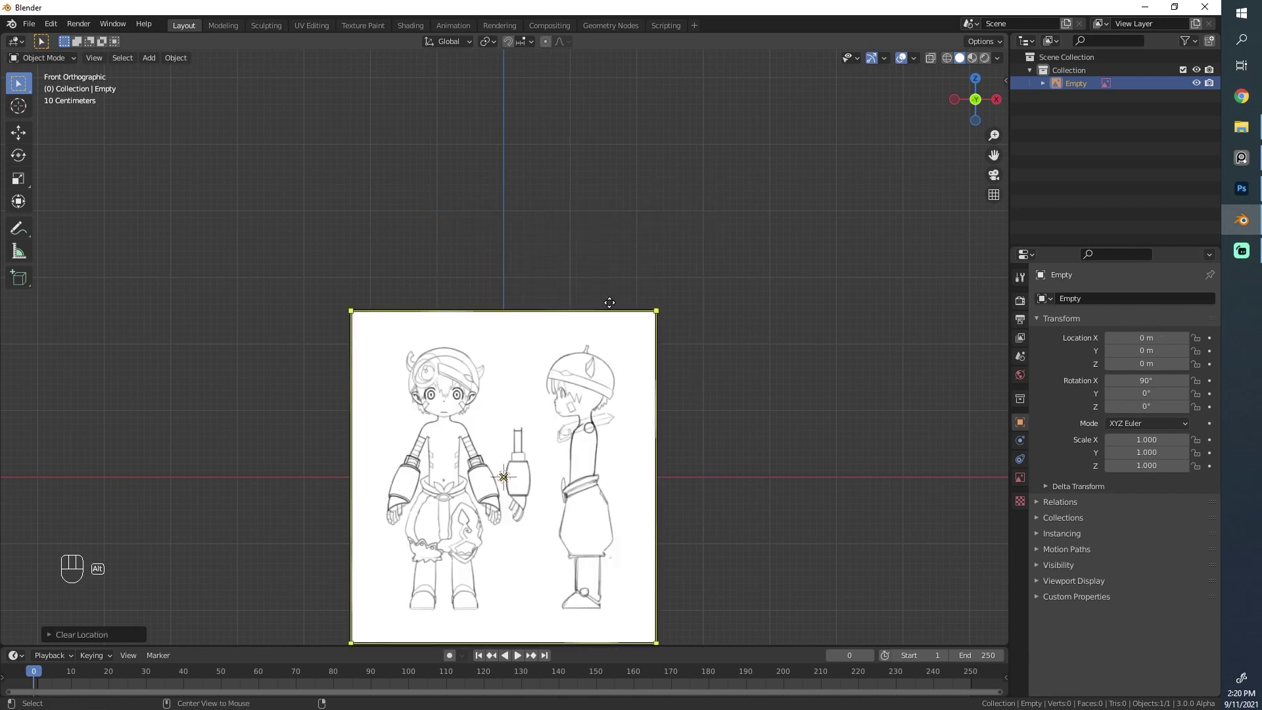
key("alt+s")
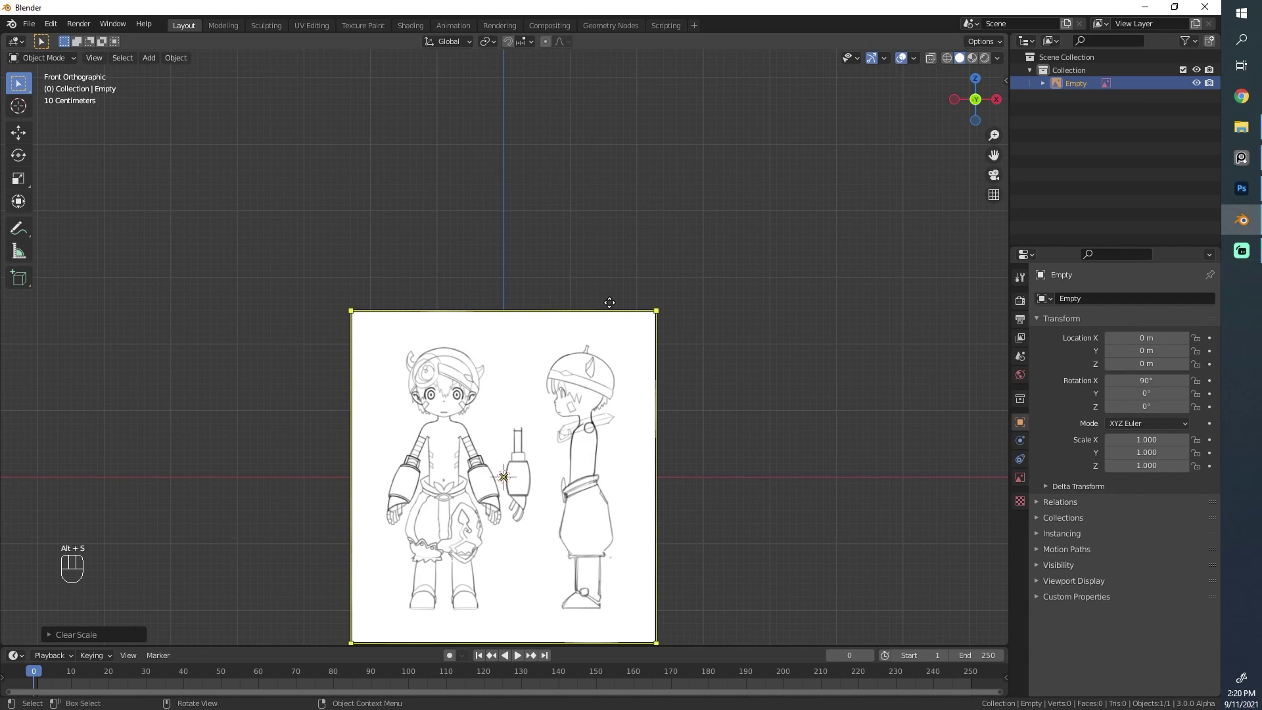
middle_click_drag(548, 311, 412, 395)
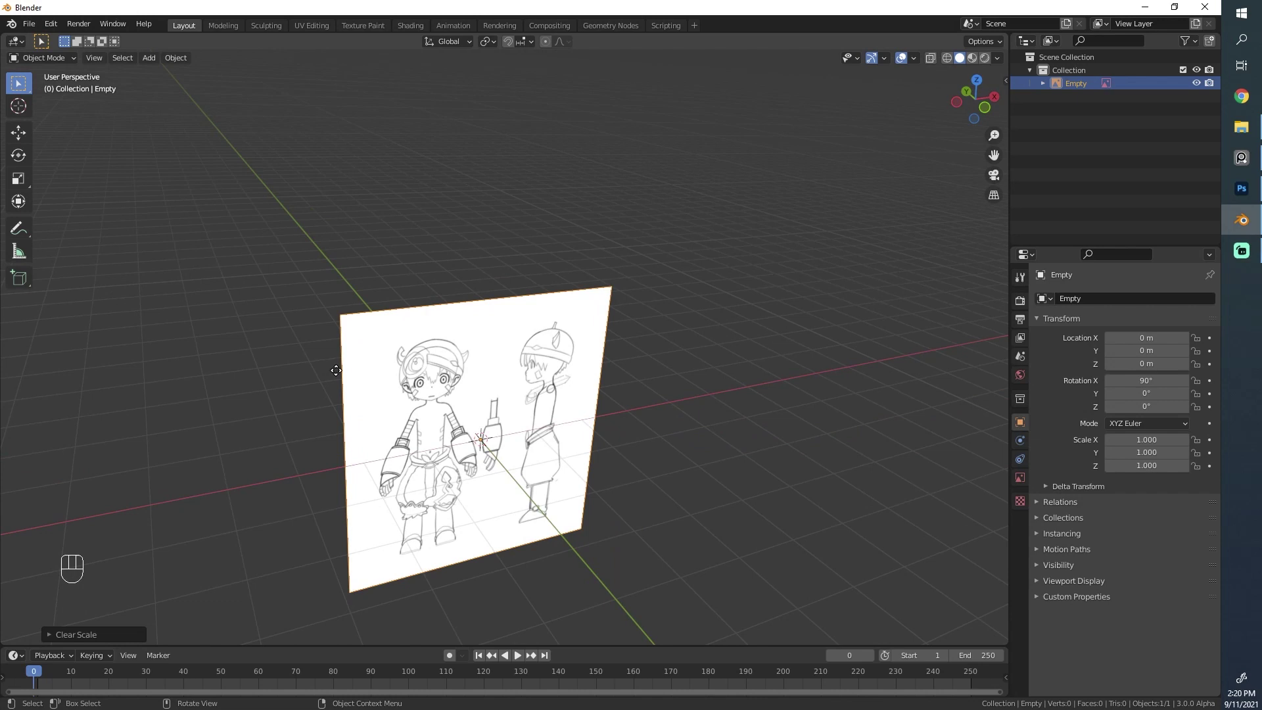
middle_click_drag(430, 372, 375, 374)
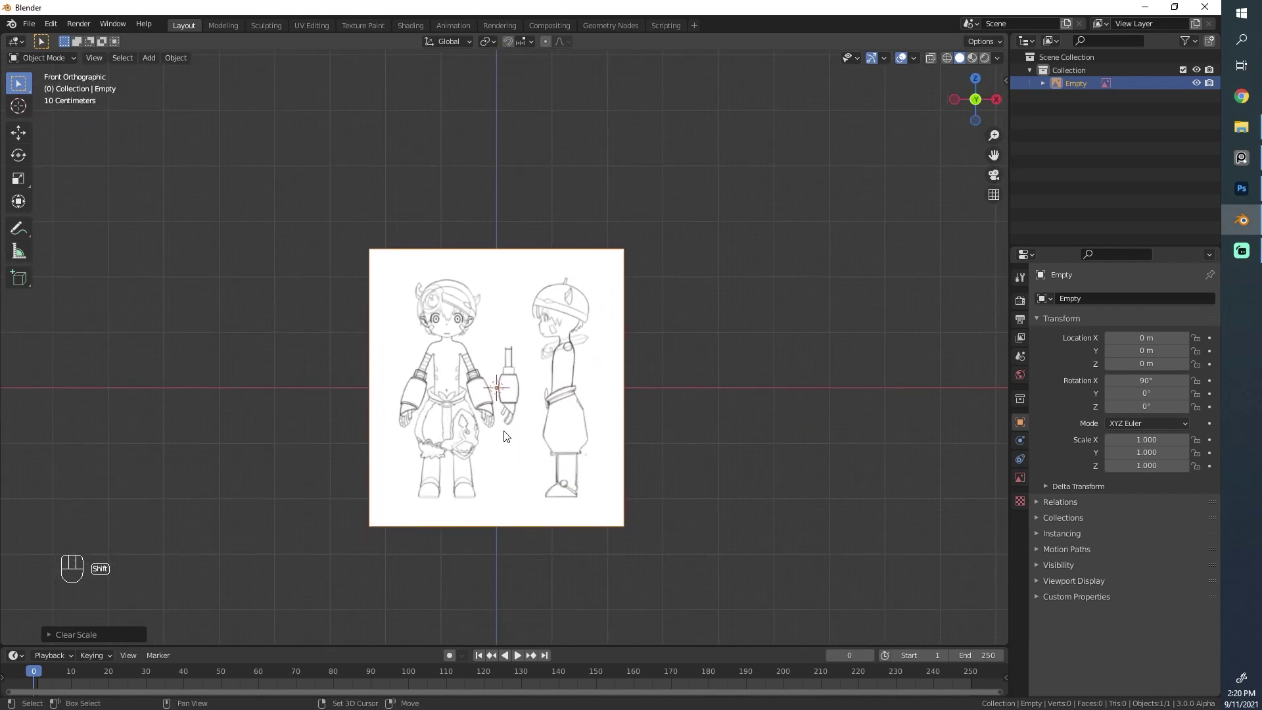
scroll(535, 232, "up", 3)
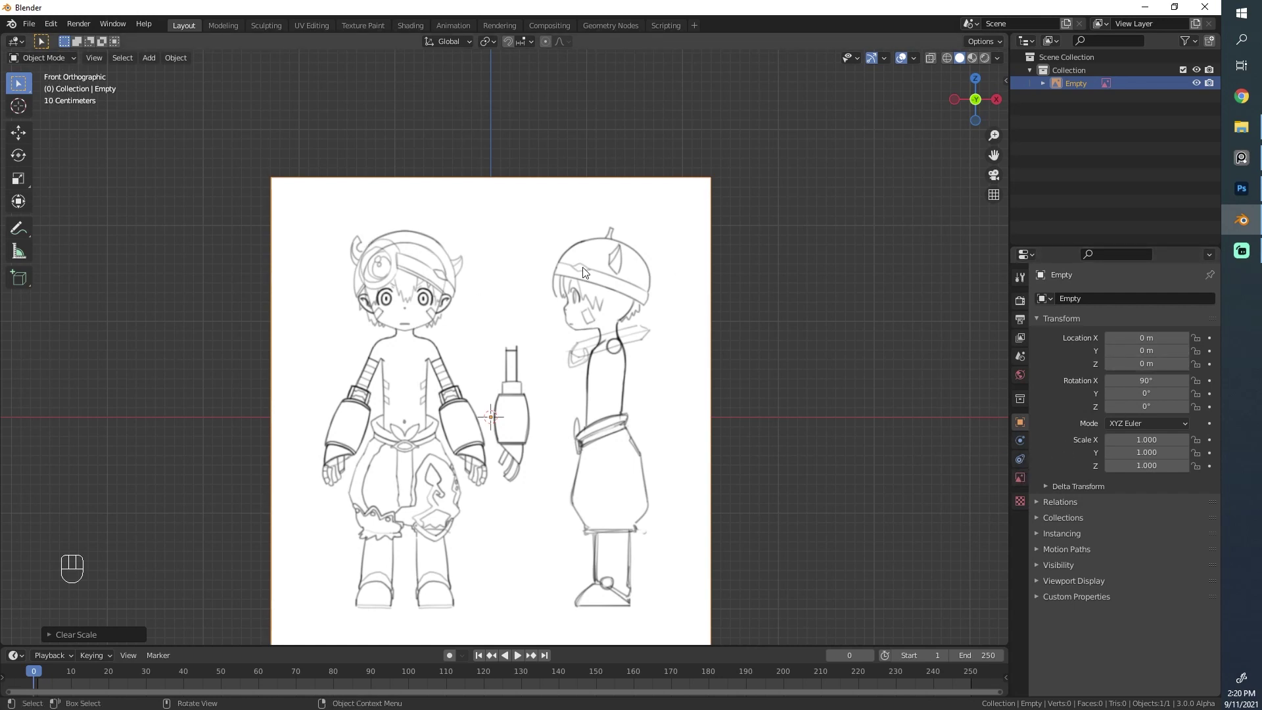
- In the empty's Object Data properties, enable Opacity and lower it to 0.362
left_click(1019, 477)
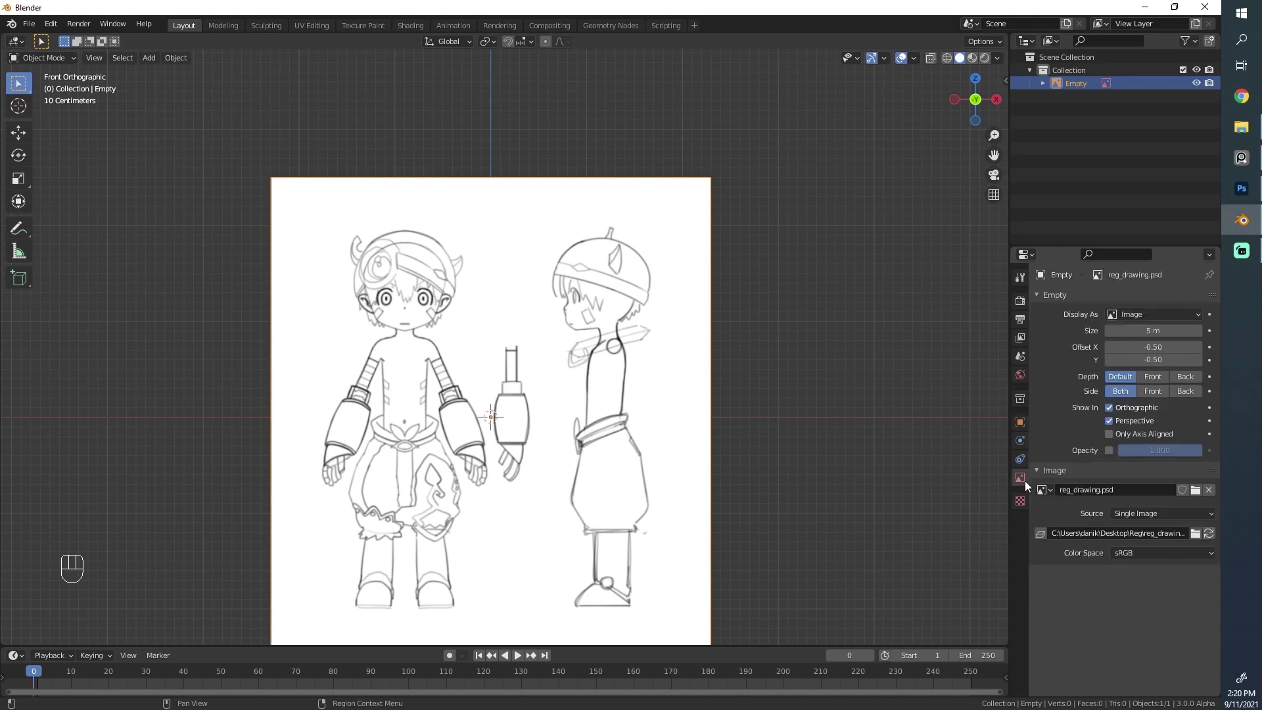
left_click(1023, 254)
left_click(1108, 449)
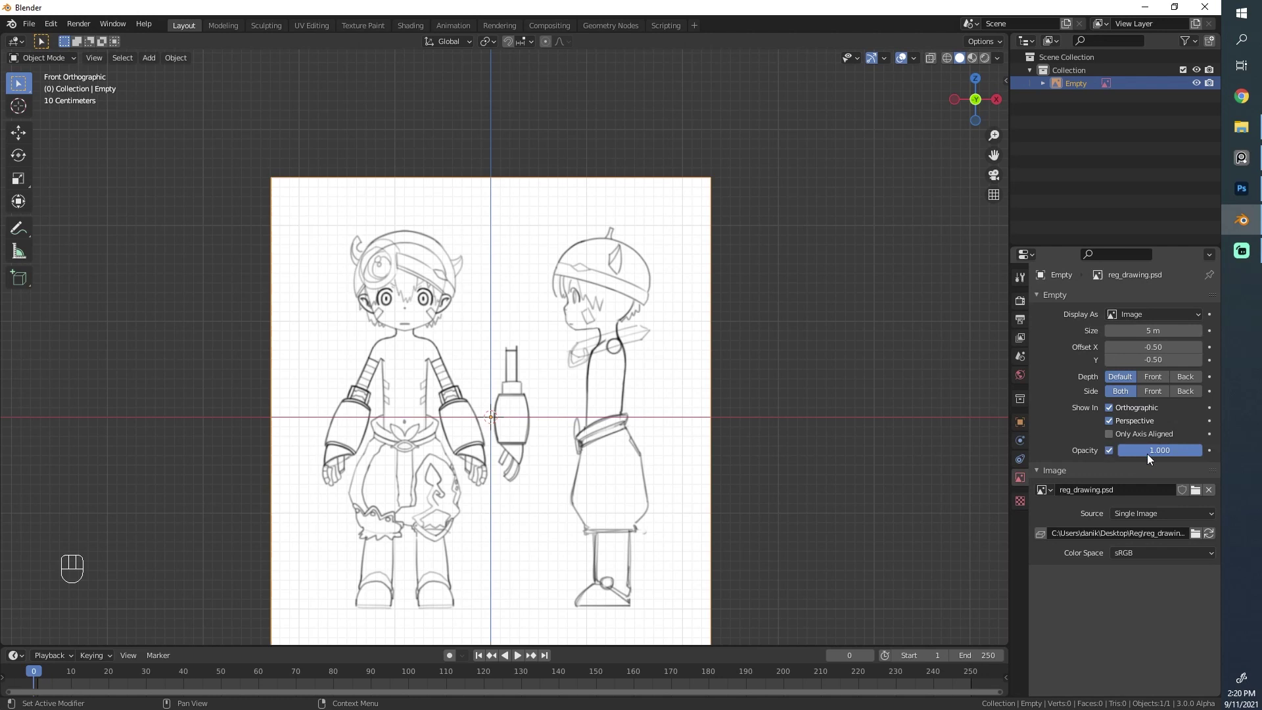
mouse_move(1146, 453)
left_mouse_down()
mouse_move(1079, 453)
mouse_move(1093, 453)
left_mouse_up()
scroll(487, 336, "up", 5)
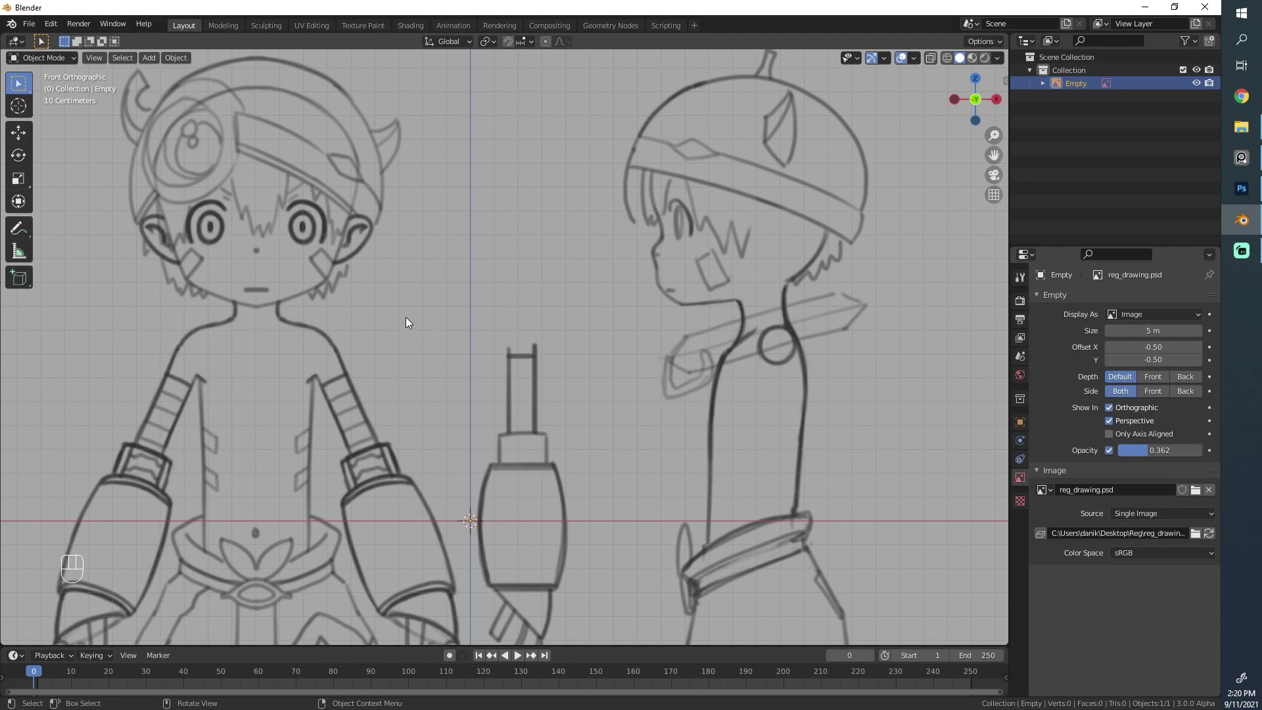
- Move the reference image vertically along the Z axis
key("g")
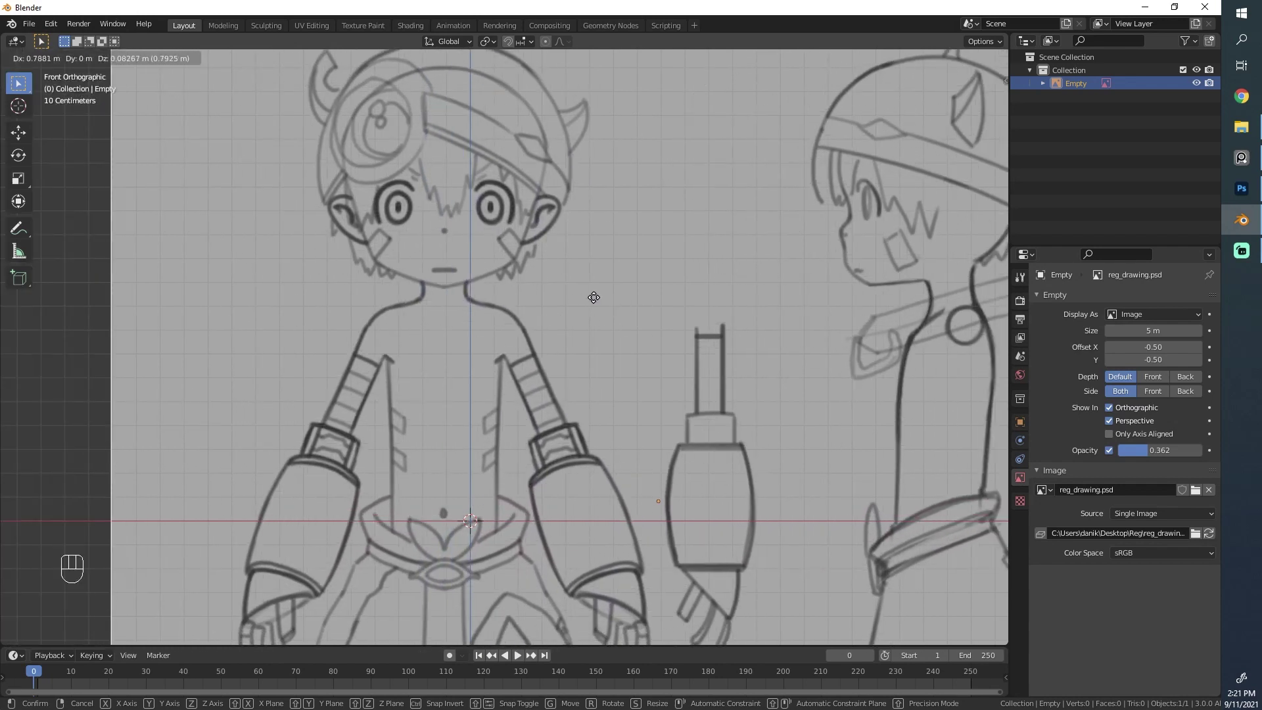
key("y")
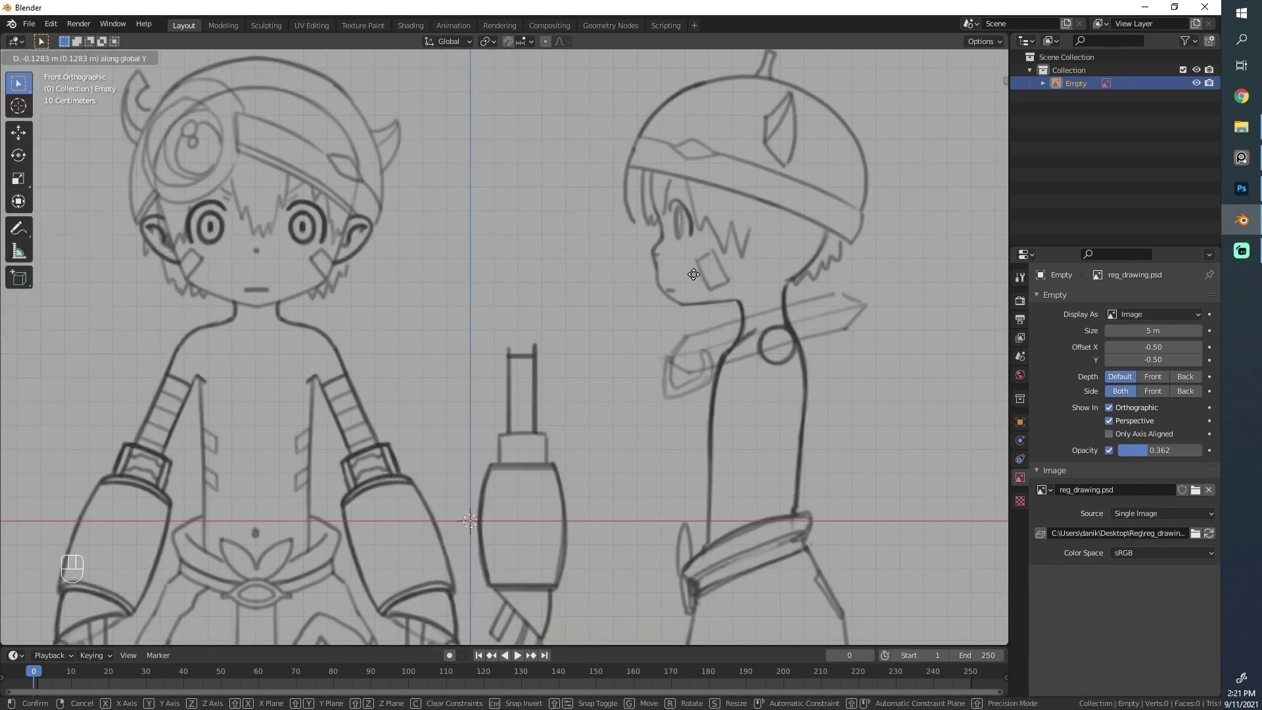
key("z")
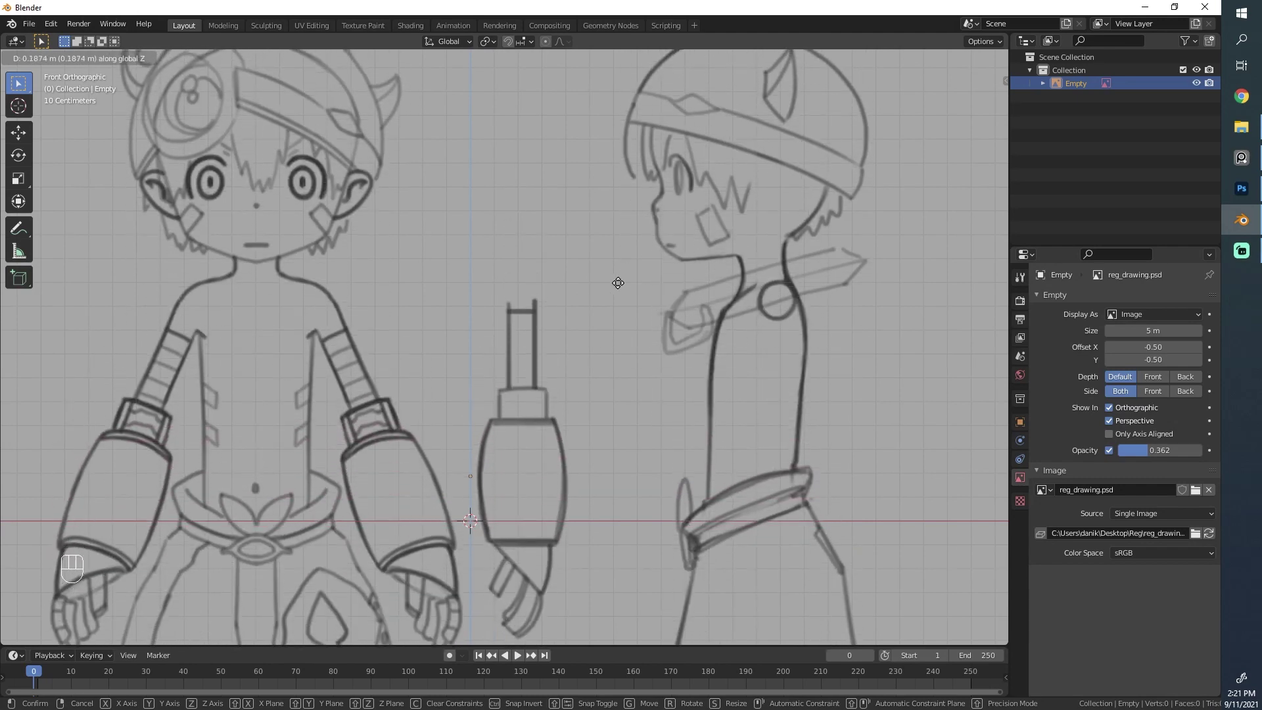
left_click(526, 329)
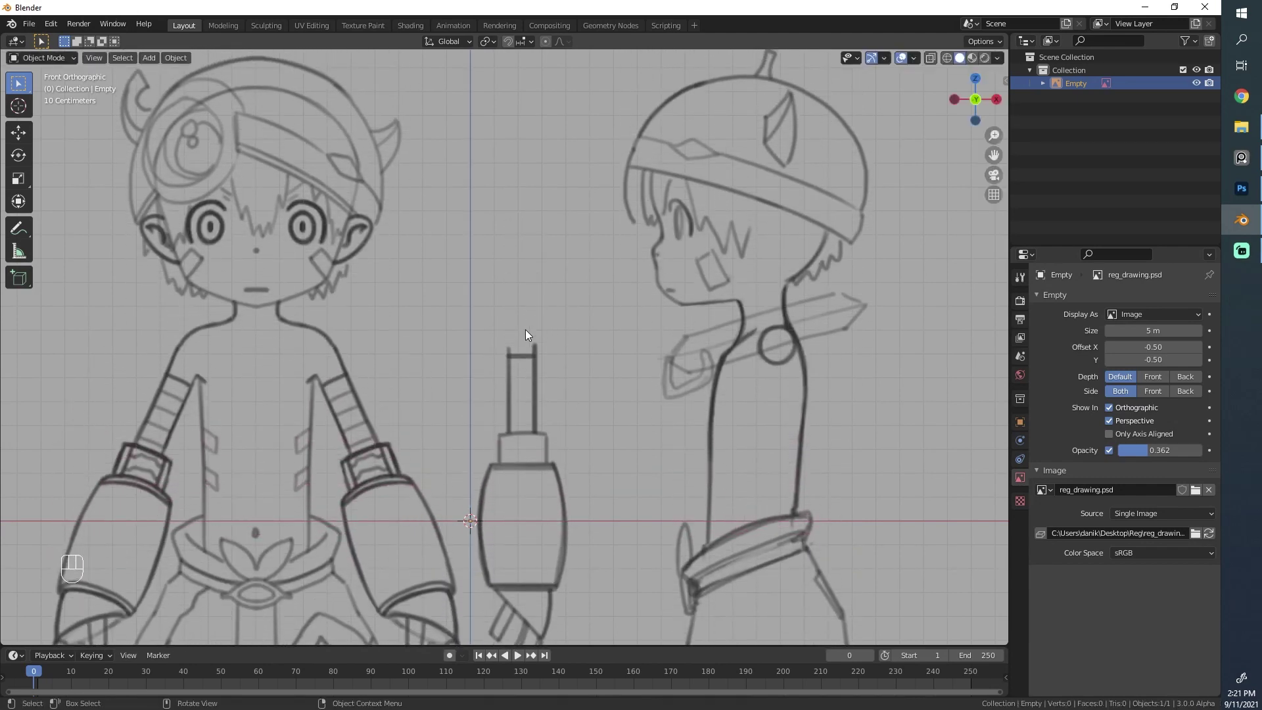
- Shift the reference image sideways along the X axis
key("g")
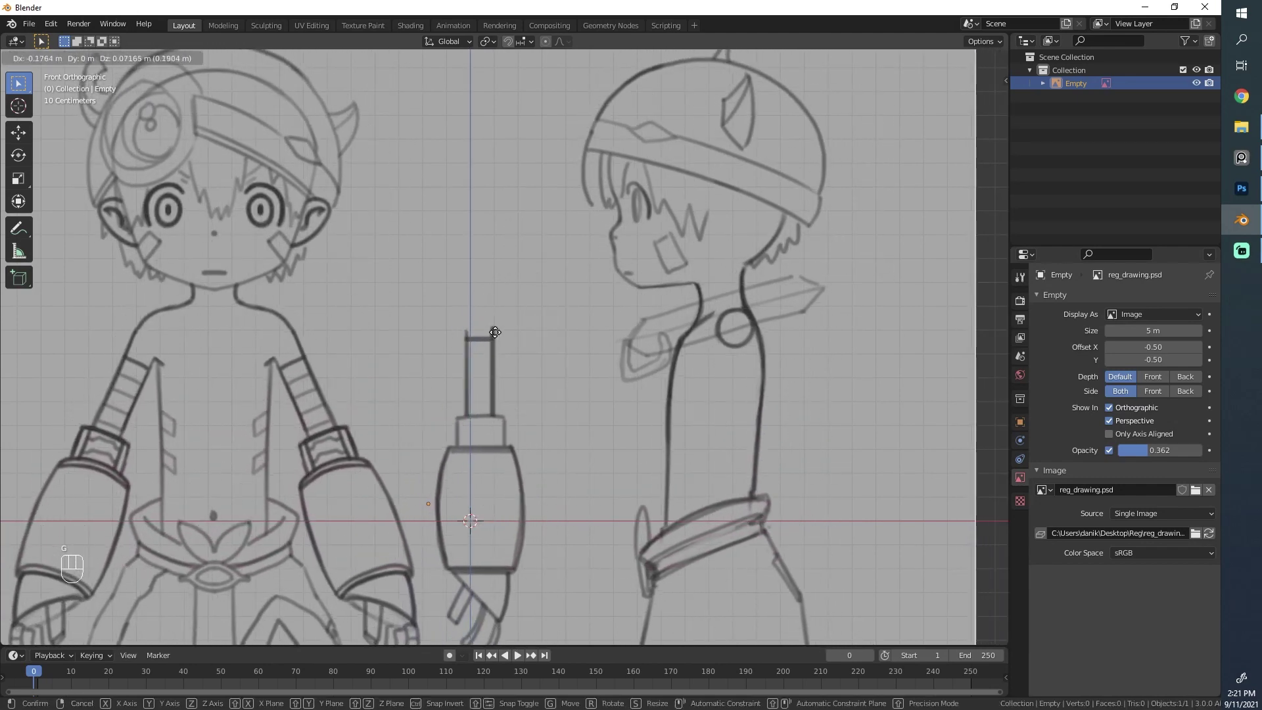
key("x")
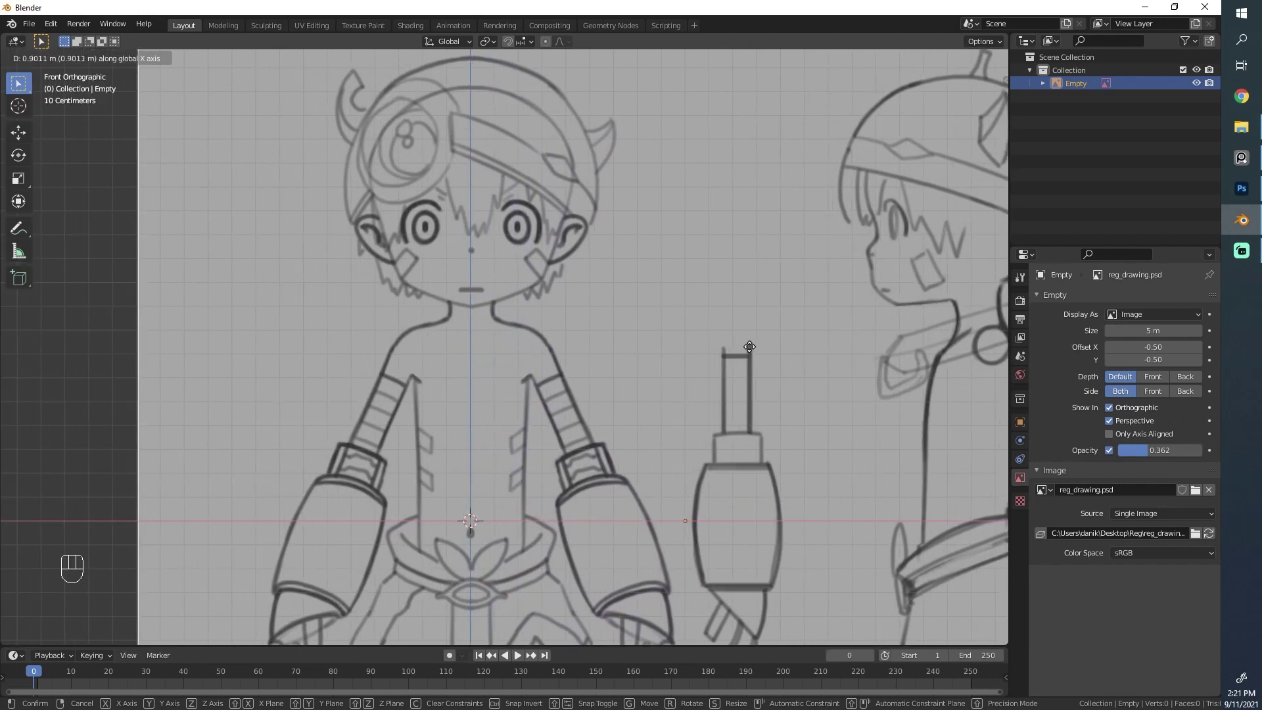
left_click(749, 347)
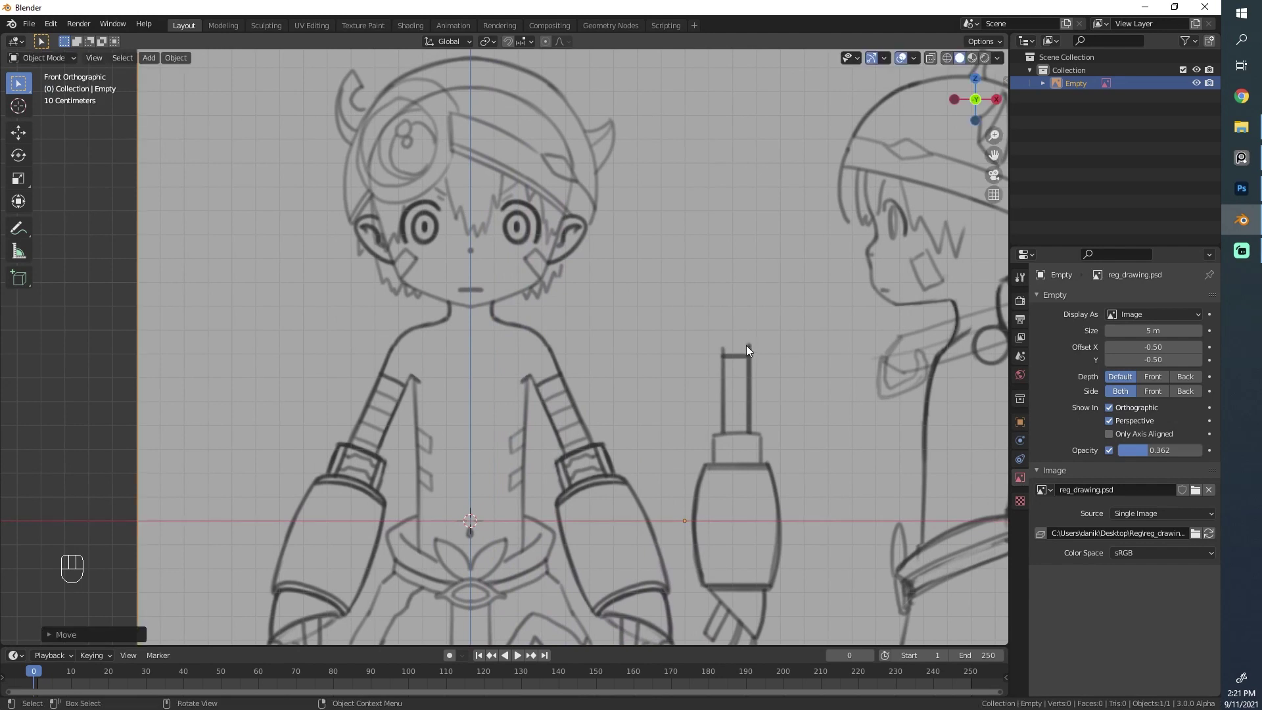
scroll(450, 417, "down", 4)
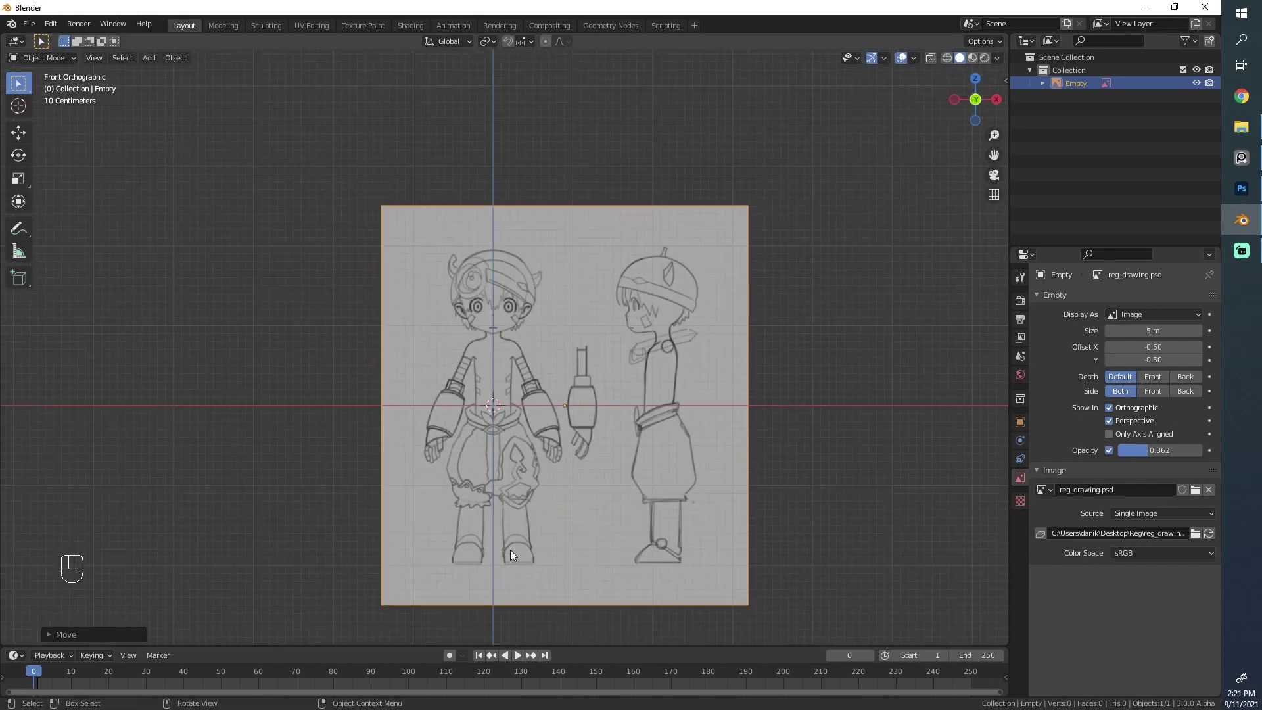
- Raise the image along Z so the characters' feet rest on the red ground line
key("g")
key("z")
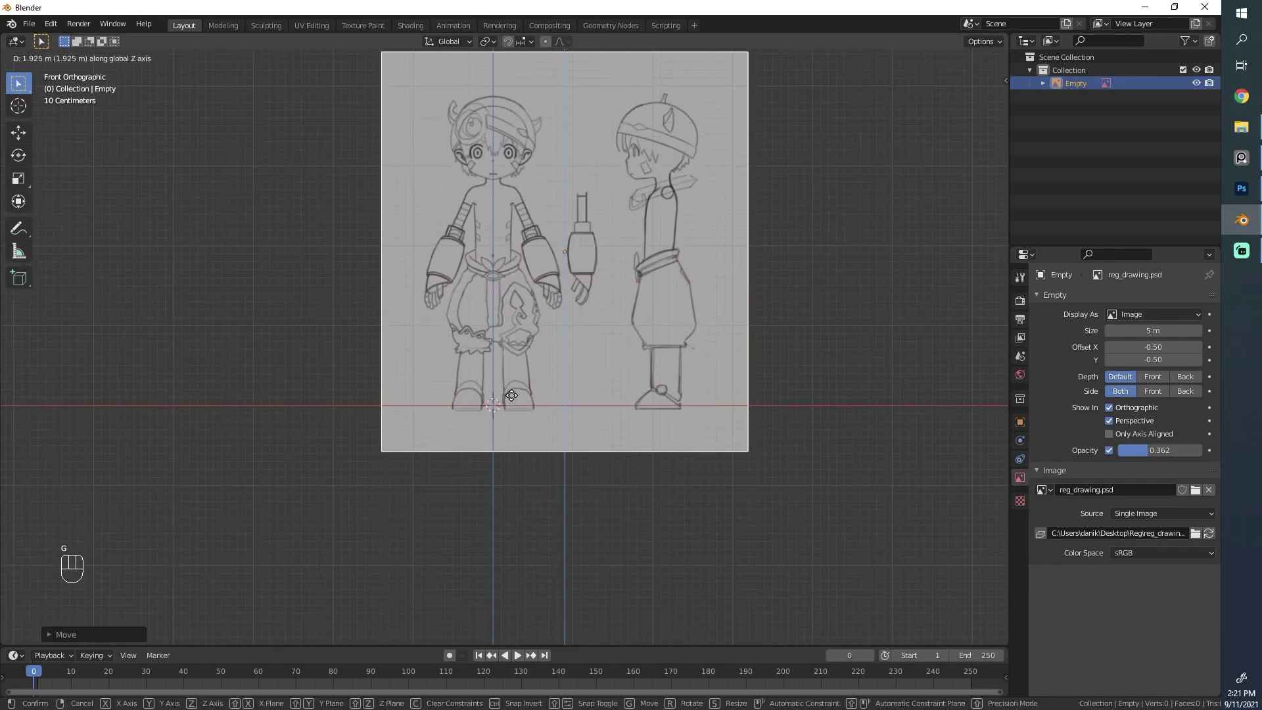
scroll(512, 393, "up", 10)
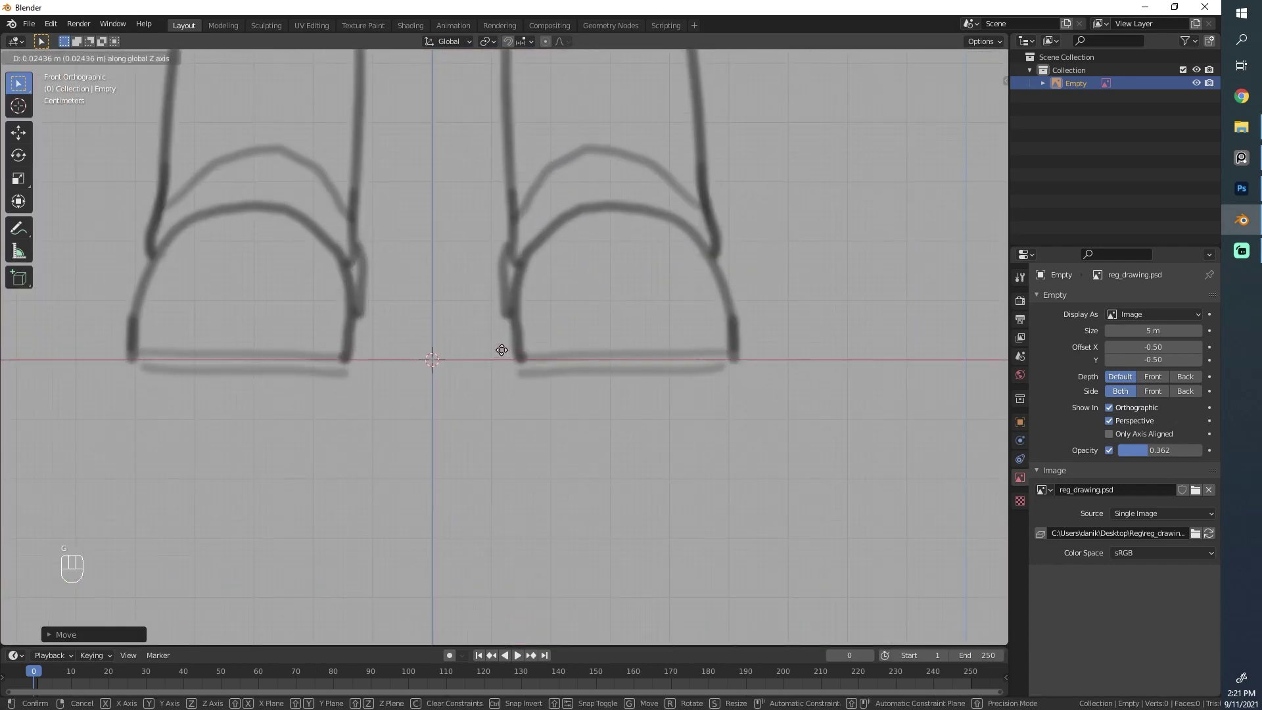
left_click(498, 348)
scroll(494, 350, "down", 8)
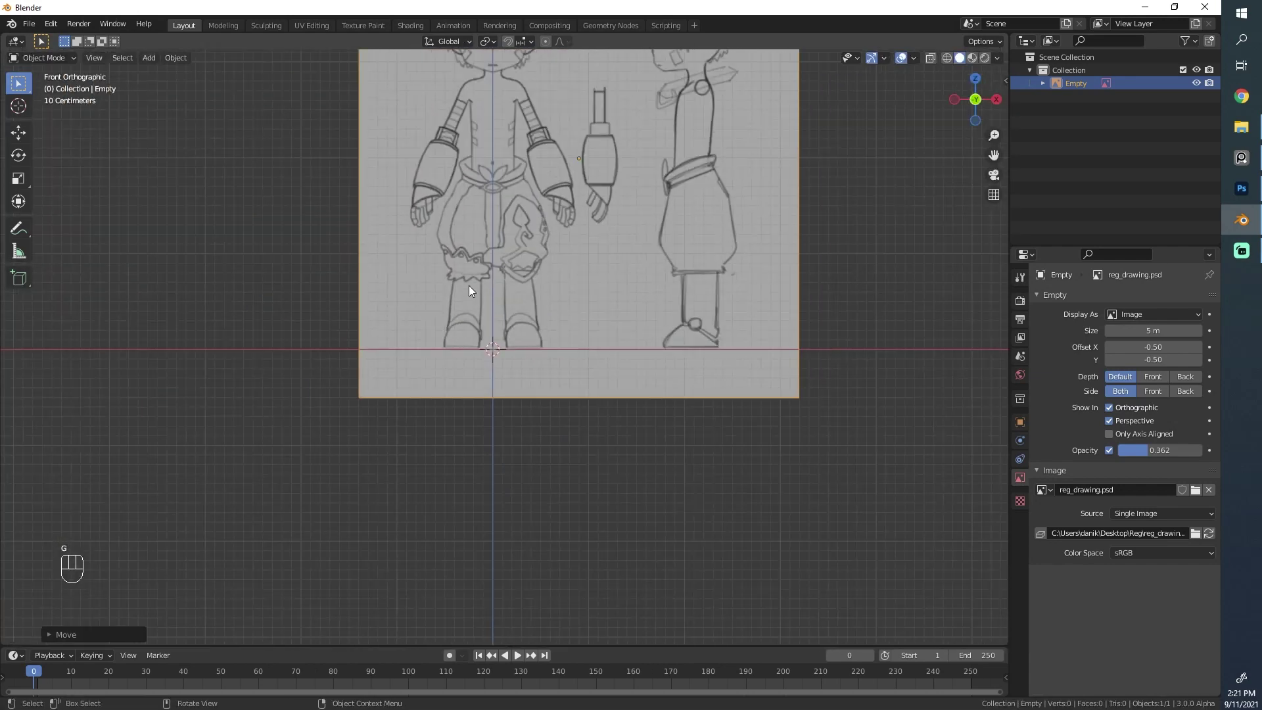
middle_click_drag(468, 285, 443, 460, "shift")
scroll(473, 427, "up", 1)
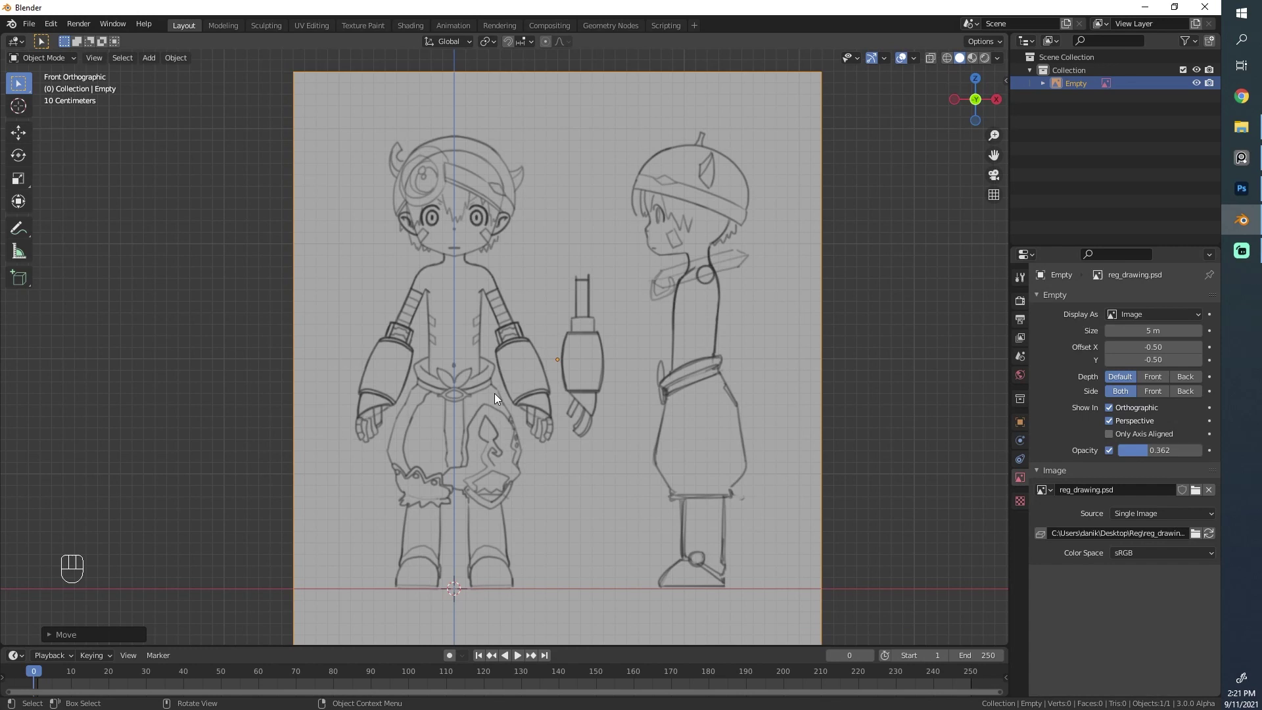
scroll(494, 393, "up", 1)
scroll(494, 393, "down", 2)
scroll(495, 393, "up", 1)
scroll(494, 392, "down", 2)
middle_click_drag(597, 322, 593, 416)
- Duplicate the image empty as Empty.001, keeping the copy exactly on the original
middle_click_drag(504, 372, 518, 285)
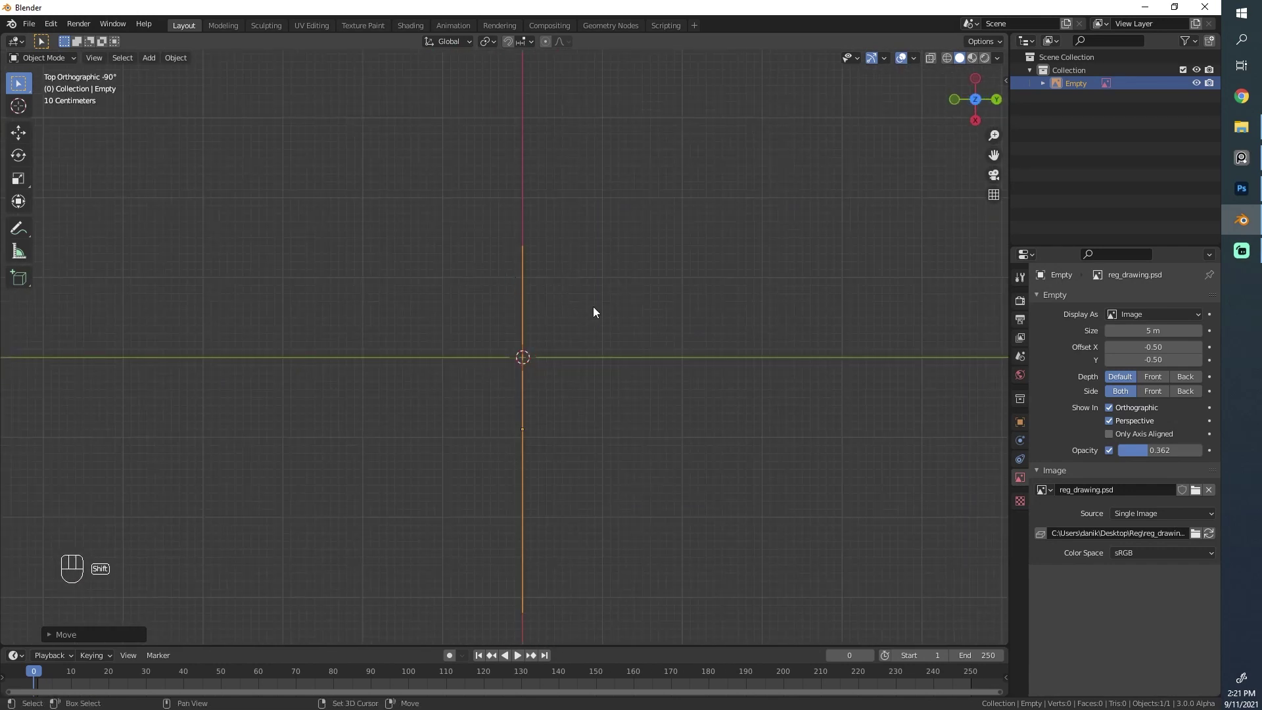
key("shift+d")
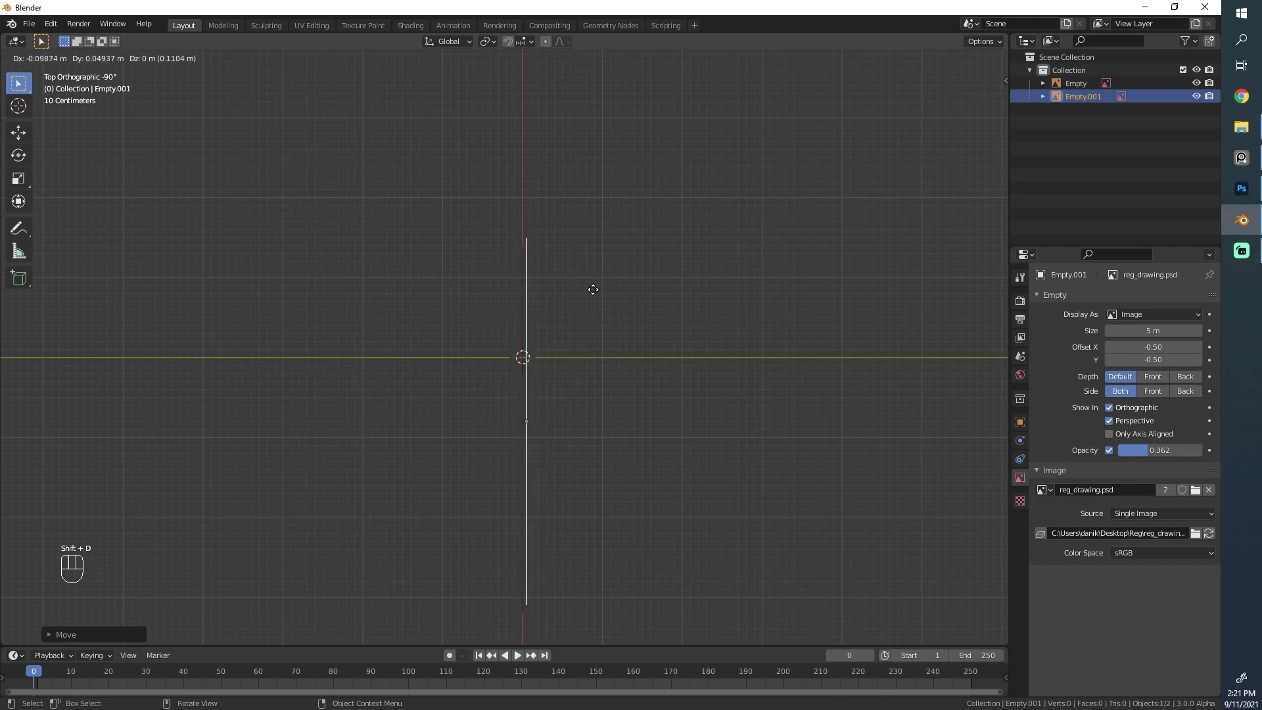
right_click(557, 291)
scroll(565, 377, "up", 1)
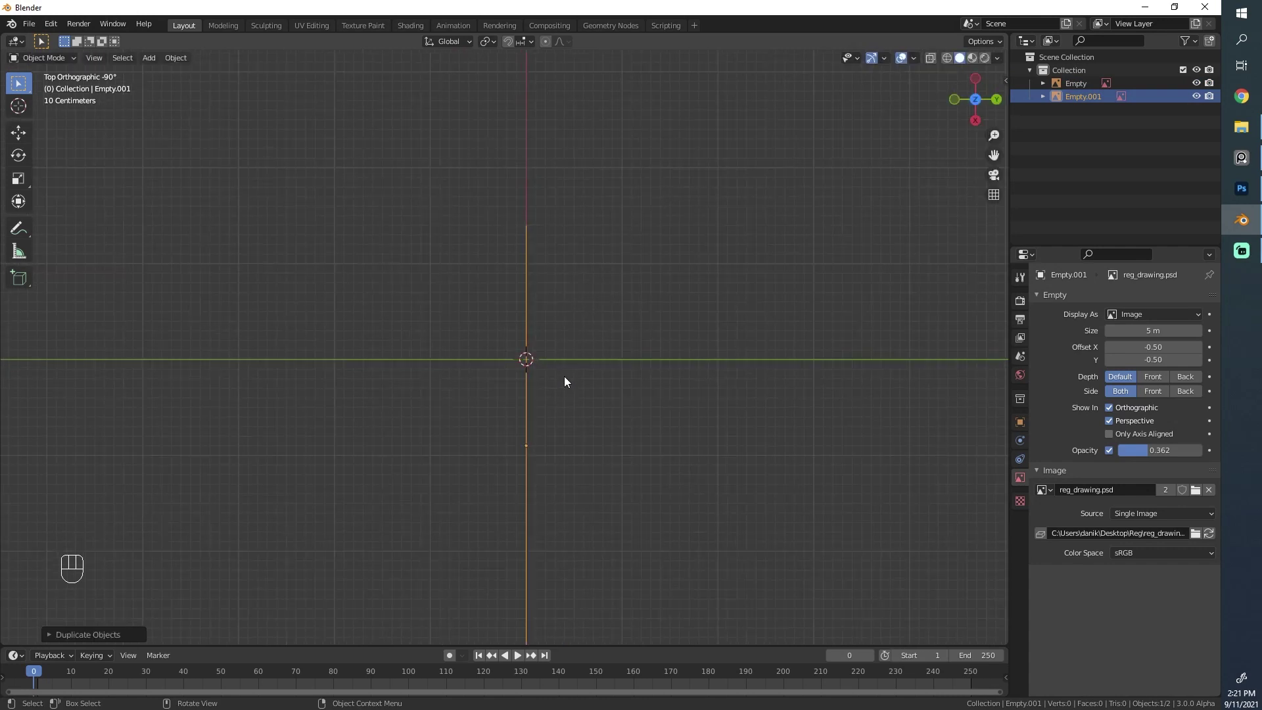
middle_click_drag(545, 341, 546, 373)
- Try rotating the copy, undo it, and leave the copy at the original spot
key("r")
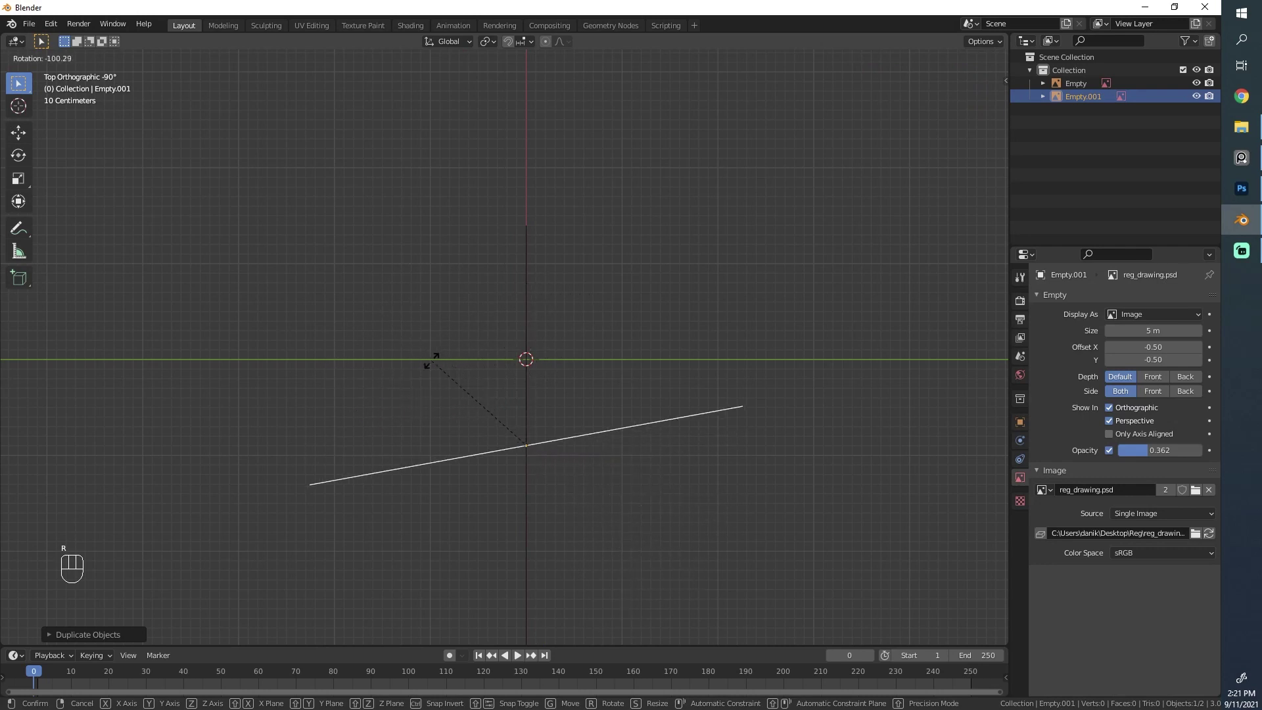
left_click(527, 444)
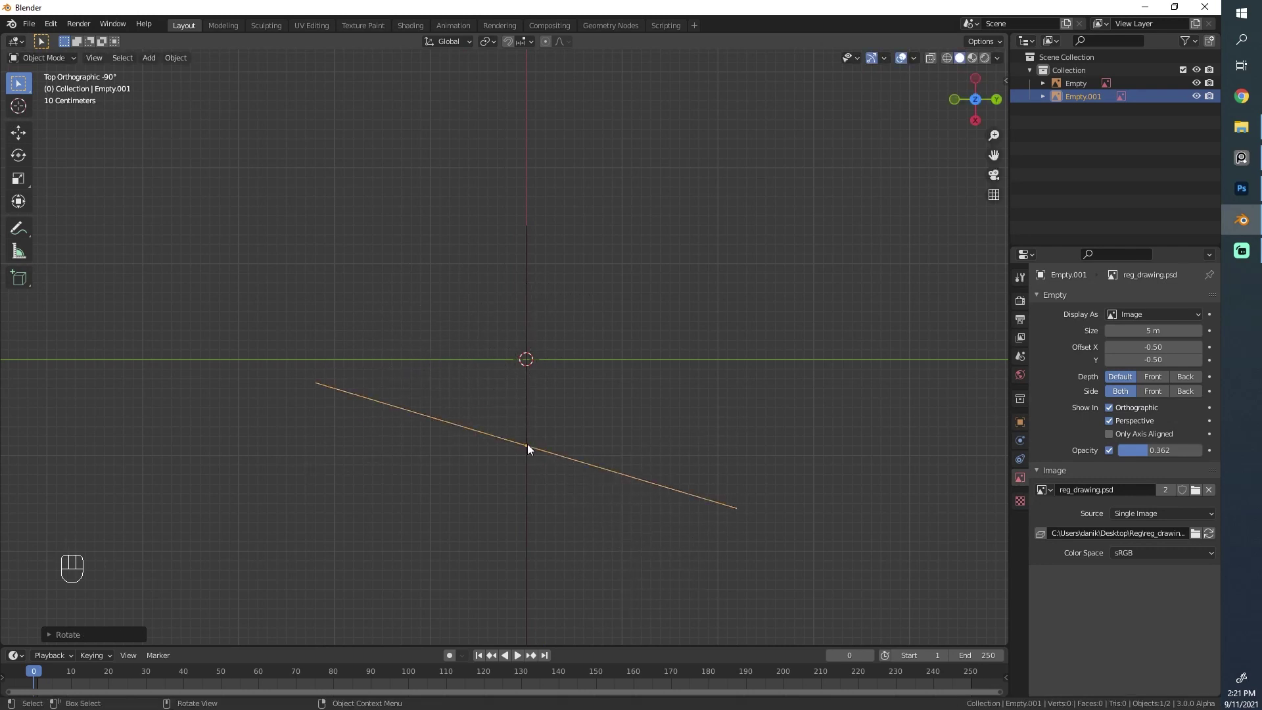
middle_click_drag(527, 443, 680, 369)
key("ctrl+z")
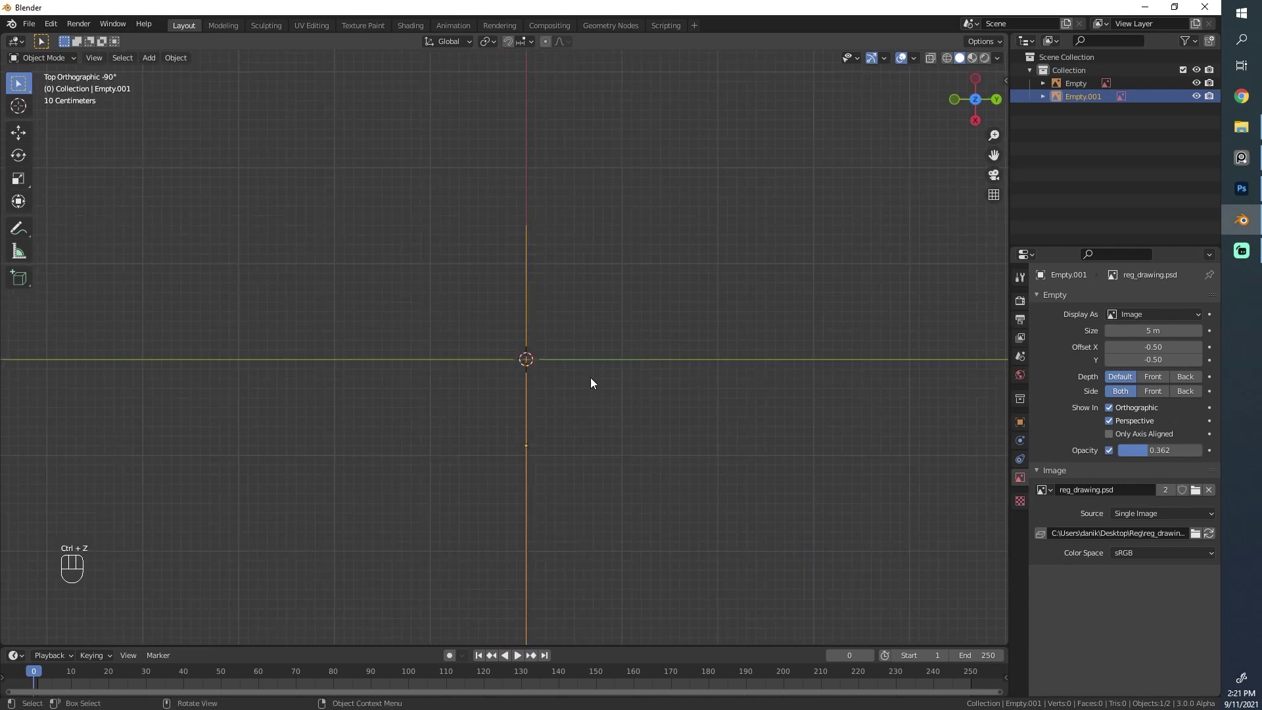
key("g")
right_click(570, 389)
middle_click_drag(596, 415, 499, 377)
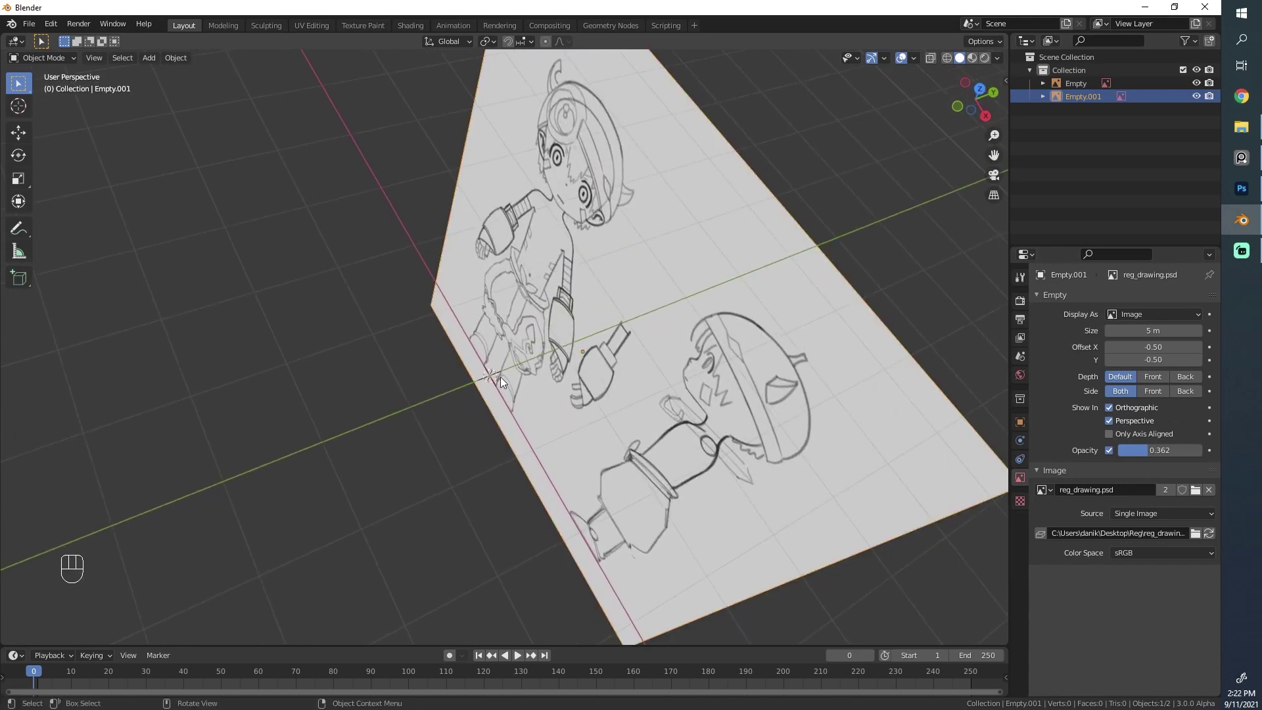
scroll(165, 207, "down", 3)
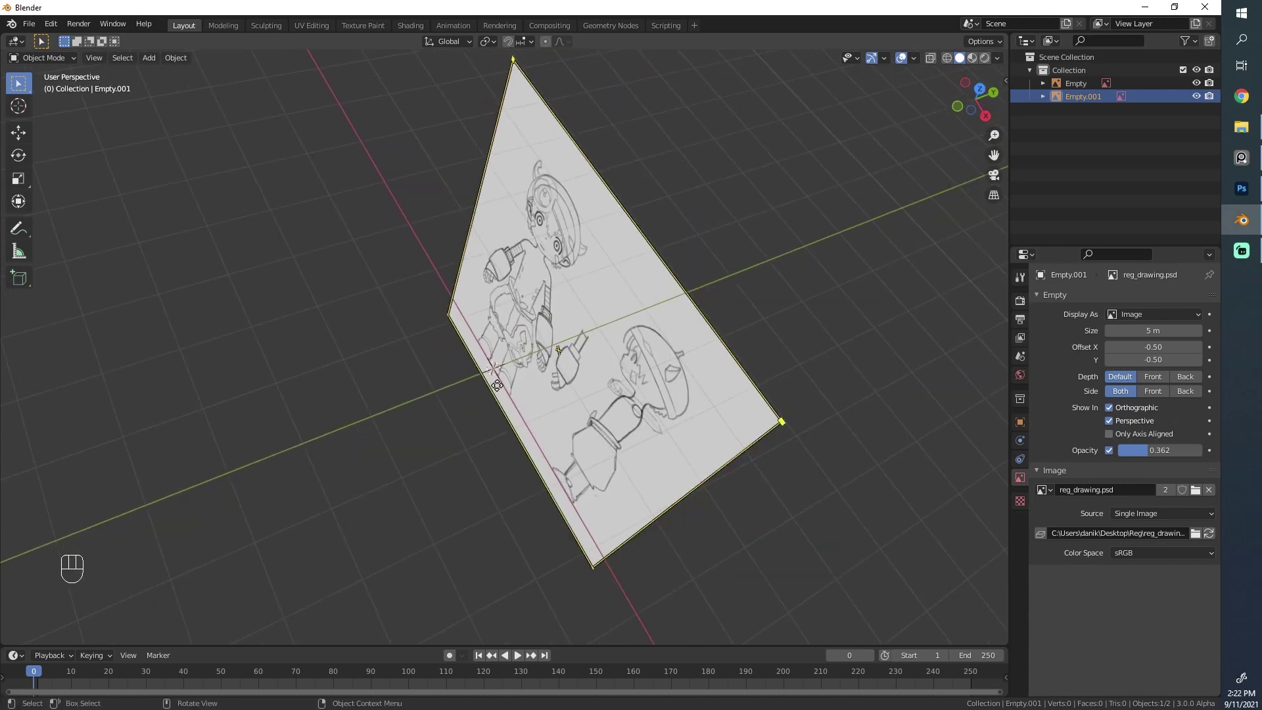
left_click(18, 106)
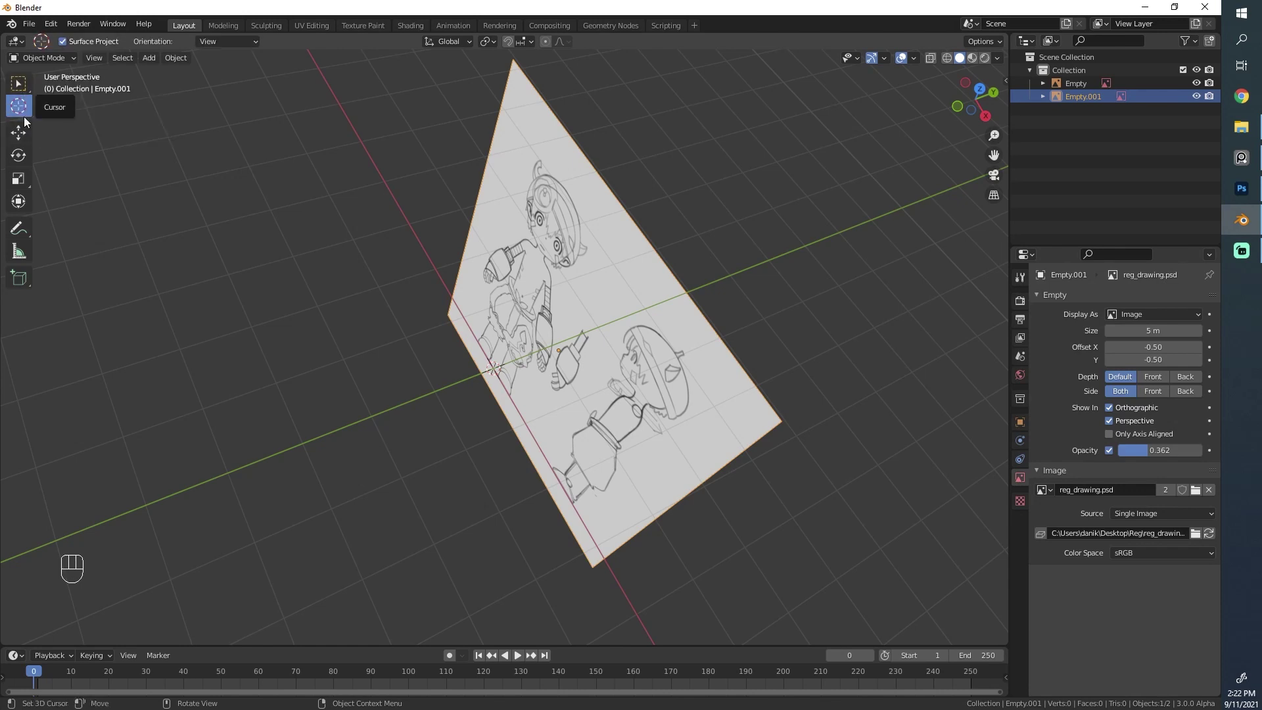
left_click_drag(210, 296, 338, 194)
scroll(242, 379, "down", 3)
left_click(338, 177)
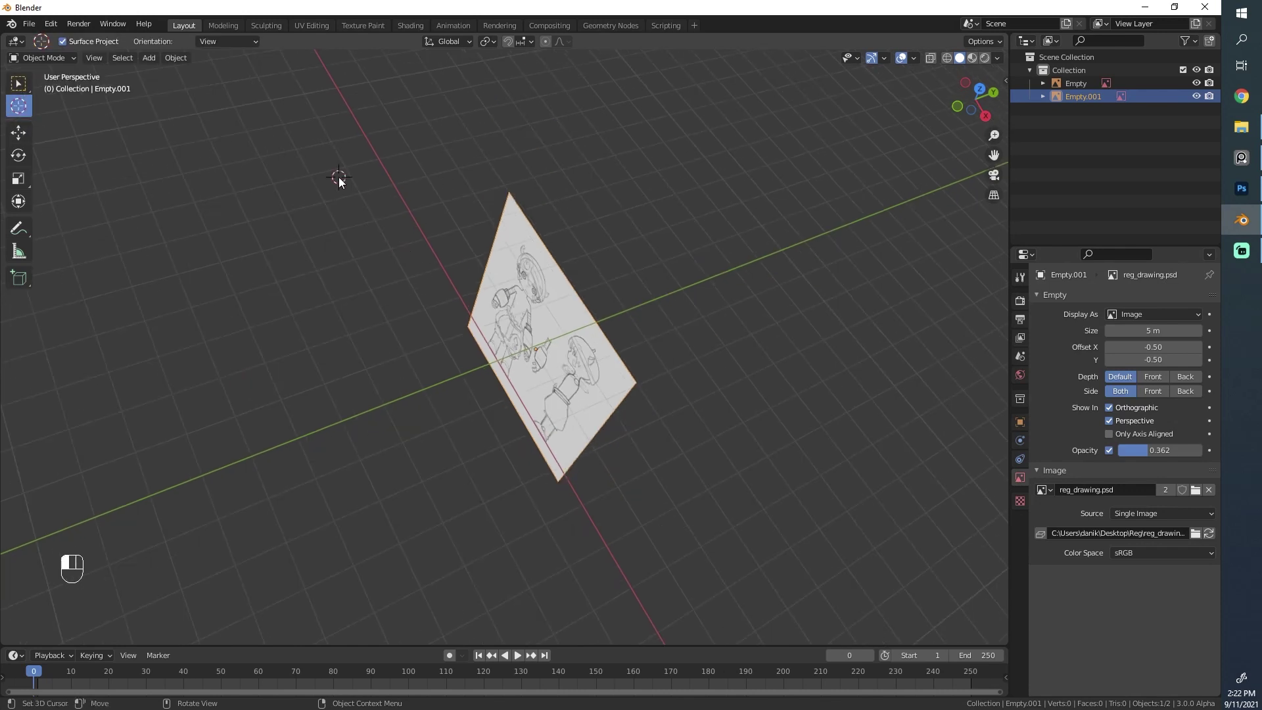
left_click(19, 82)
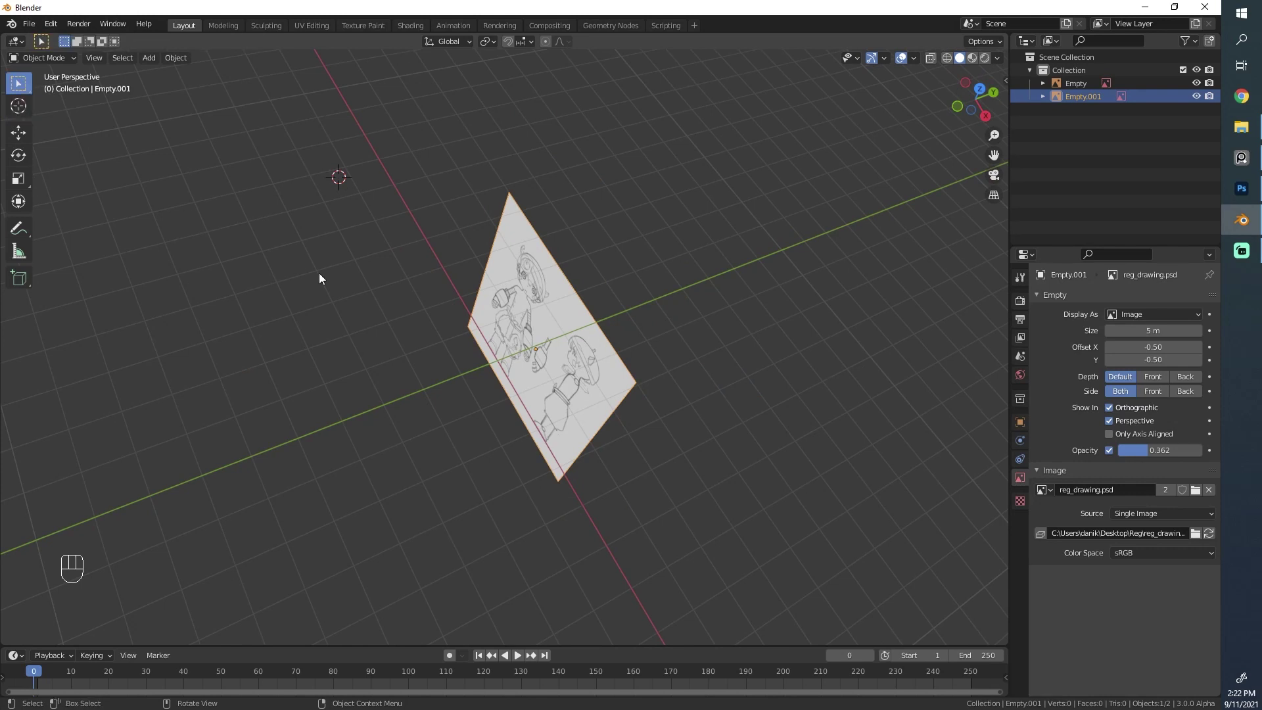
right_click(329, 251, "shift")
right_click(357, 288, "shift")
right_click(314, 362, "shift")
right_click(475, 164, "shift")
middle_click_drag(672, 288, 657, 315)
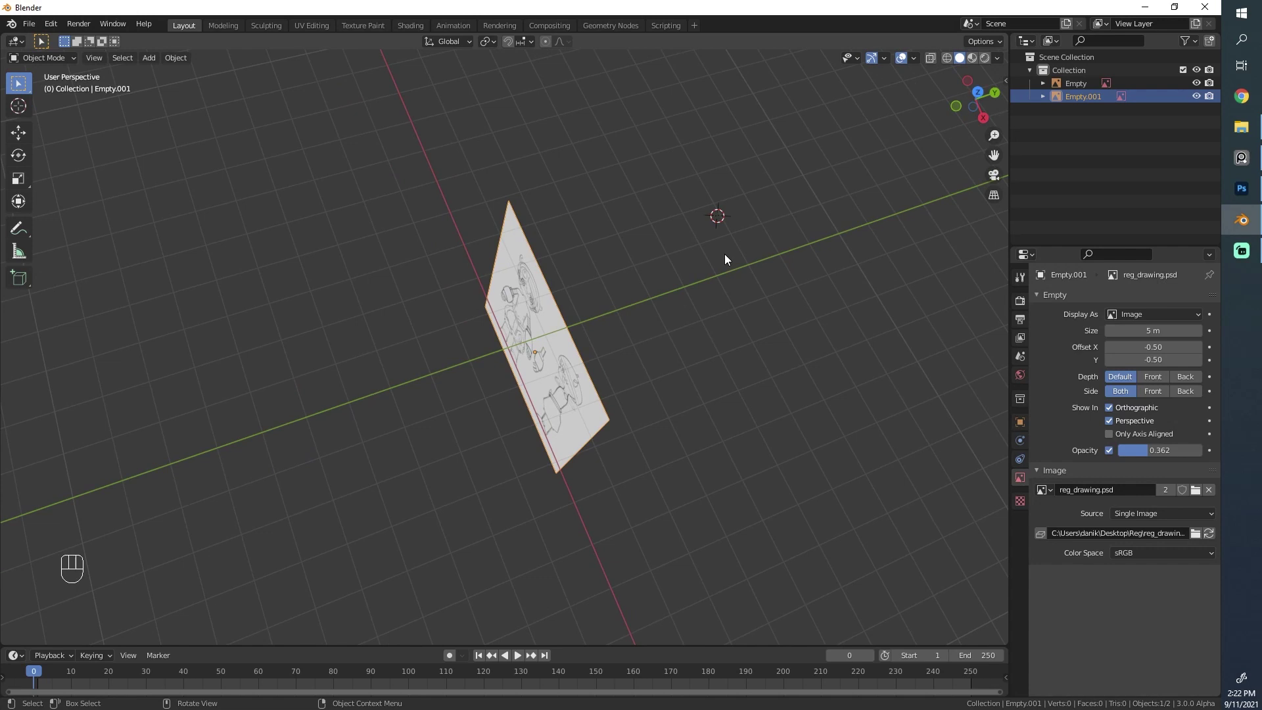
key("shift+c")
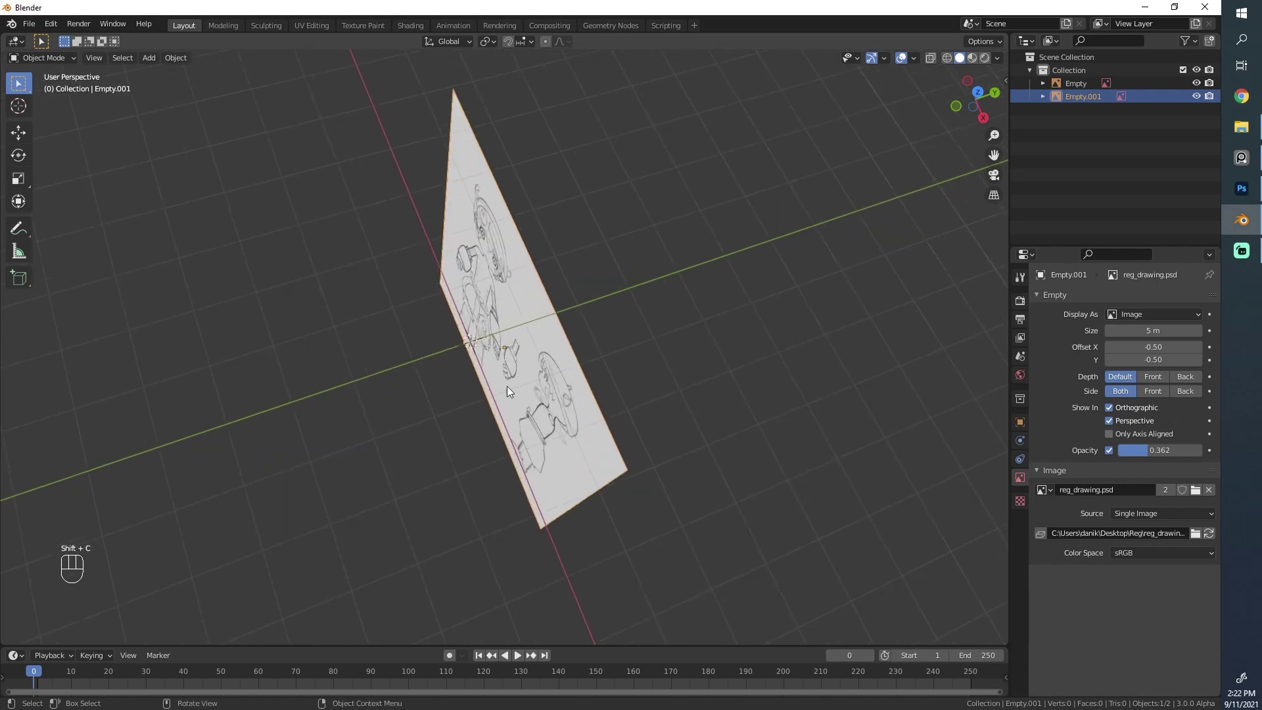
scroll(525, 348, "up", 1)
right_click(716, 274, "shift")
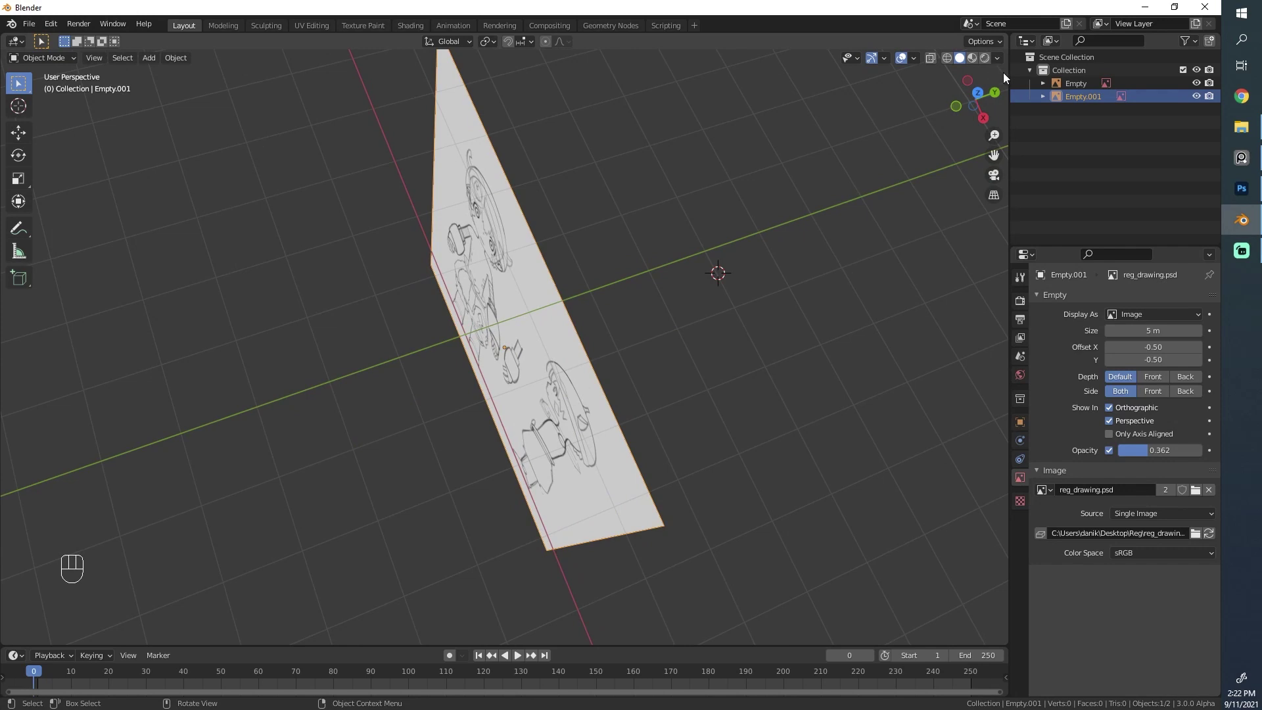
key("n")
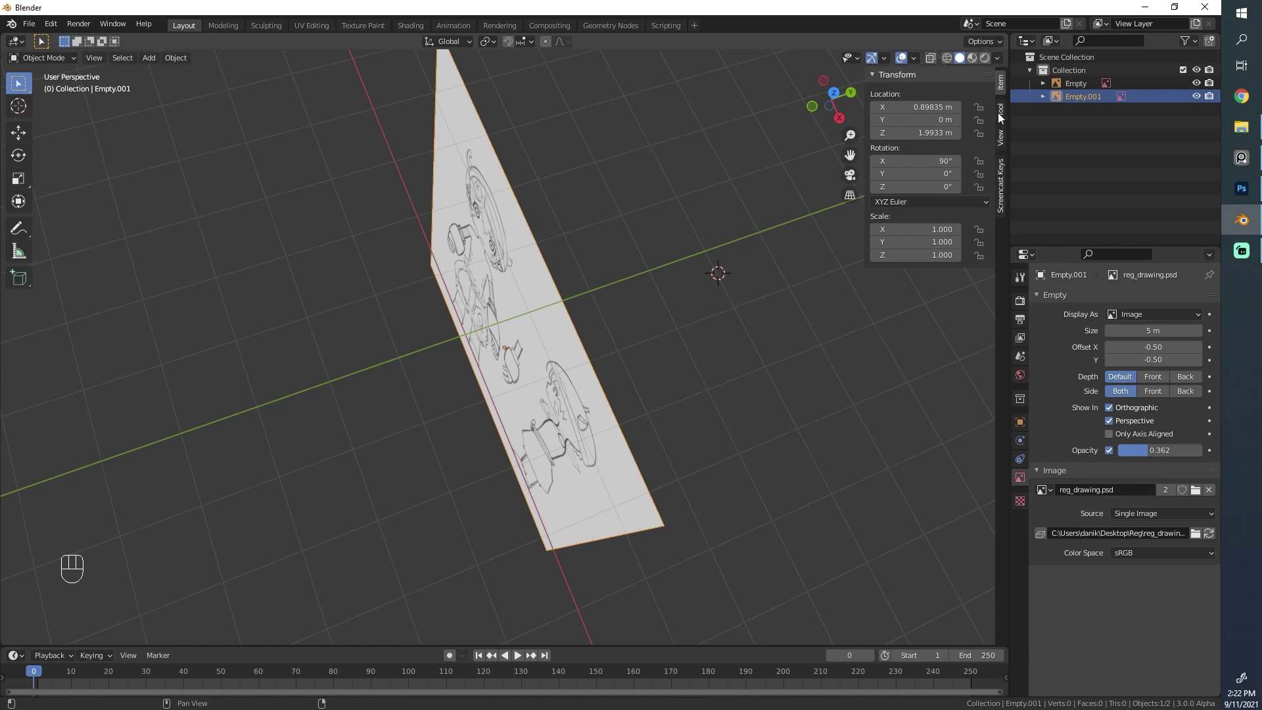
left_click(1000, 137)
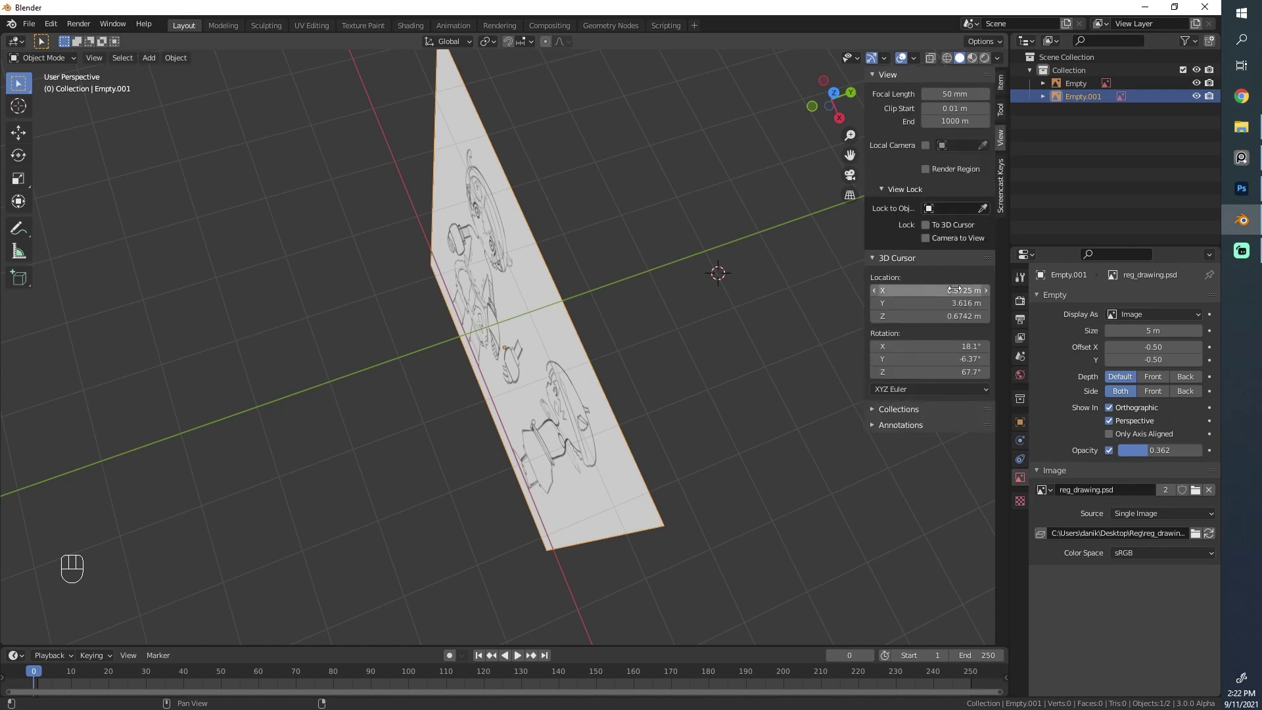
left_click_drag(954, 290, 750, 356)
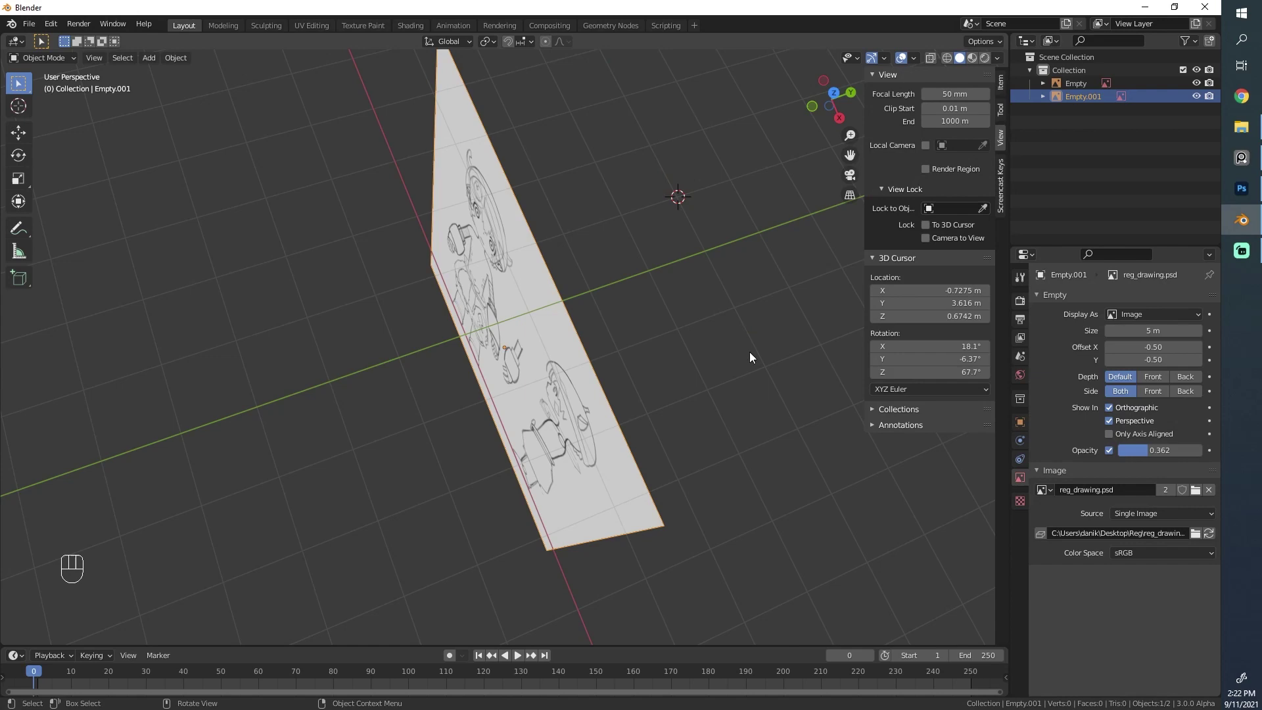
key("n")
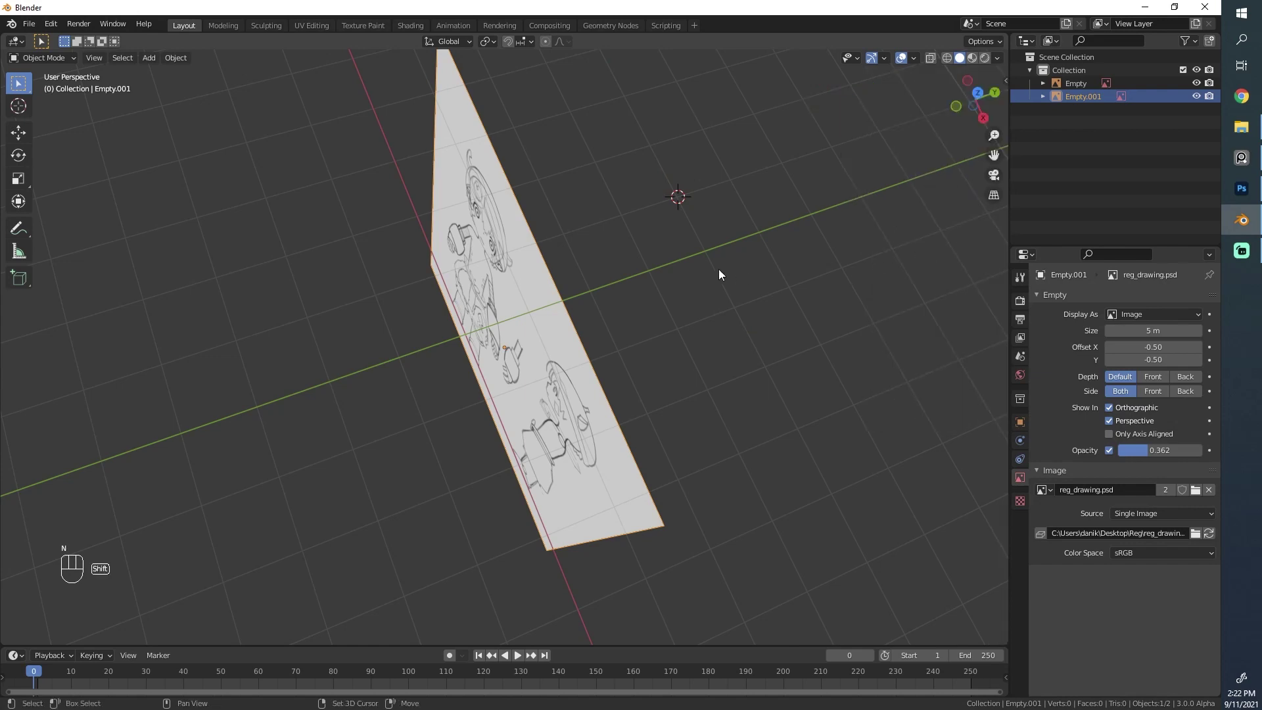
key("shift+c")
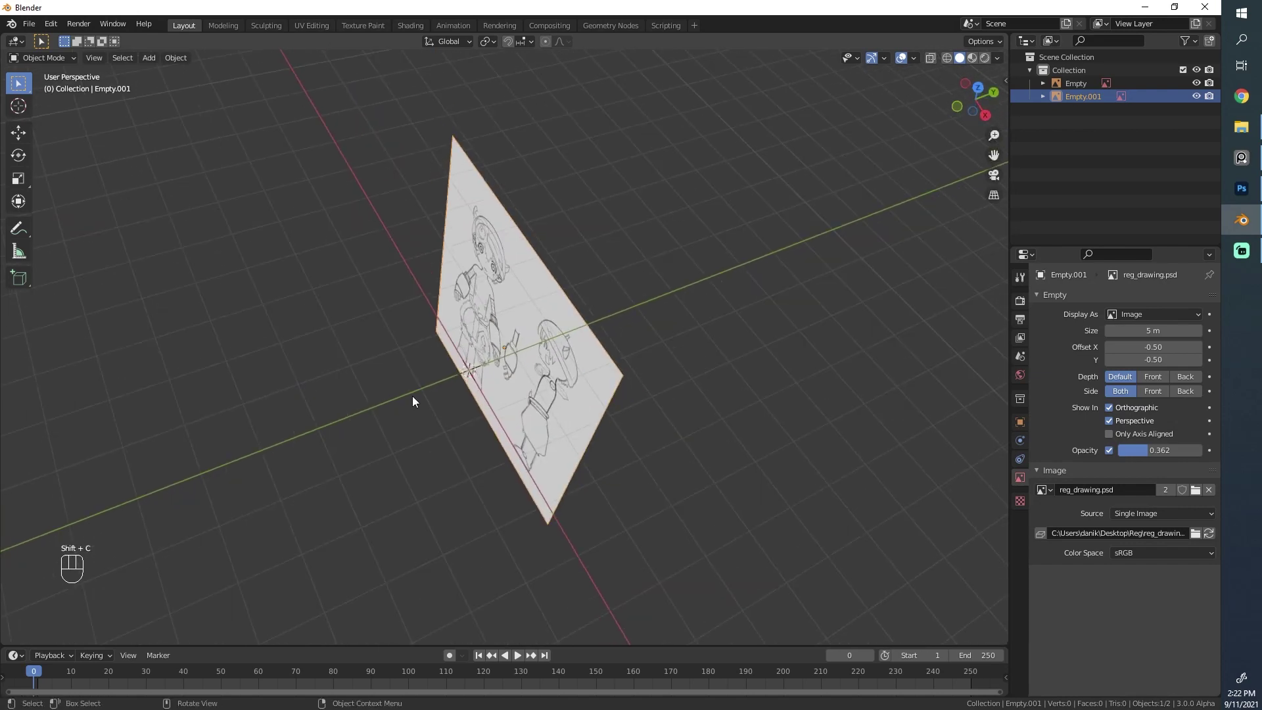
middle_click_drag(422, 391, 624, 387)
left_click(629, 387)
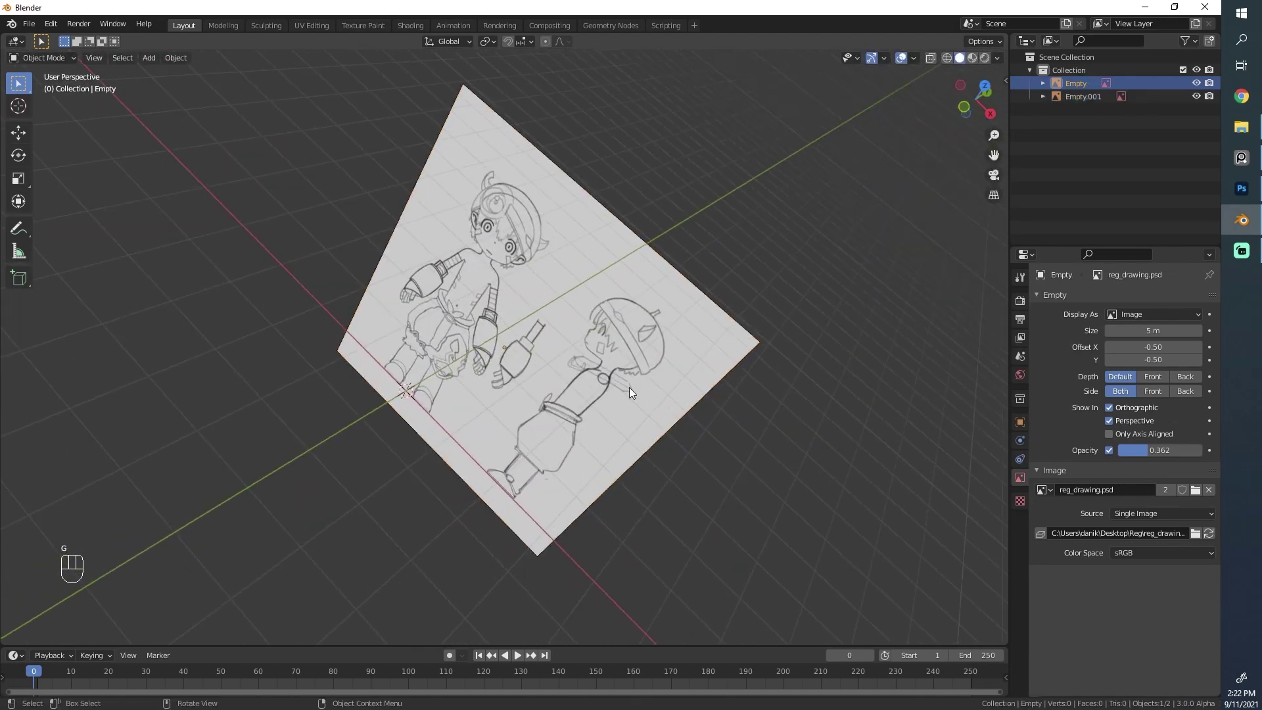
left_click(640, 341)
key("g")
right_click(532, 370)
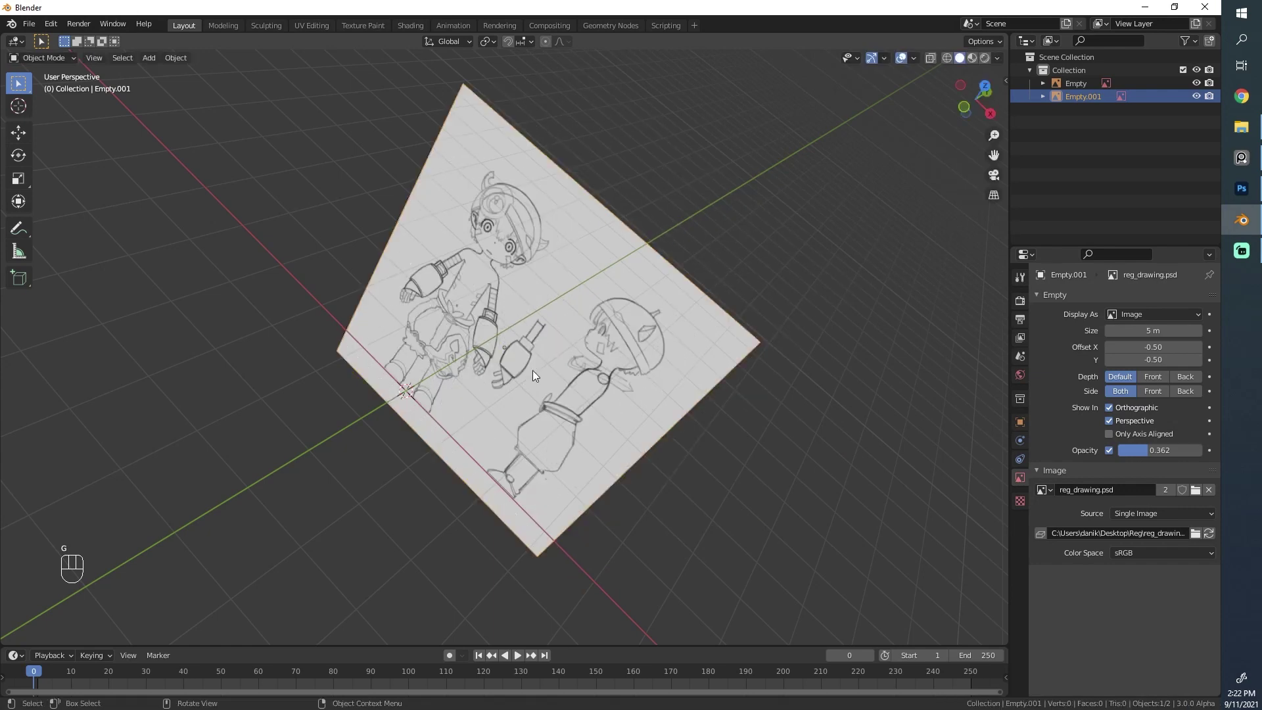
middle_click_drag(532, 369, 660, 397)
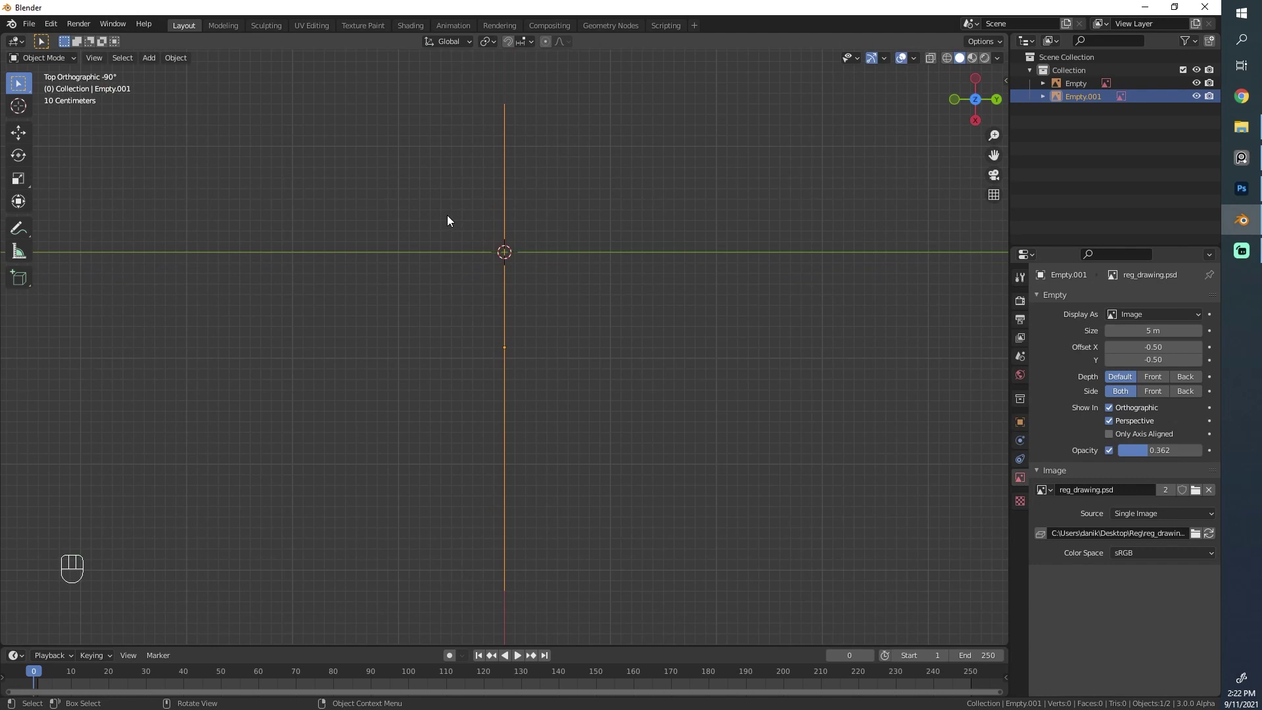
- Set the pivot point to the 3D cursor and try a first rotation of the copy
key("period")
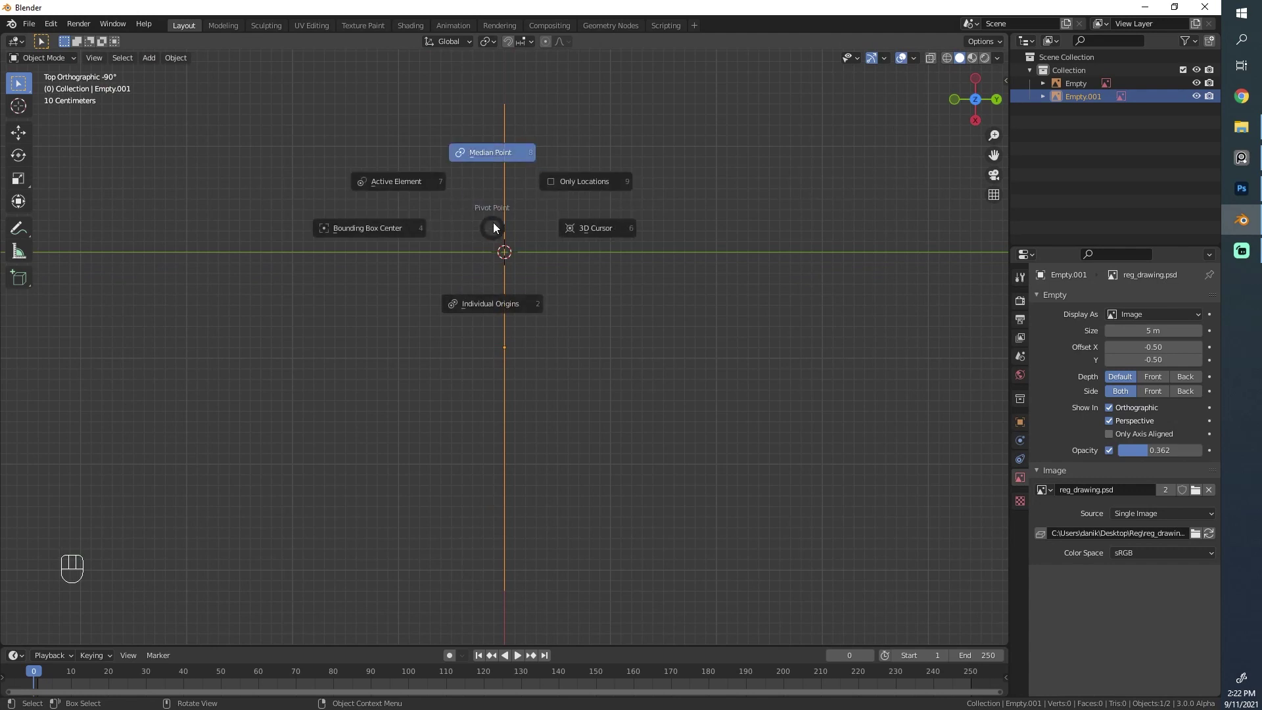
left_click(440, 81)
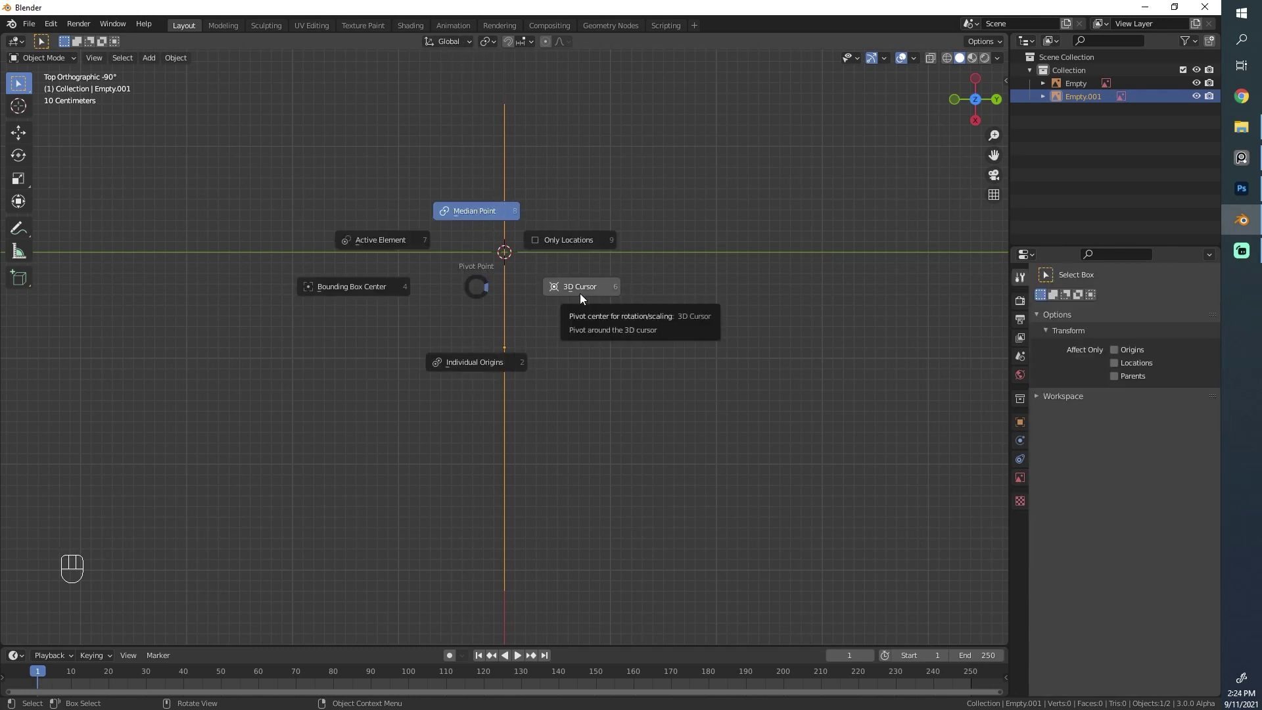
left_click(579, 293)
key("r")
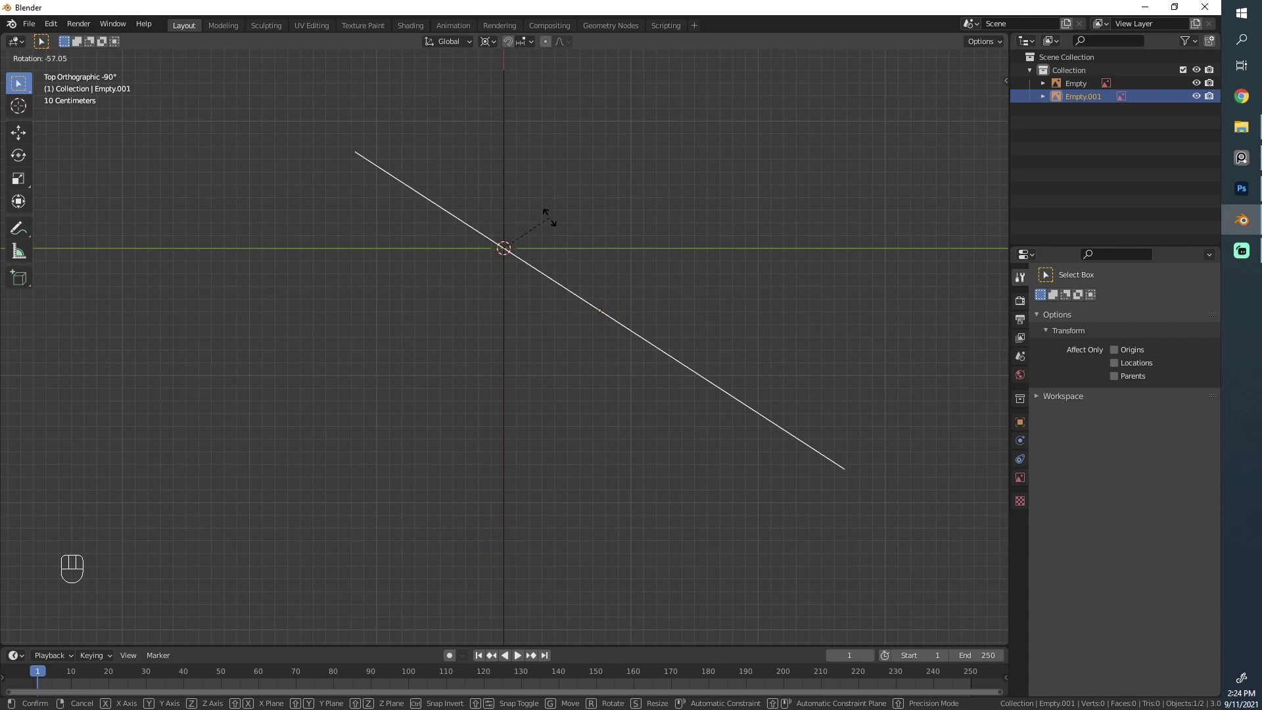
left_click(482, 386)
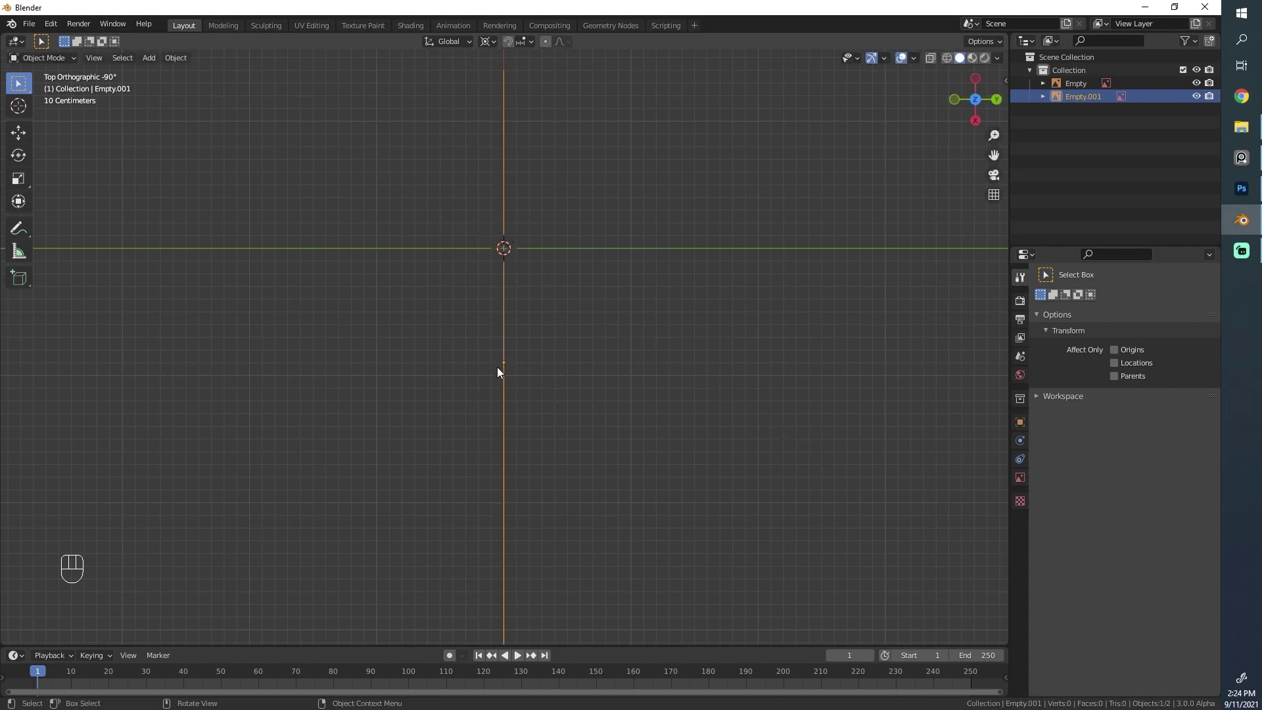
- Rotate Empty.001 -90° with Ctrl snapping so it crosses the original plane
key("r")
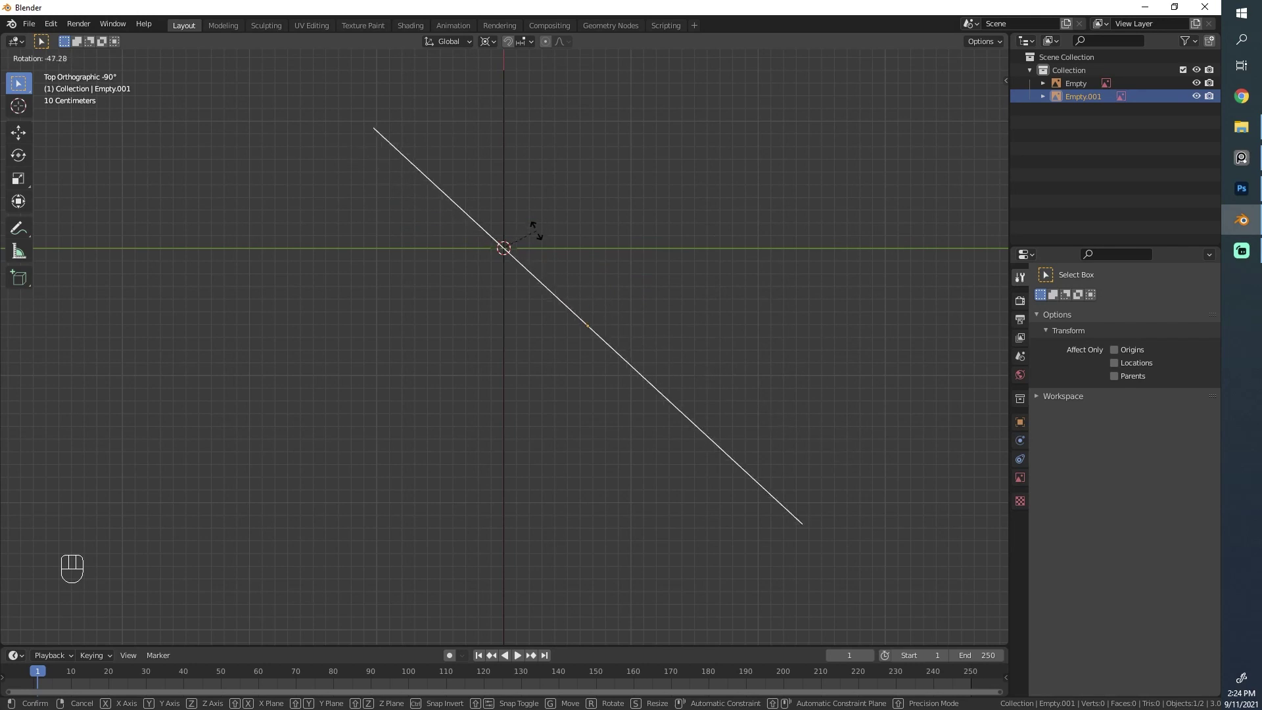
key("ctrl")
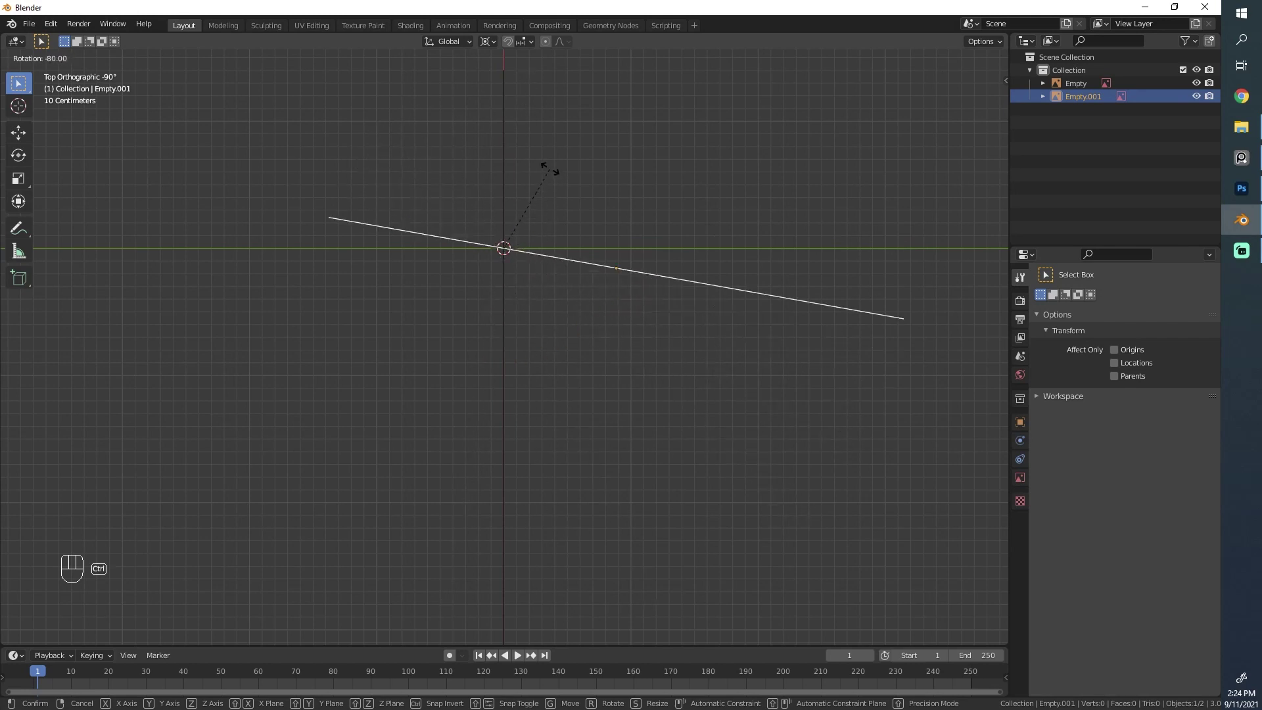
left_click(549, 122)
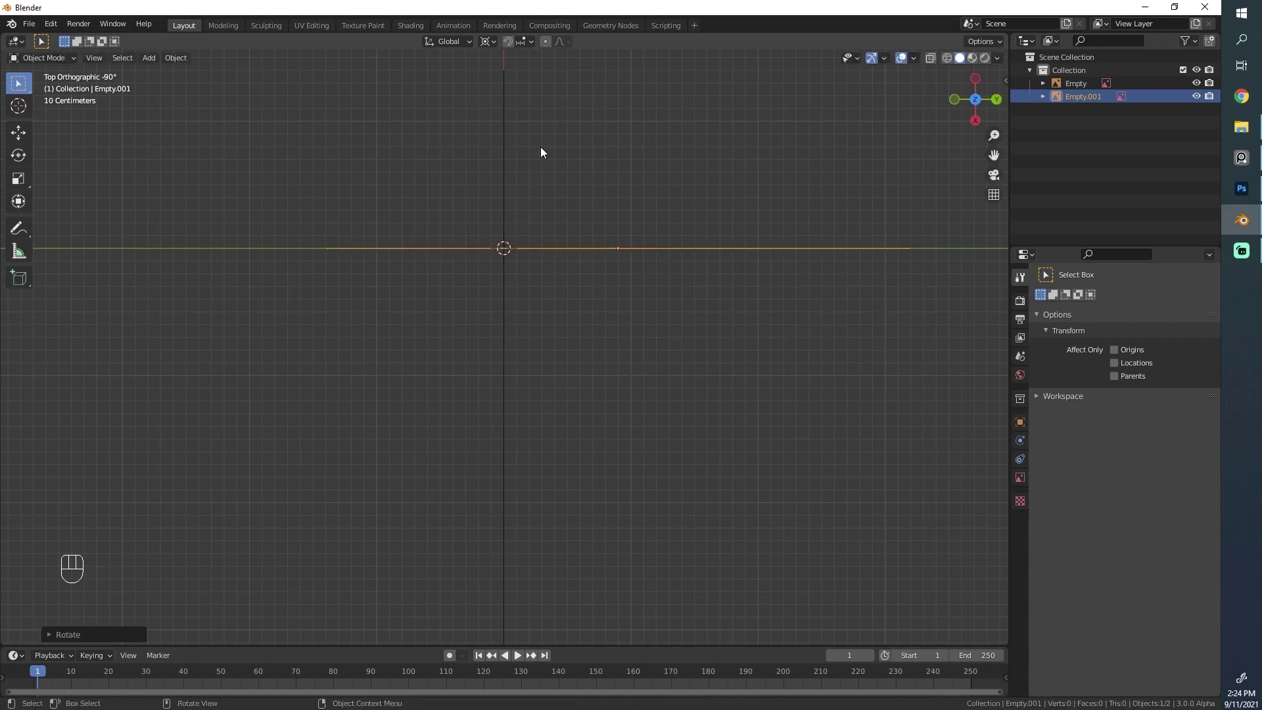
left_click(523, 41)
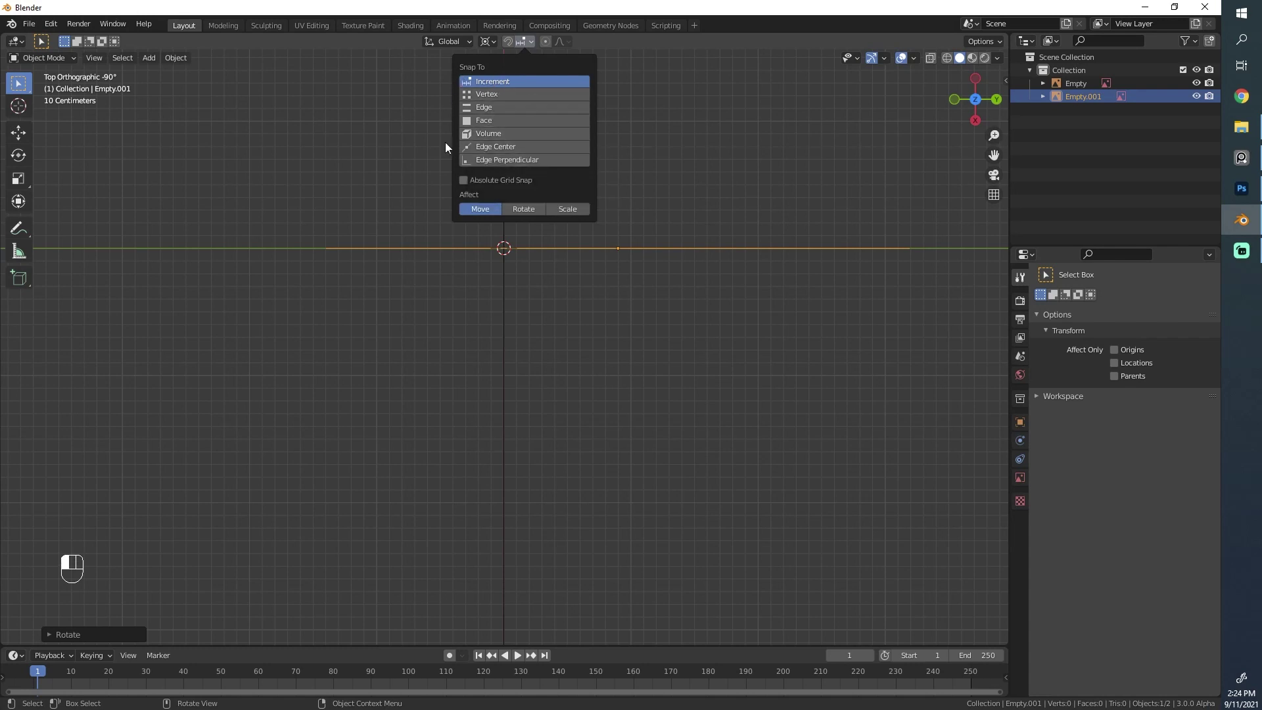
key("r")
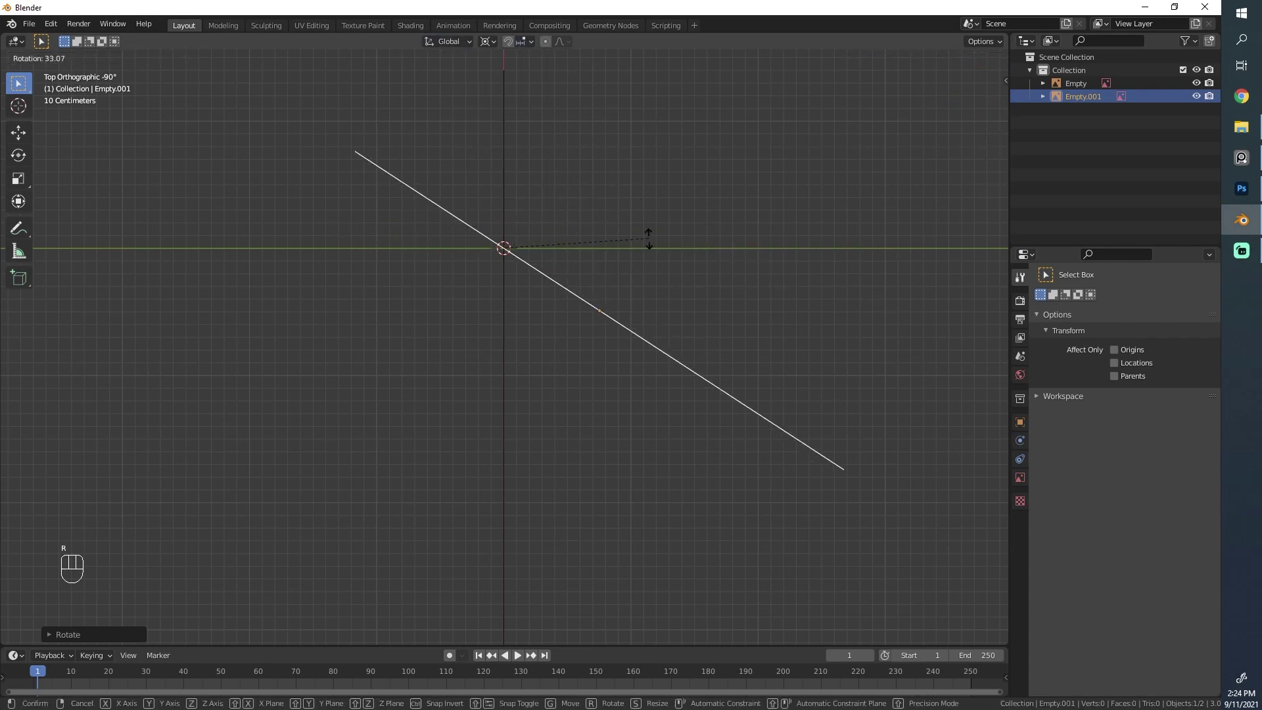
left_click(634, 148)
middle_click_drag(586, 435, 531, 341)
- In Right Orthographic view, slide Empty.001 along Y until the side figure sits on the axis
key("KP_3")
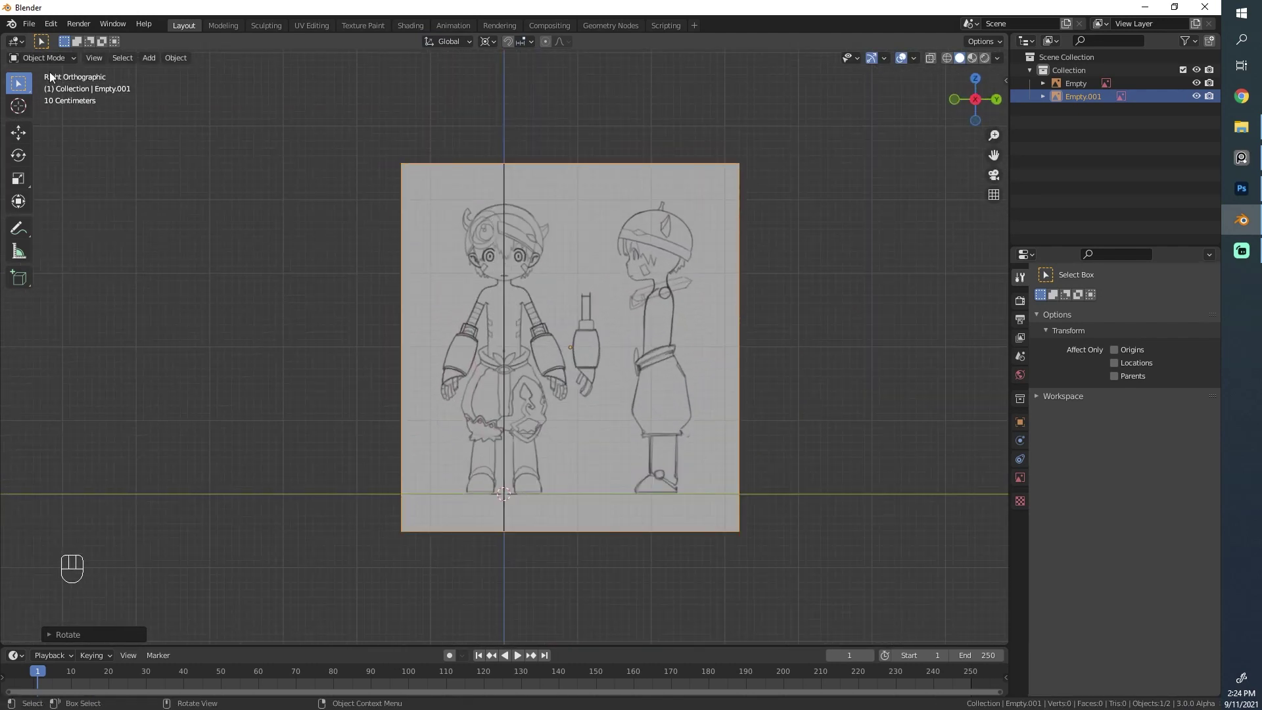
scroll(710, 408, "up", 2)
key("g")
key("y")
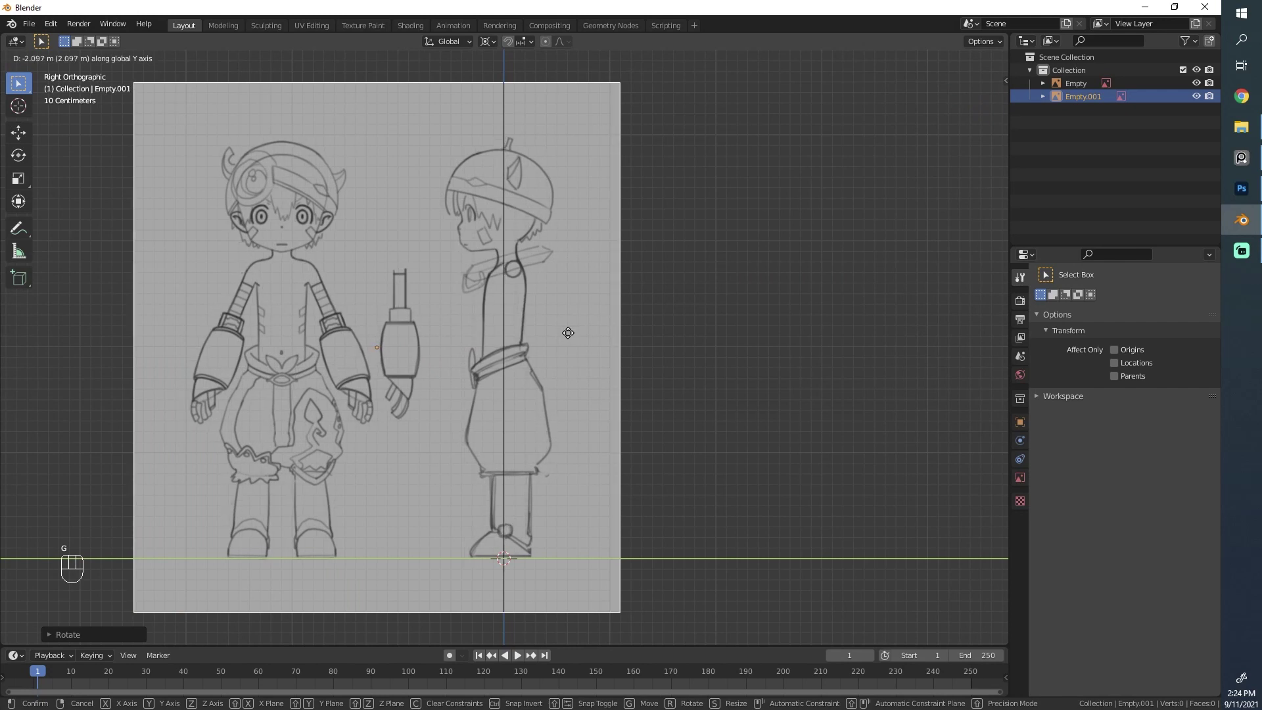
left_click(566, 330)
key("g")
key("y")
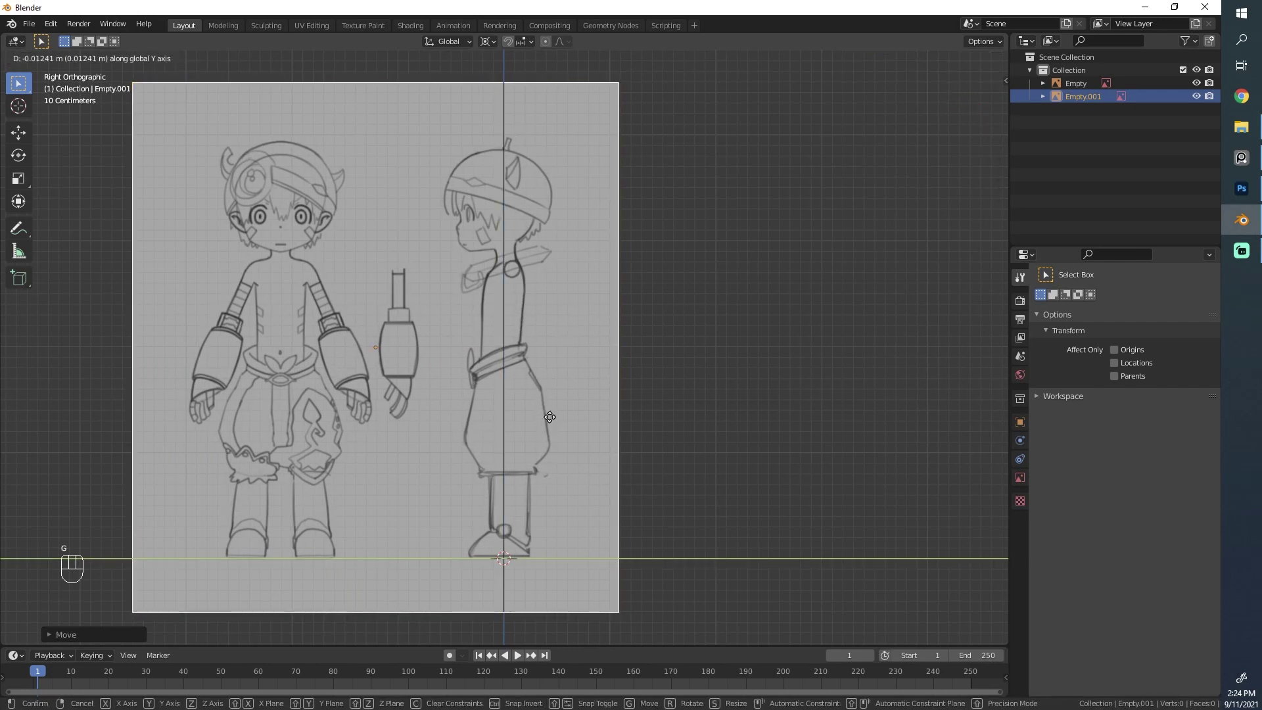
left_click(549, 419)
scroll(526, 408, "down", 2)
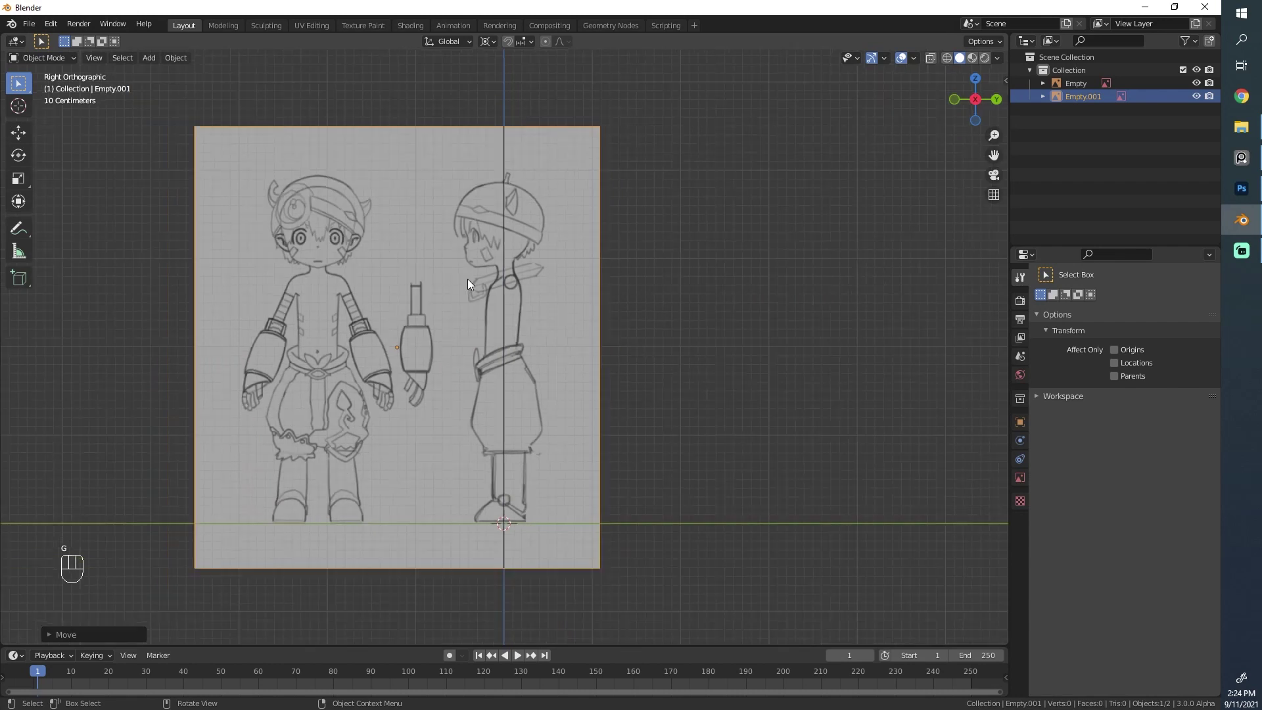
- Orbit around the two crossed reference planes to inspect them, then deselect everything
middle_click_drag(525, 407, 439, 329)
key("alt+a")
scroll(457, 387, "up", 3)
middle_click_drag(458, 386, 535, 390)
key("ctrl+z")
key("ctrl+z")
key("ctrl+z")
key("ctrl+z")
scroll(442, 353, "up", 5)
scroll(519, 348, "up", 3)
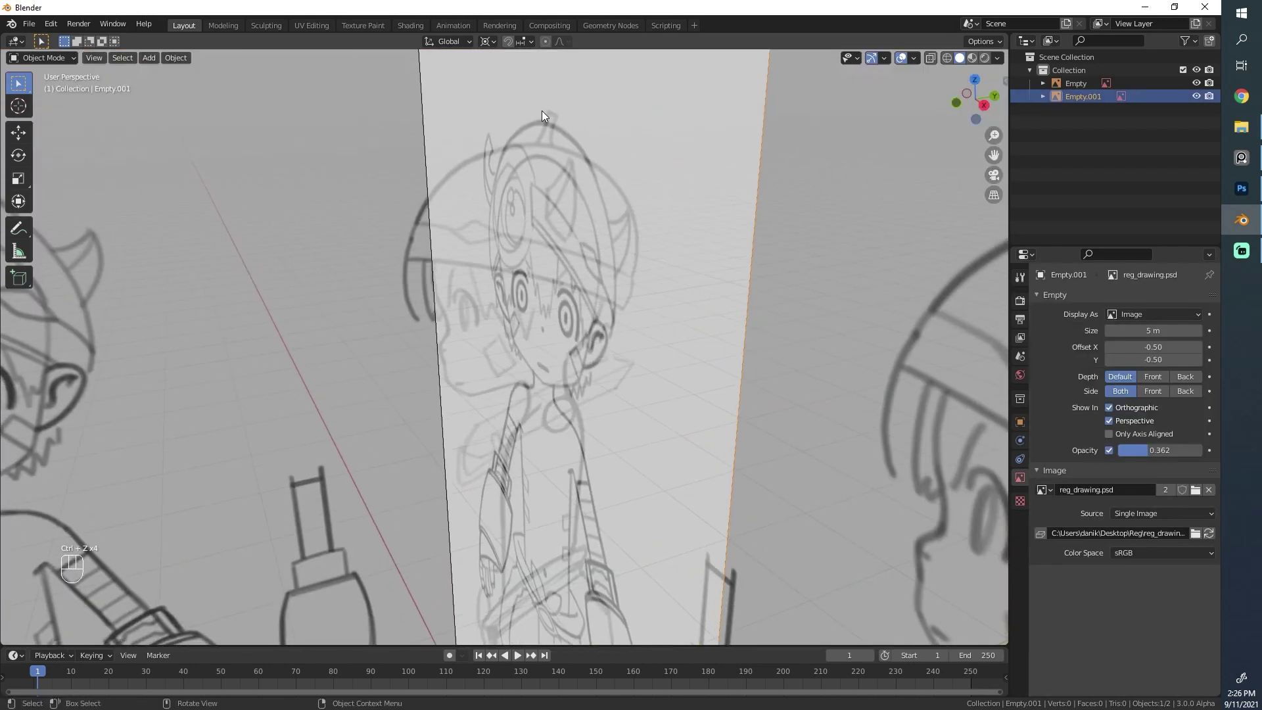
middle_click_drag(541, 111, 498, 128)
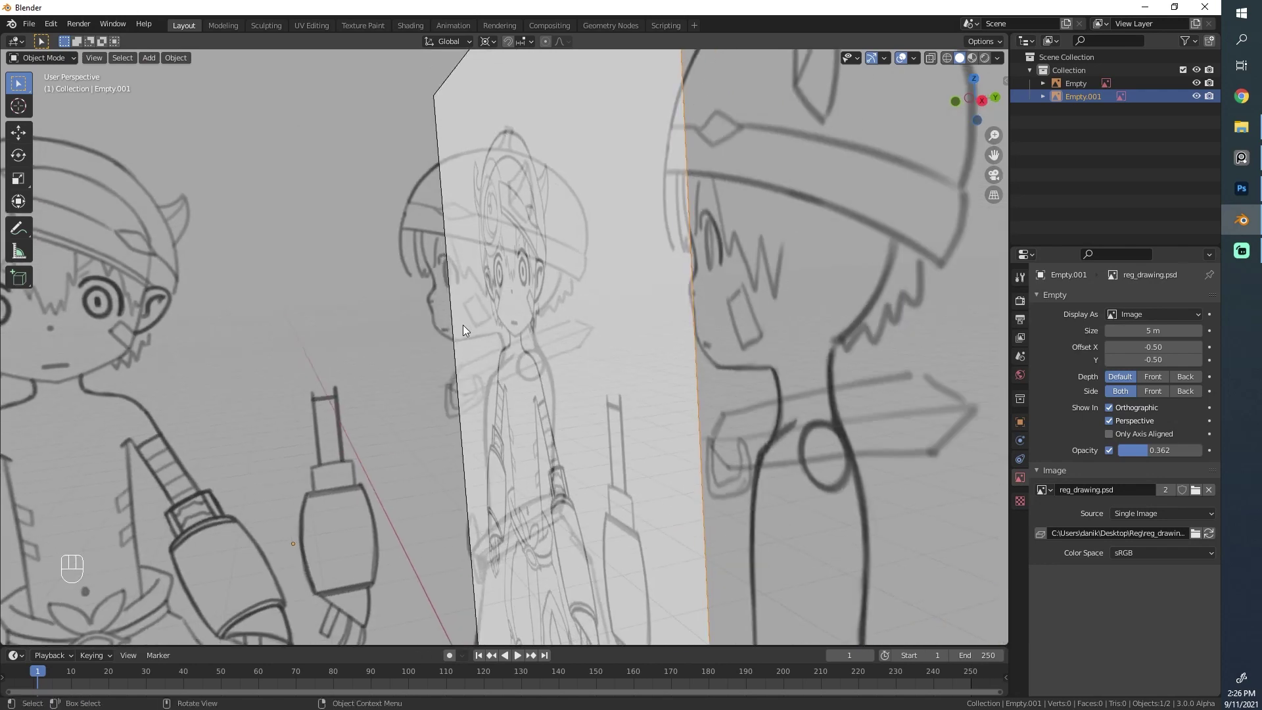
scroll(486, 136, "down", 4)
mouse_move(501, 326)
middle_mouse_down()
mouse_move(453, 191)
mouse_move(439, 188)
mouse_move(453, 190)
middle_mouse_up()
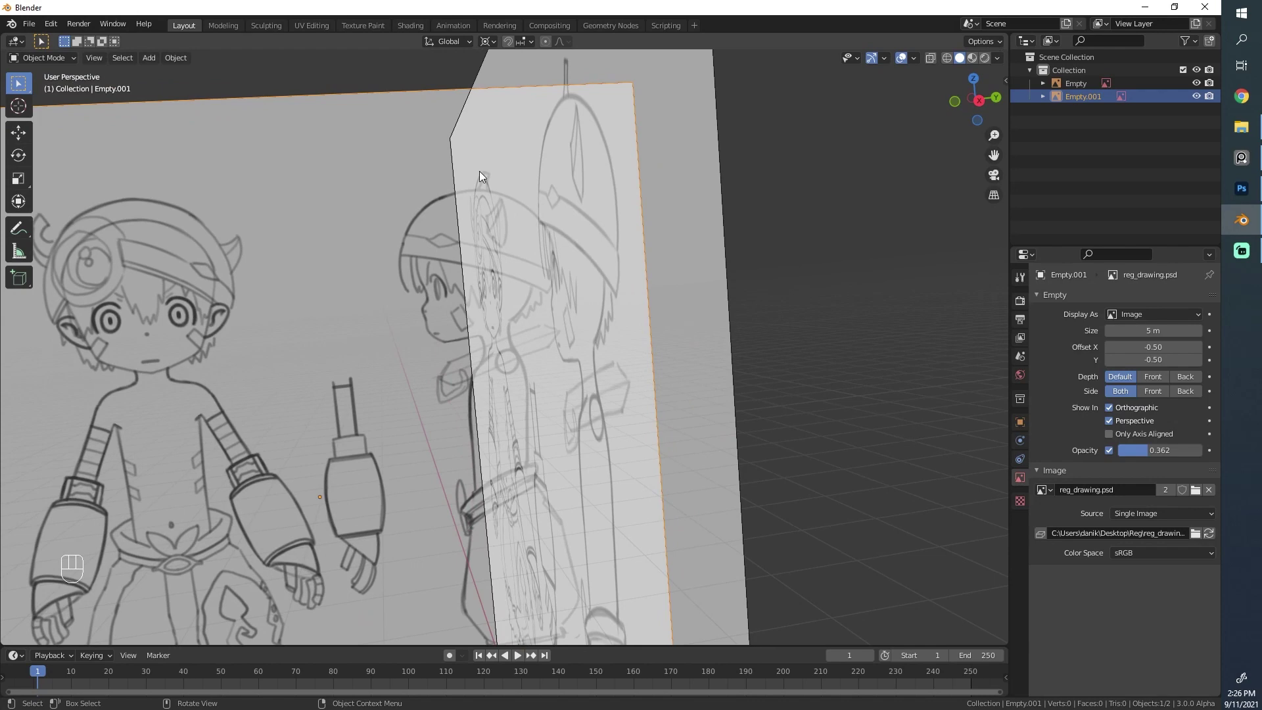
scroll(487, 282, "up", 3)
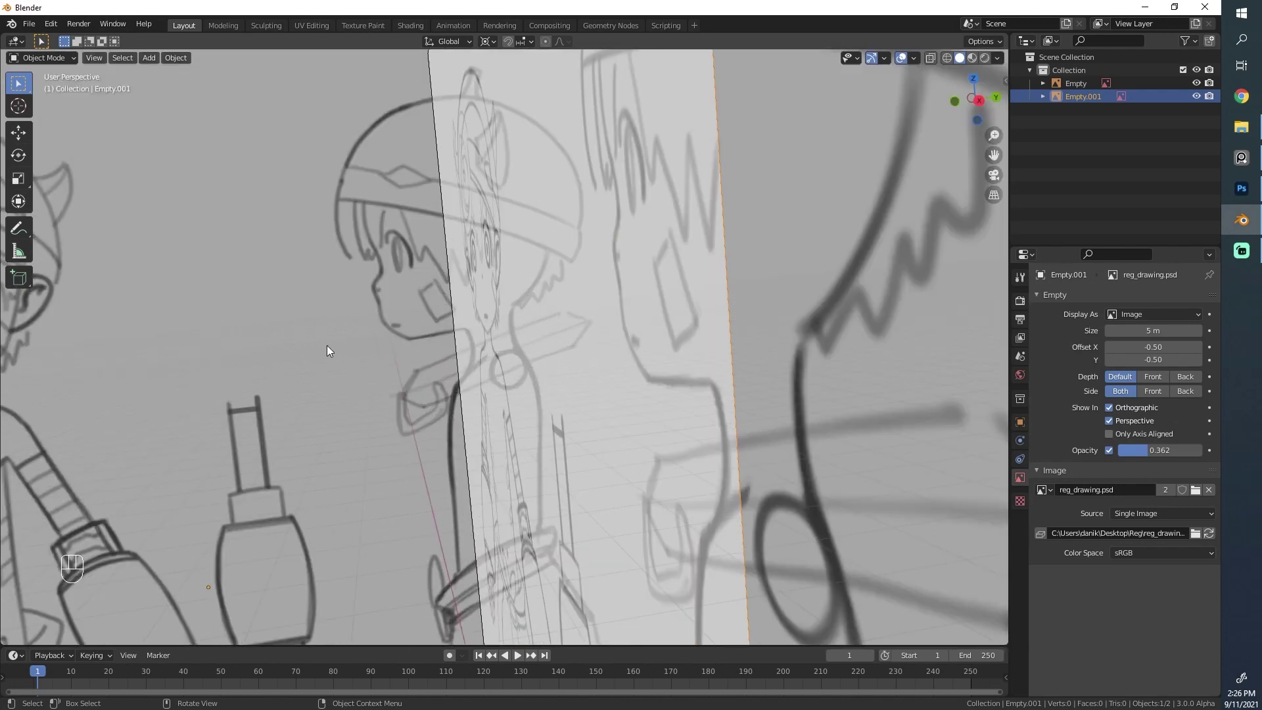
scroll(354, 318, "down", 5)
middle_click_drag(354, 318, 483, 337)
scroll(561, 406, "up", 2)
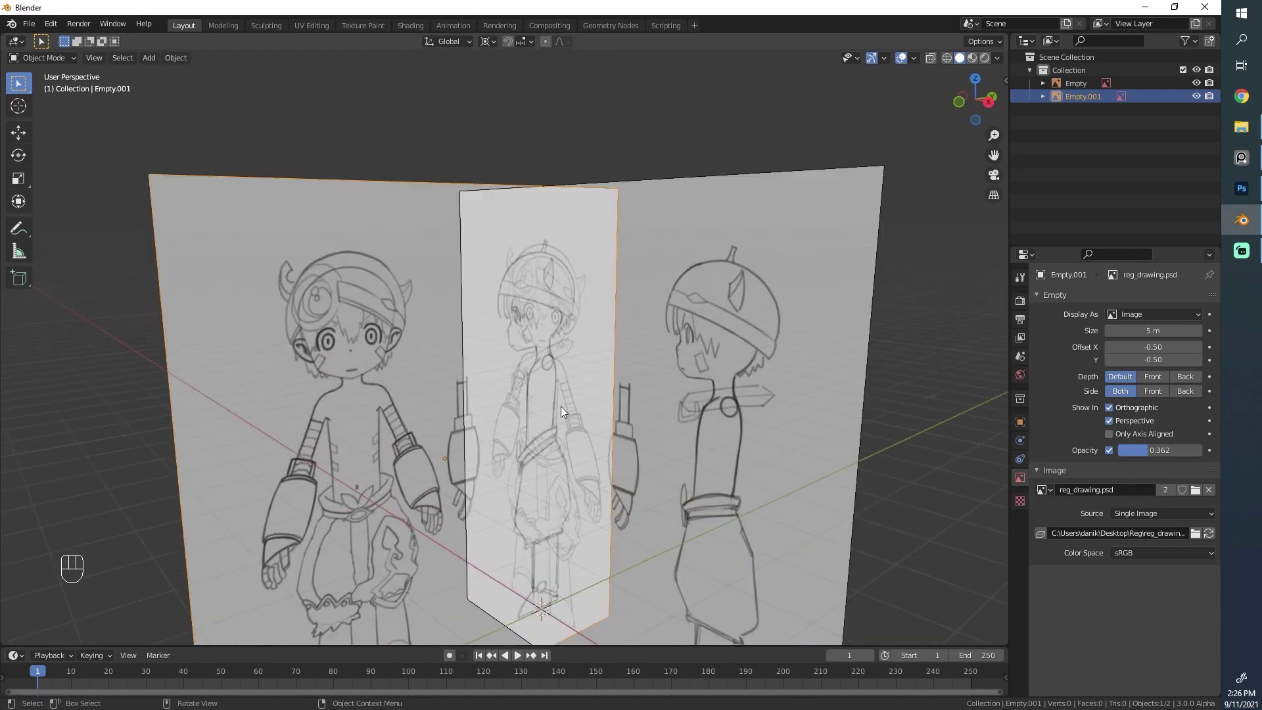
scroll(561, 406, "down", 3)
key("alt+a")
- Untick Show In Perspective for both reference image empties
left_click(654, 421)
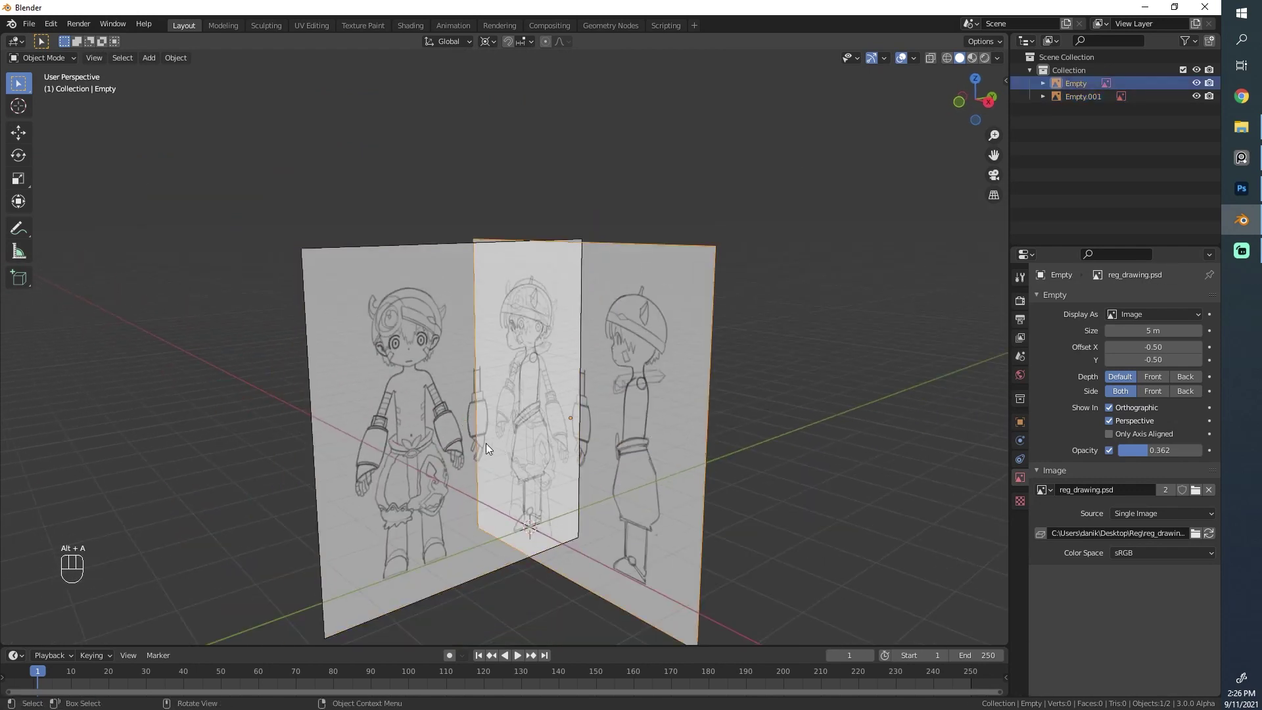
left_click(502, 431)
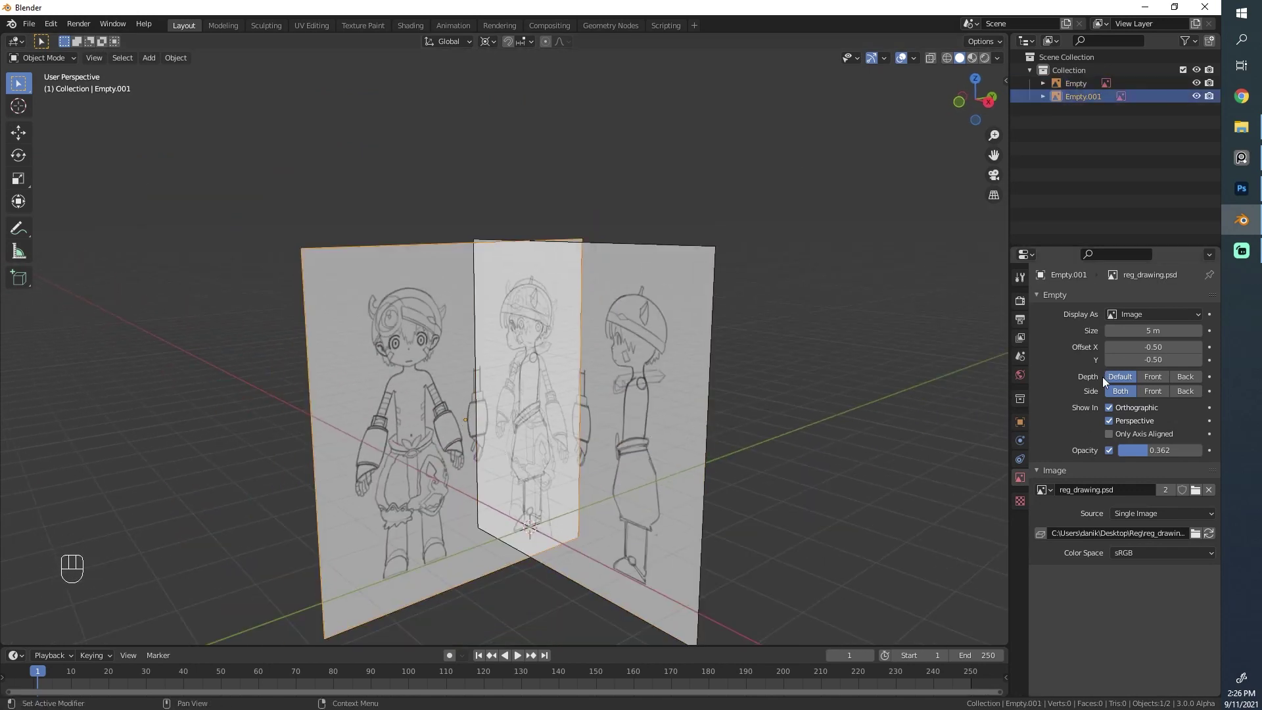
scroll(831, 440, "down", 2)
scroll(827, 441, "up", 2)
left_click(1109, 420)
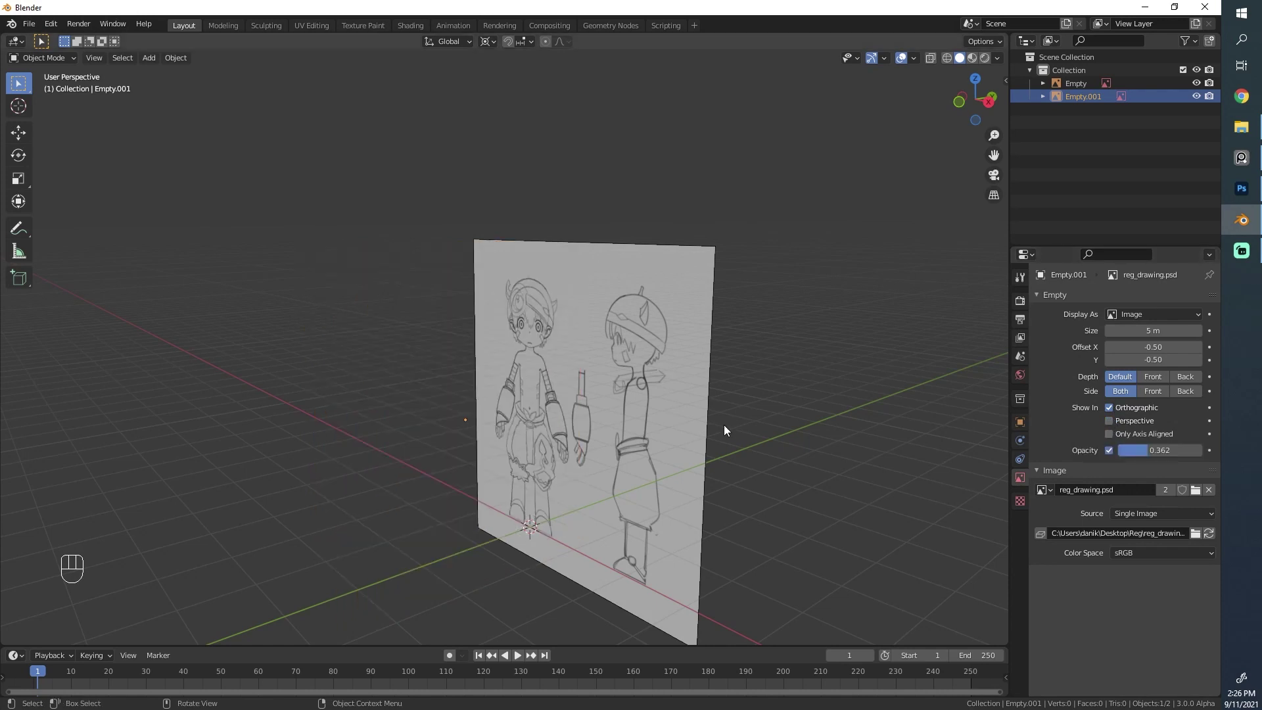
left_click(720, 424)
left_click(1108, 420)
- Toggle between perspective and orthographic to confirm the images hide in perspective
mouse_move(464, 403)
middle_mouse_down()
mouse_move(579, 447)
mouse_move(523, 433)
mouse_move(522, 398)
mouse_move(574, 330)
mouse_move(627, 317)
middle_mouse_up()
key("alt+a")
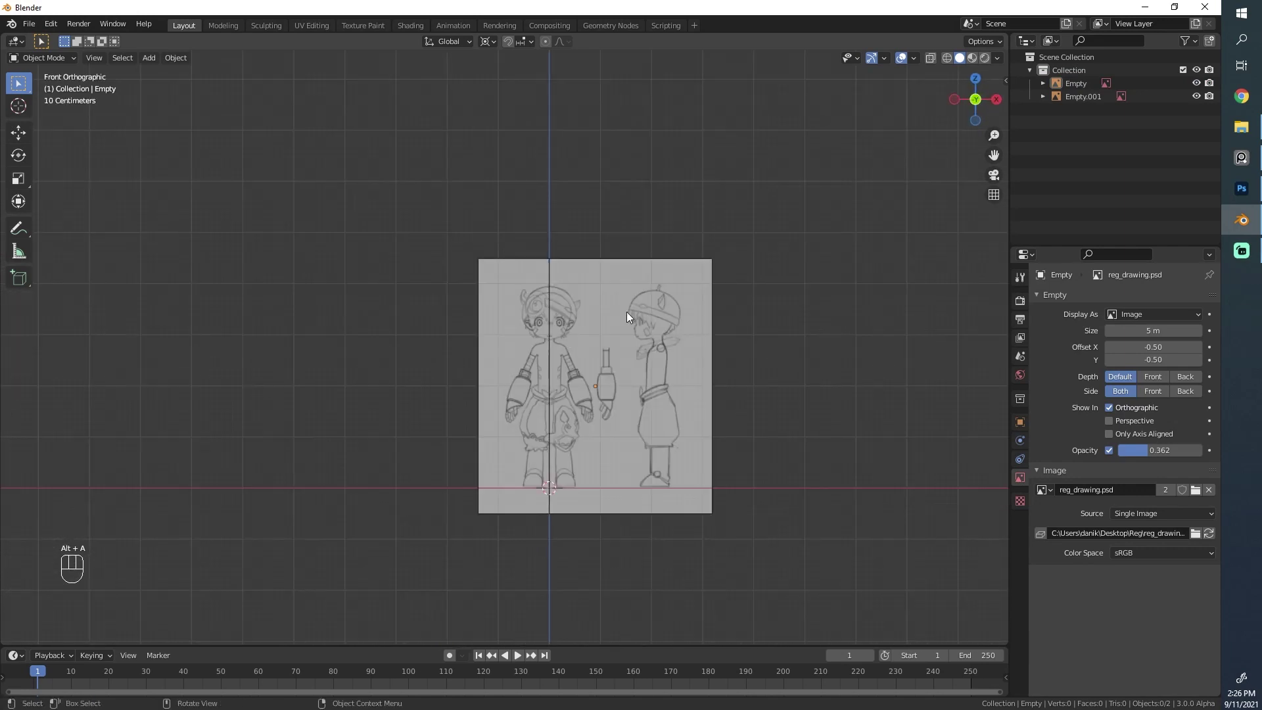
left_click(994, 194)
left_click(992, 194)
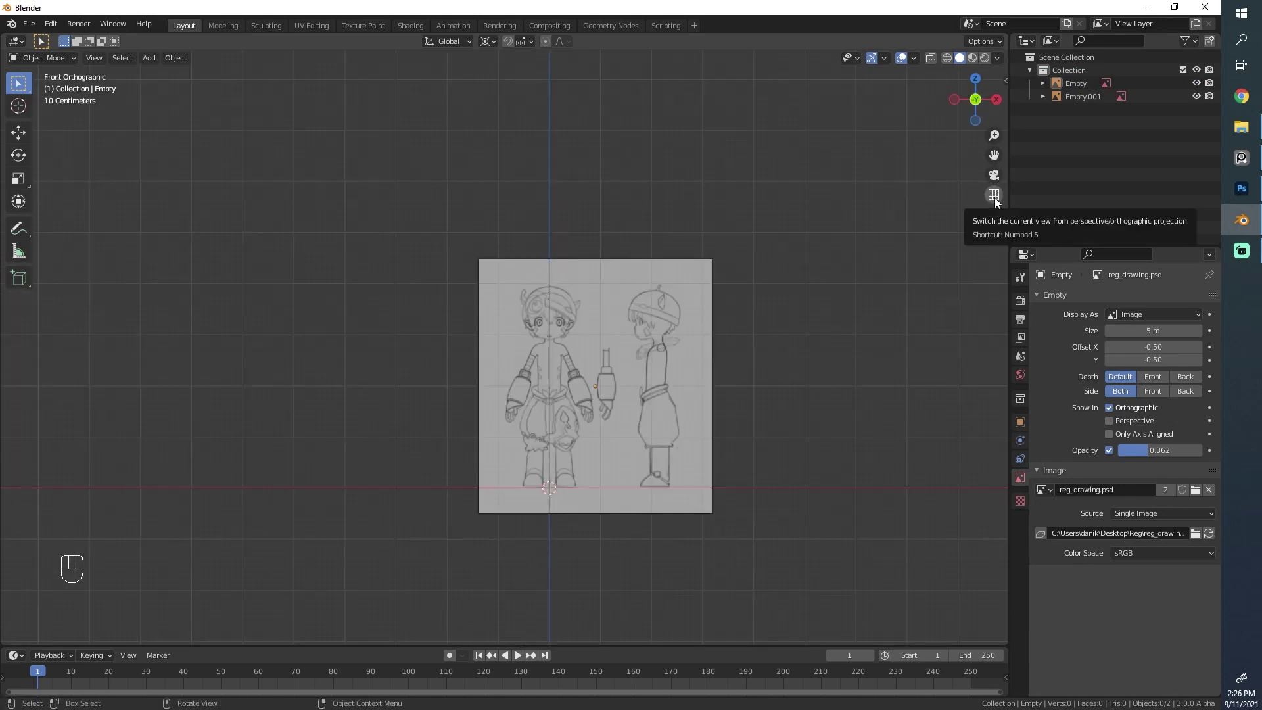
left_click(993, 195)
left_click(994, 195)
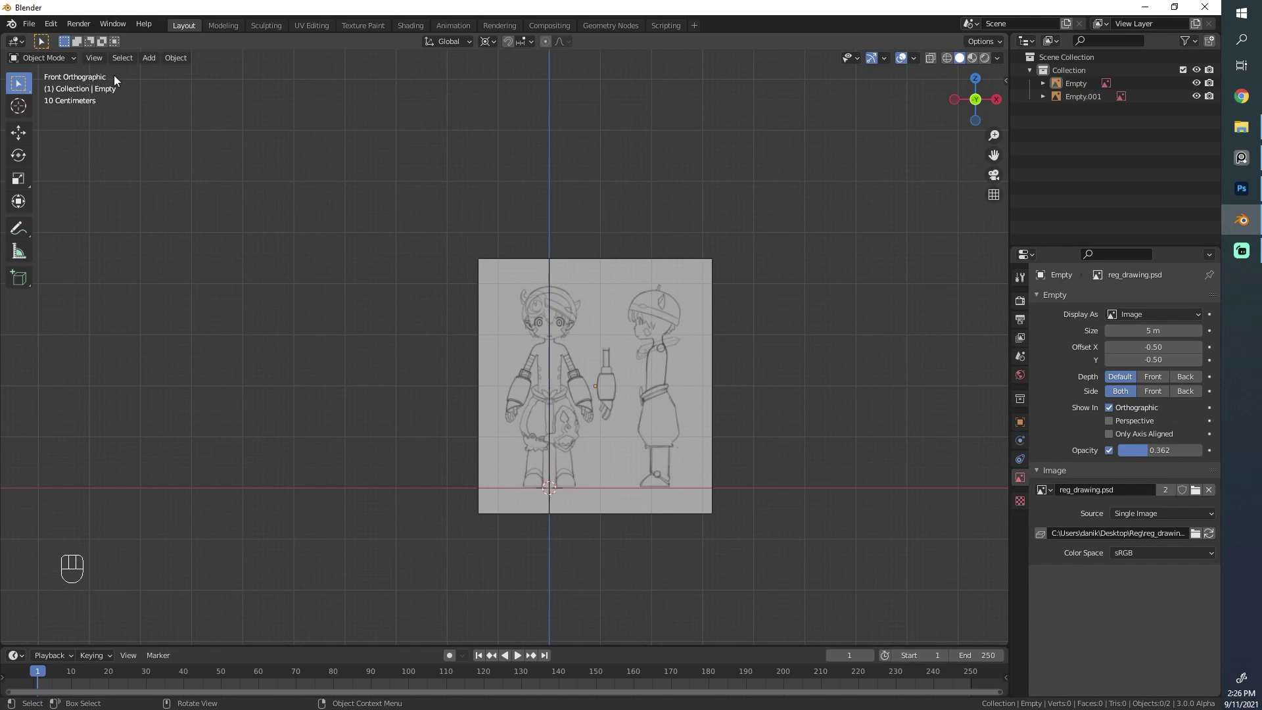
middle_click_drag(751, 281, 567, 315)
middle_click_drag(779, 293, 723, 276)
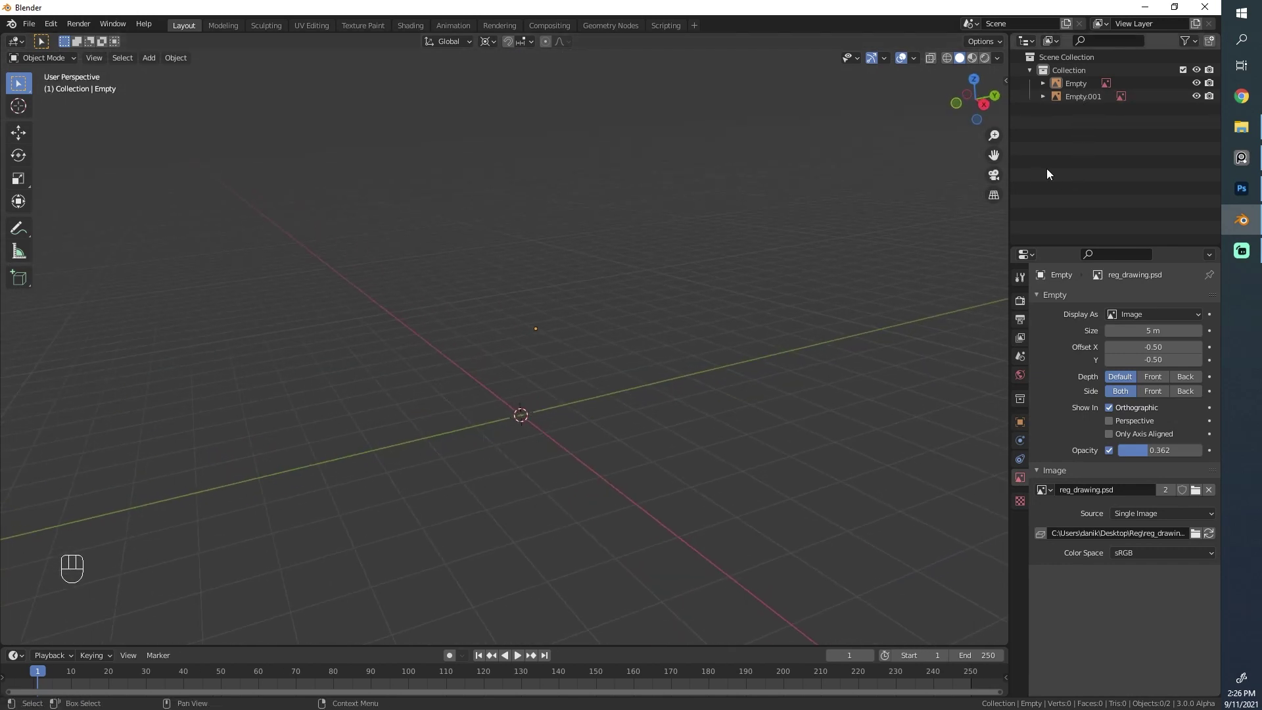
- Switch to Front Orthographic and select the front reference image
left_click(1083, 96)
left_click(1080, 84)
left_click(1080, 96)
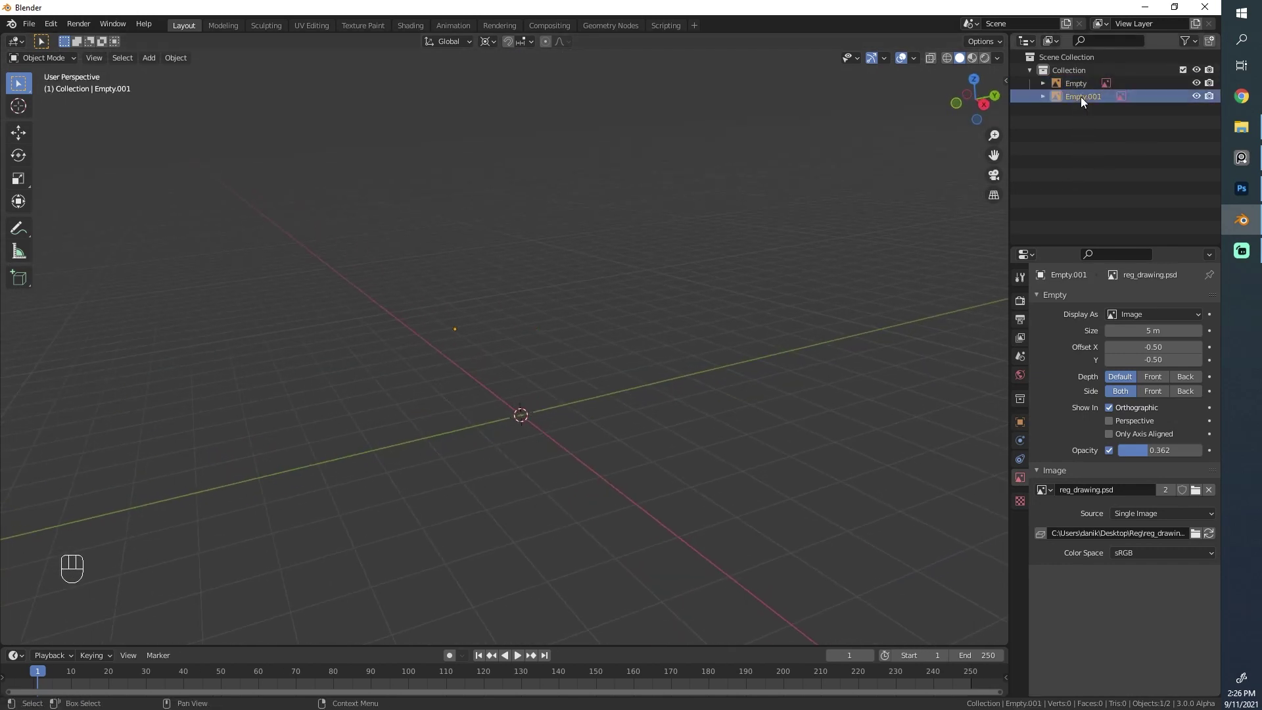
left_click(1075, 83)
key("KP_1")
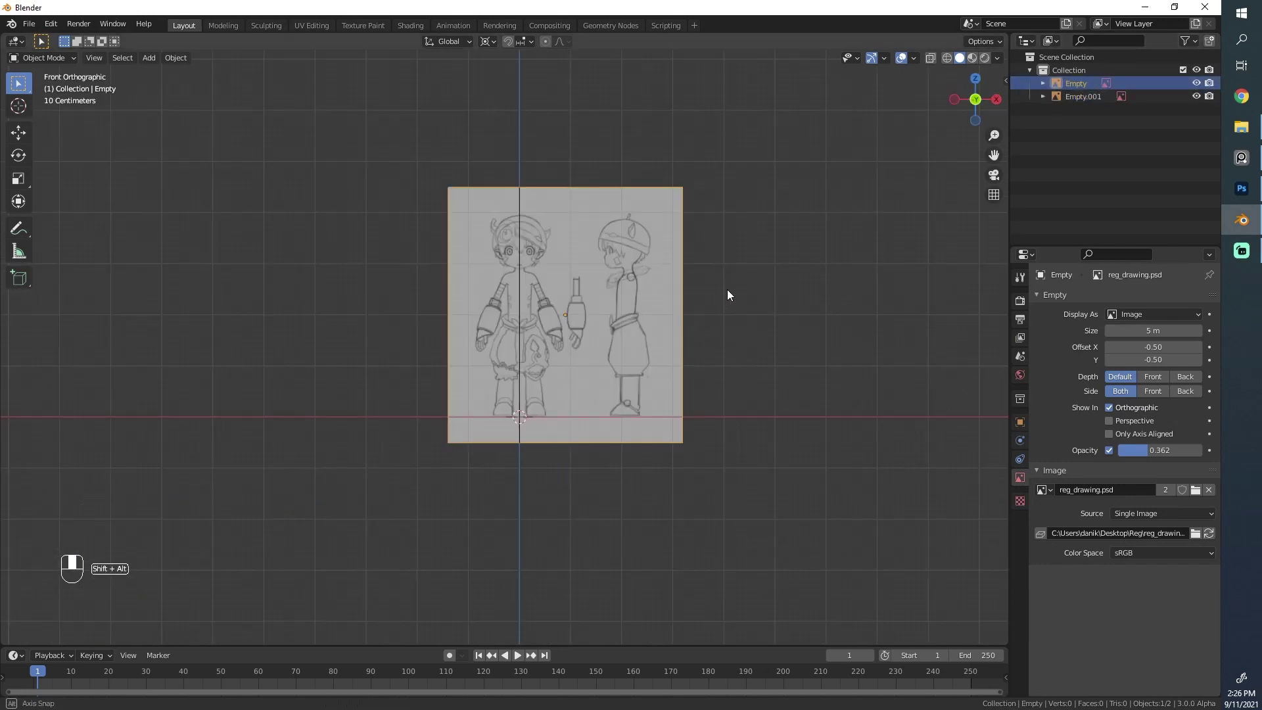
key("alt+a")
left_click(634, 271)
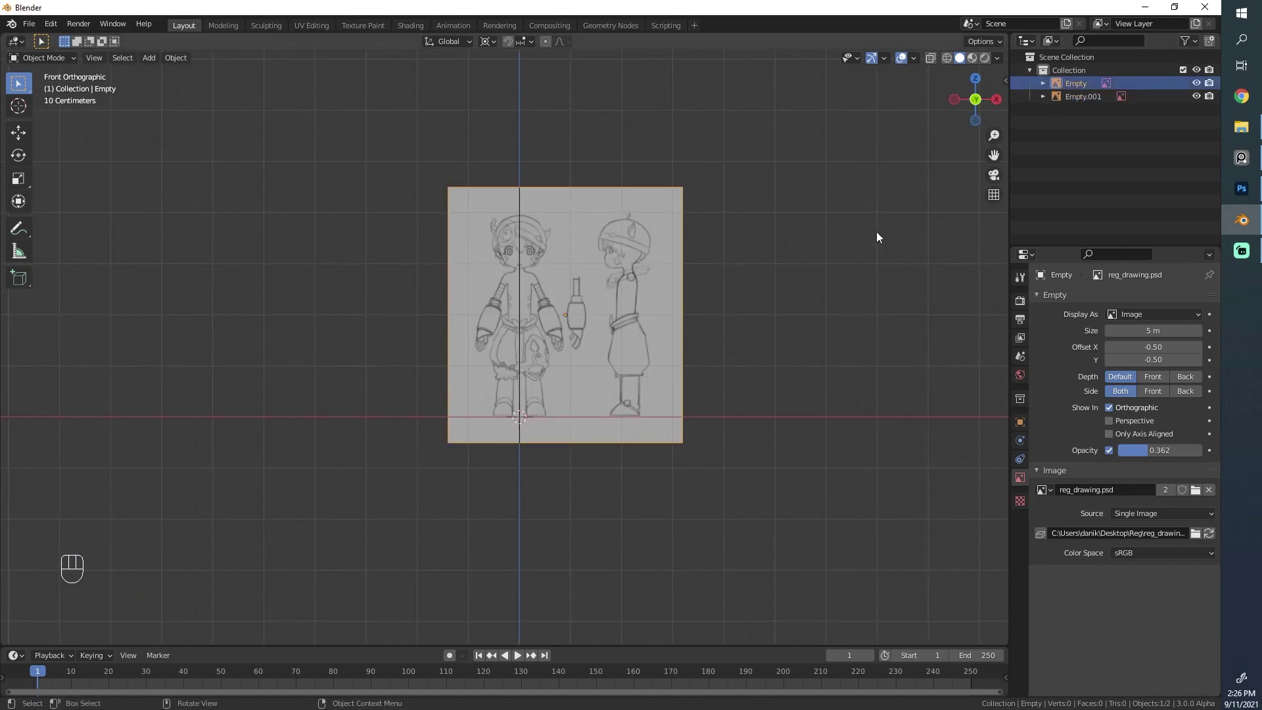
- Orbit to confirm hiding, then return to front view and zoom and pan onto the drawing
middle_click_drag(820, 283, 630, 358)
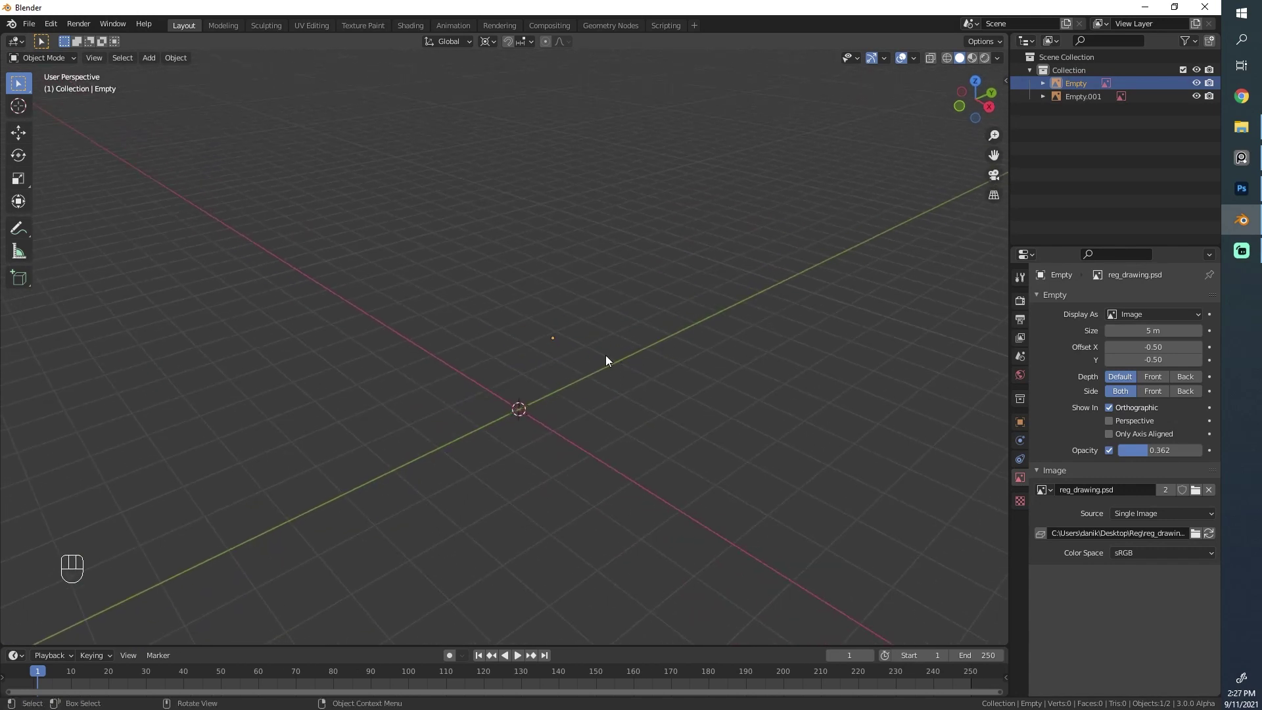
mouse_move(606, 356)
middle_mouse_down()
mouse_move(662, 358)
mouse_move(641, 343)
middle_mouse_up()
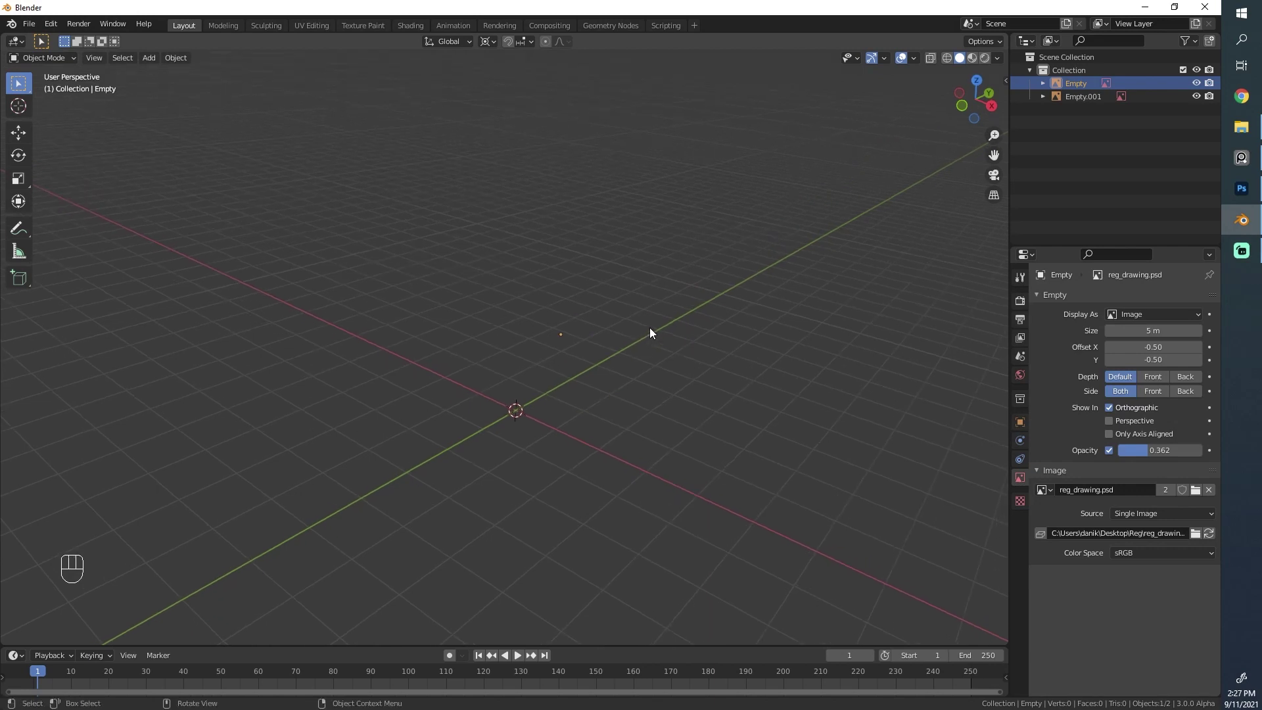
middle_click_drag(649, 333, 732, 283, "alt+shift")
scroll(732, 279, "up", 5)
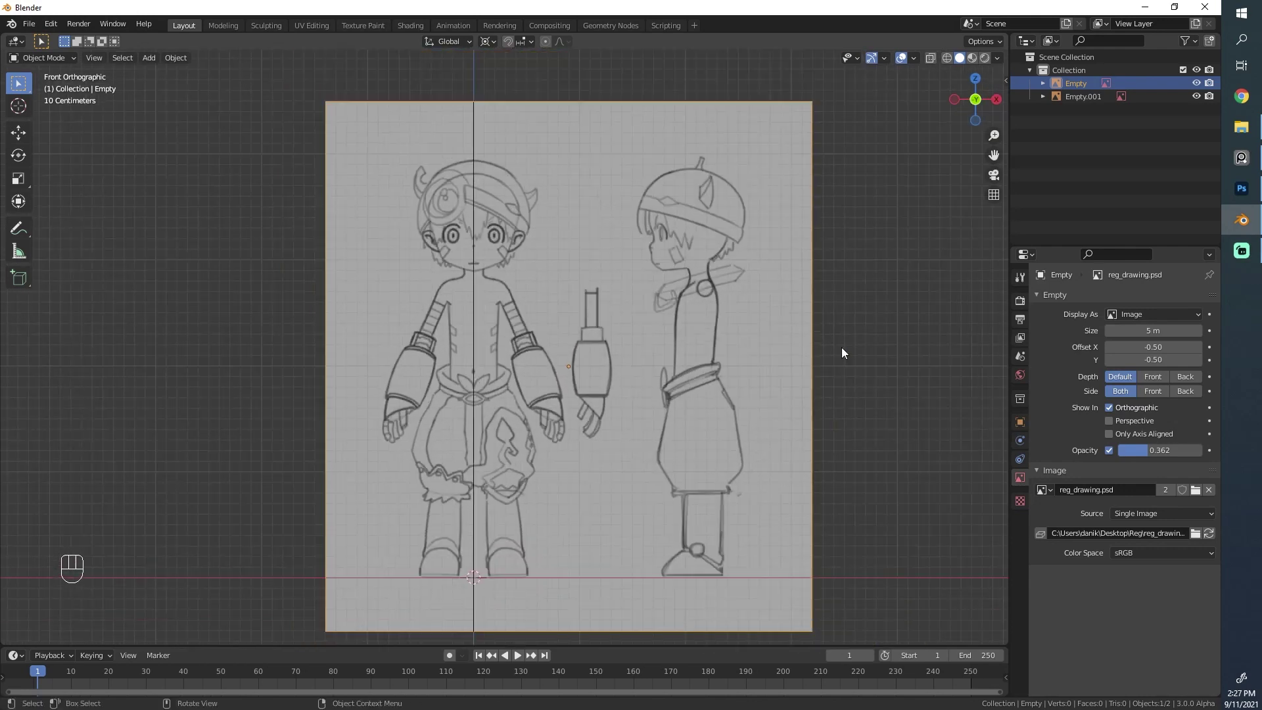
middle_click_drag(841, 352, 817, 341, "shift")
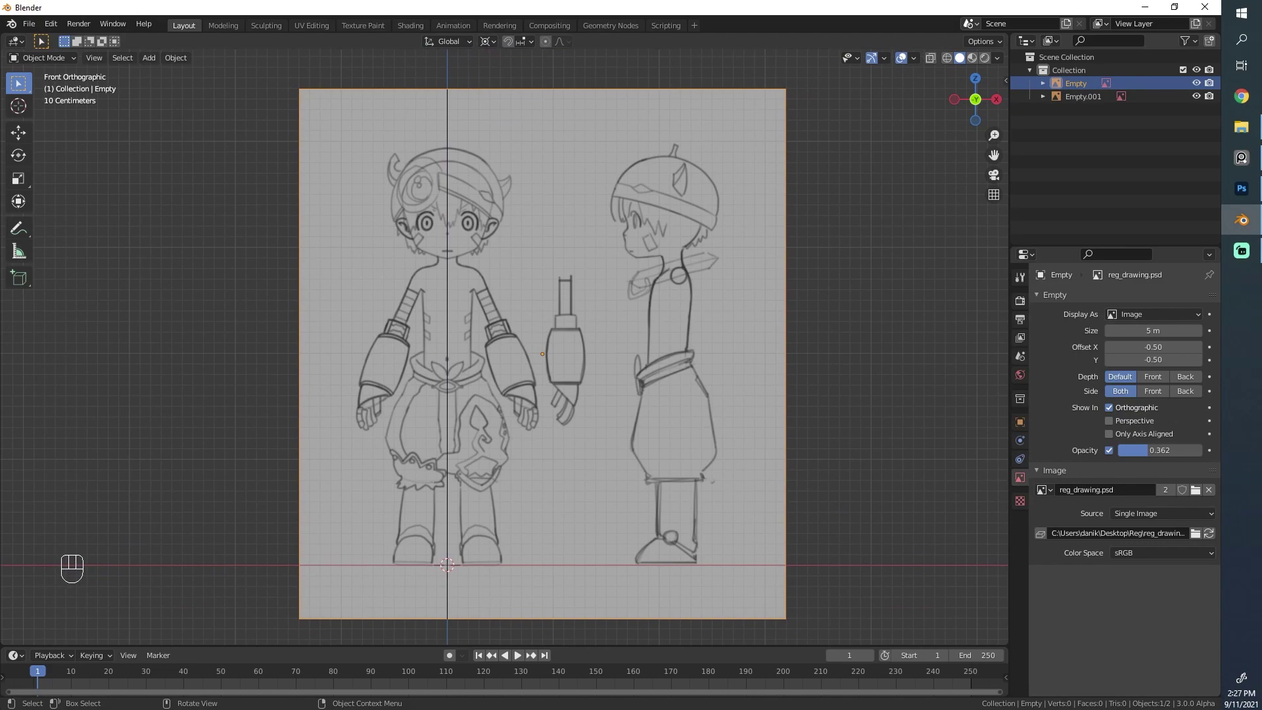